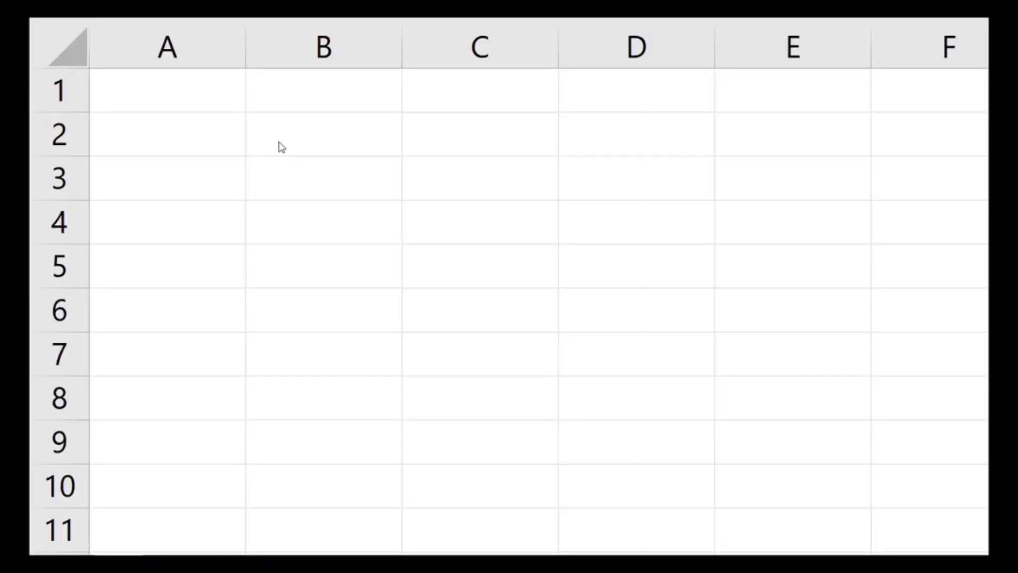
# Enter the column headings "Keypads" in cell B2 and "Screens" in cell D2.
pyautogui.click(278, 140)
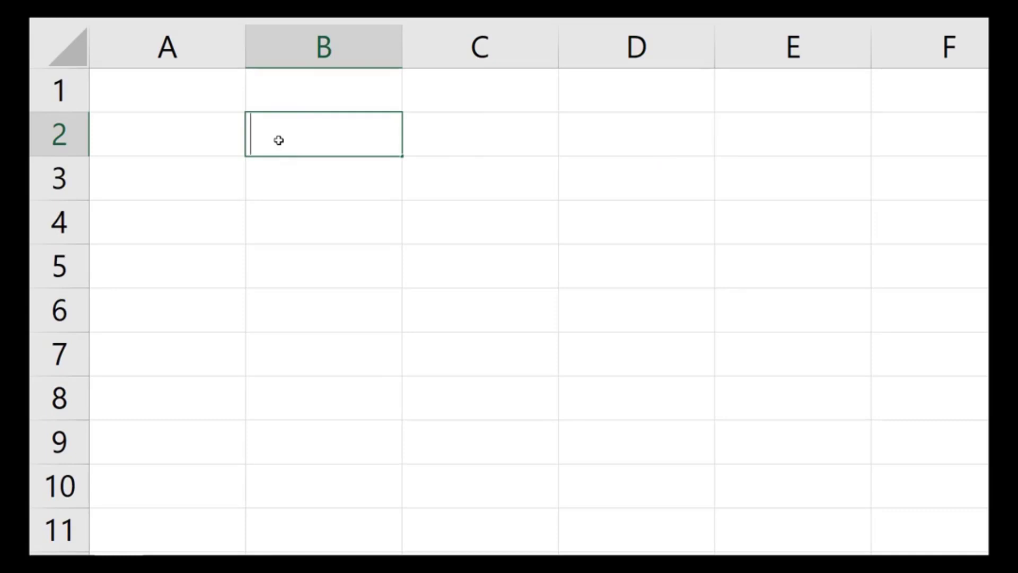
pyautogui.write('Keypasd')
pyautogui.press('BackSpace')
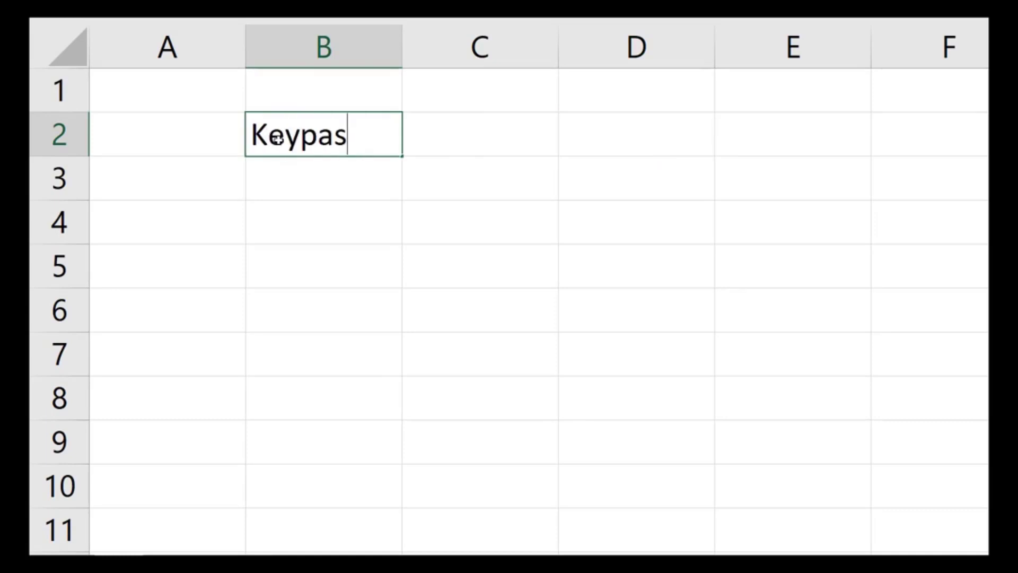
pyautogui.write('d')
pyautogui.press('Tab')
pyautogui.press('Tab')
pyautogui.write('Sc')
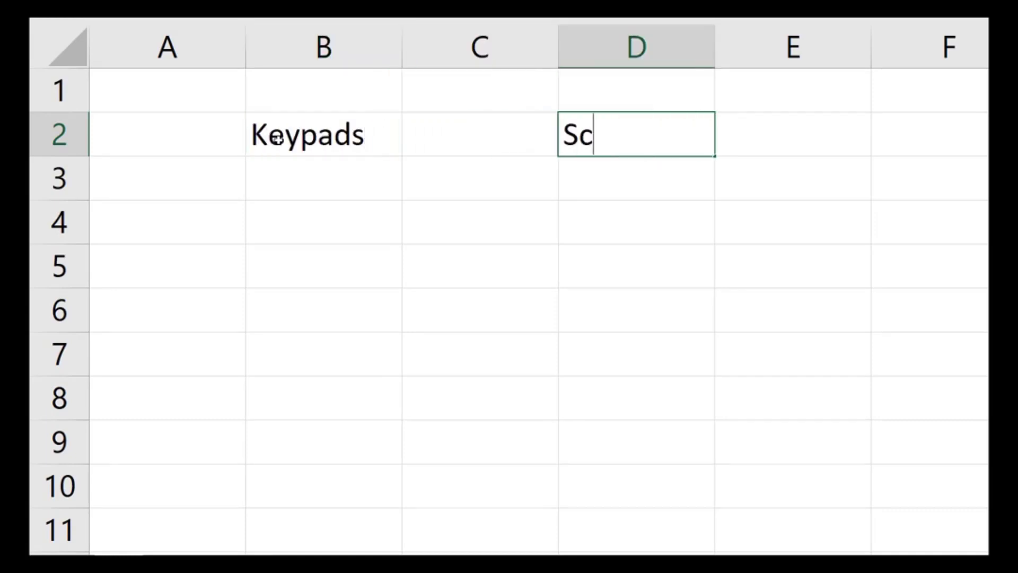
pyautogui.write('reens')
pyautogui.press('Return')
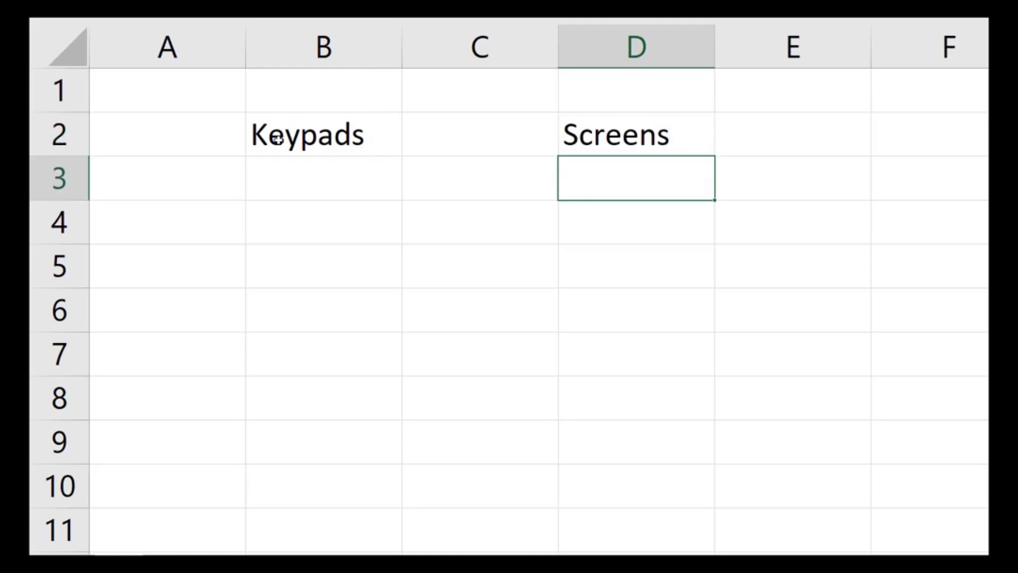
# Enter the row label "Materials" in cell A3.
pyautogui.press('Home')
pyautogui.write('mater')
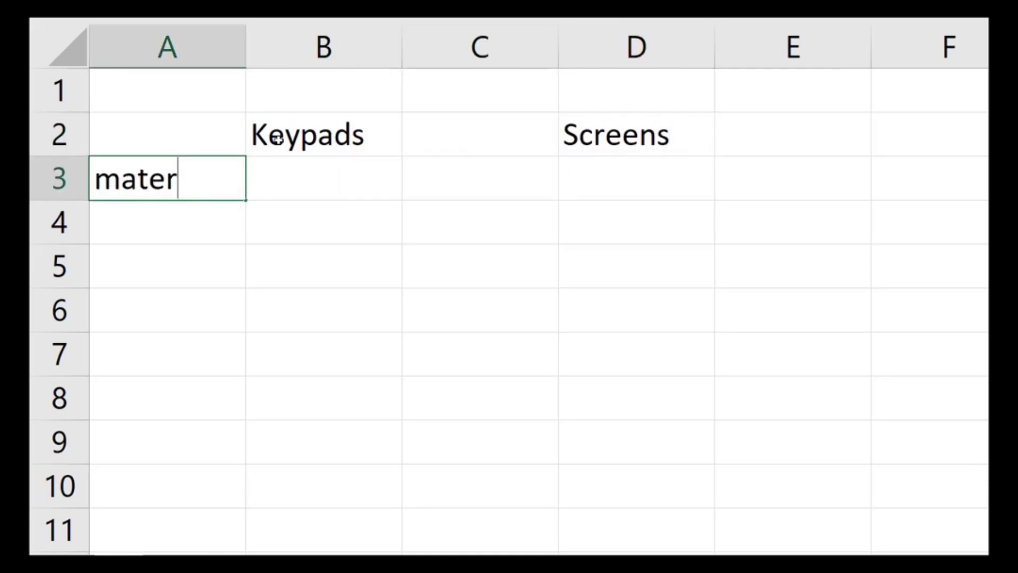
pyautogui.press('BackSpace')
pyautogui.press('BackSpace')
pyautogui.press('BackSpace')
pyautogui.press('BackSpace')
pyautogui.press('BackSpace')
pyautogui.write('Mateir')
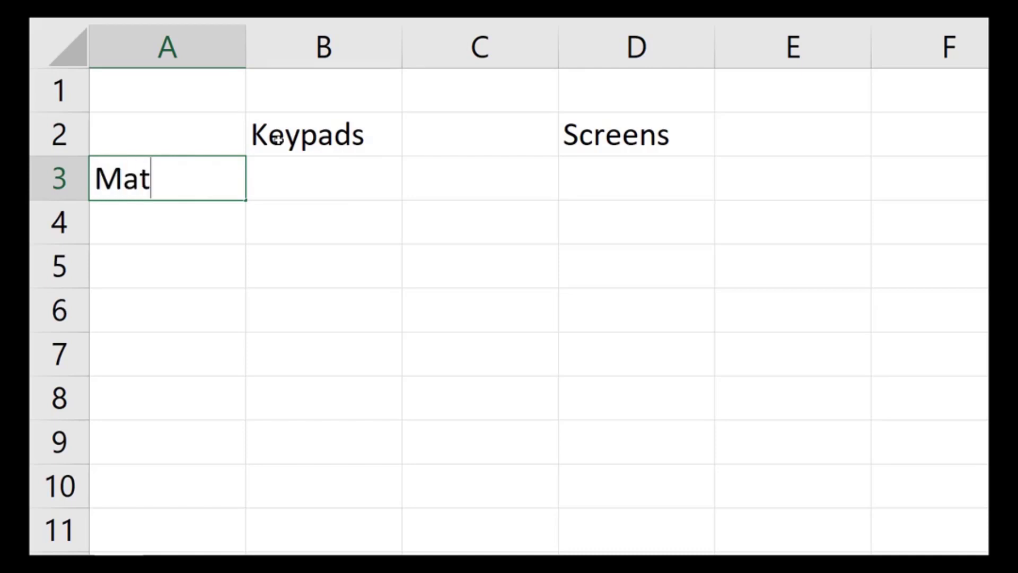
pyautogui.press('BackSpace')
pyautogui.press('BackSpace')
pyautogui.write('rials')
pyautogui.press('Return')
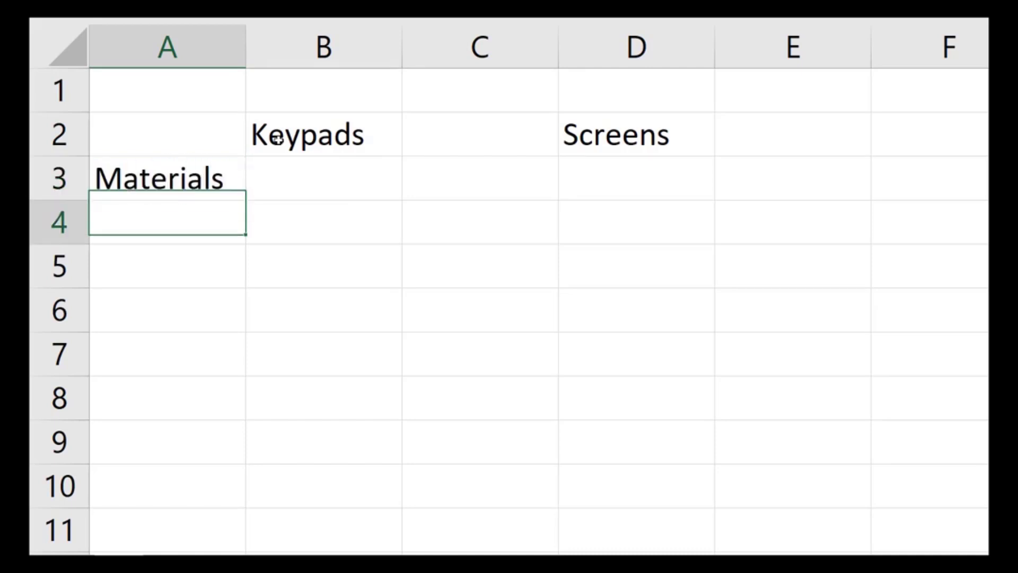
# Enter the row labels "Labor" in cell A5 and "Heat, Power" in cell A7.
pyautogui.press('Return')
pyautogui.write('Labor')
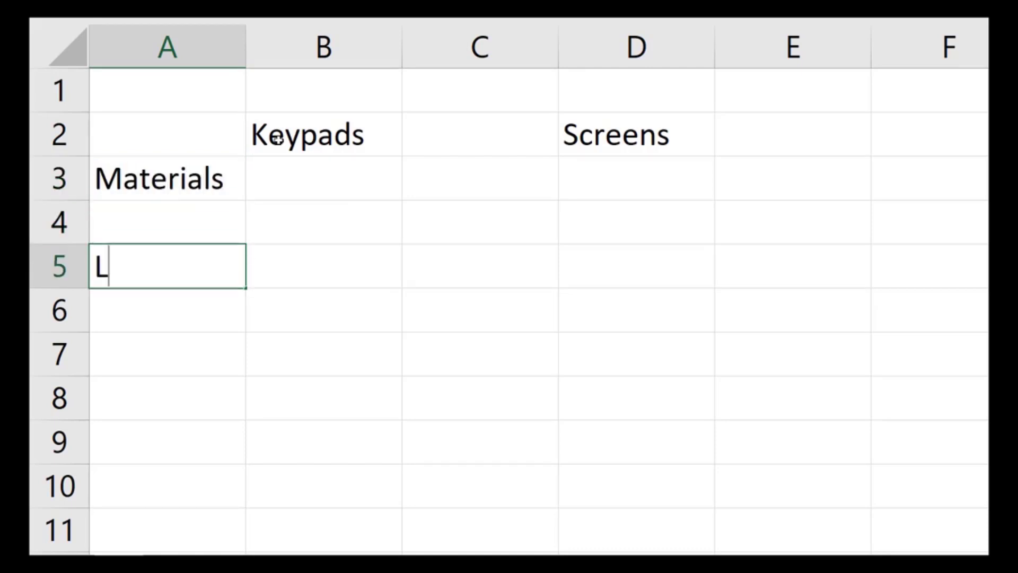
pyautogui.press('Return')
pyautogui.press('Return')
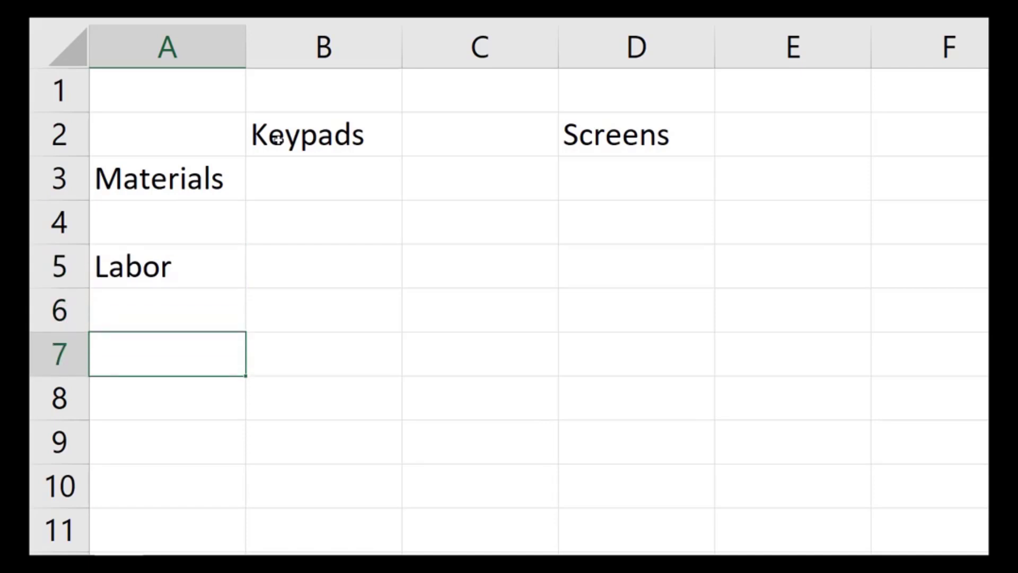
pyautogui.write('Heat, ')
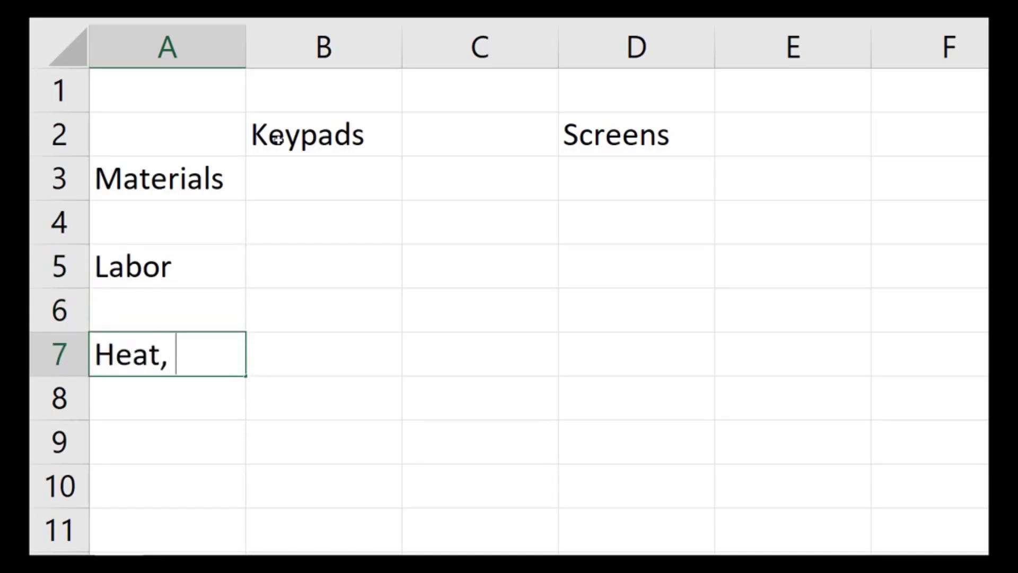
pyautogui.write('Power')
pyautogui.press('Return')
pyautogui.press('Return')
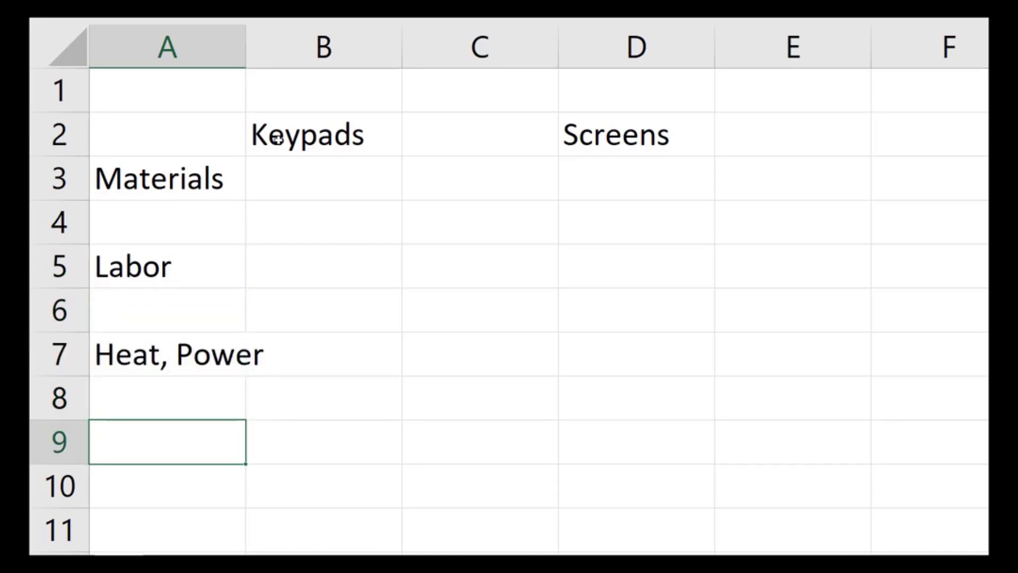
# Enter the row labels "Machine" in cell A9 and "Dpn, Insurance" in cell A11.
pyautogui.write('Machine')
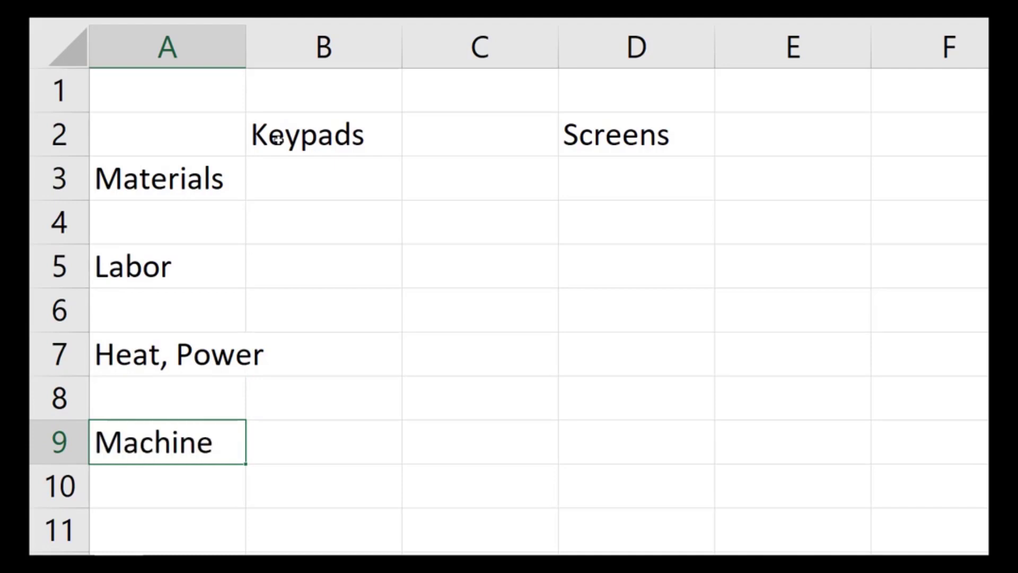
pyautogui.press('Return')
pyautogui.press('Return')
pyautogui.write('DP')
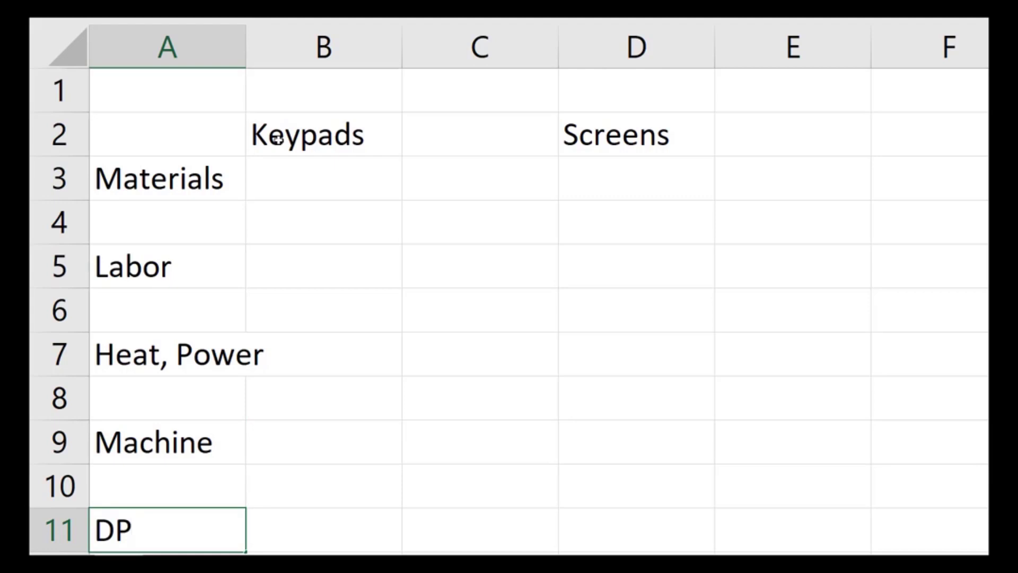
pyautogui.press('BackSpace')
pyautogui.write('pn, ')
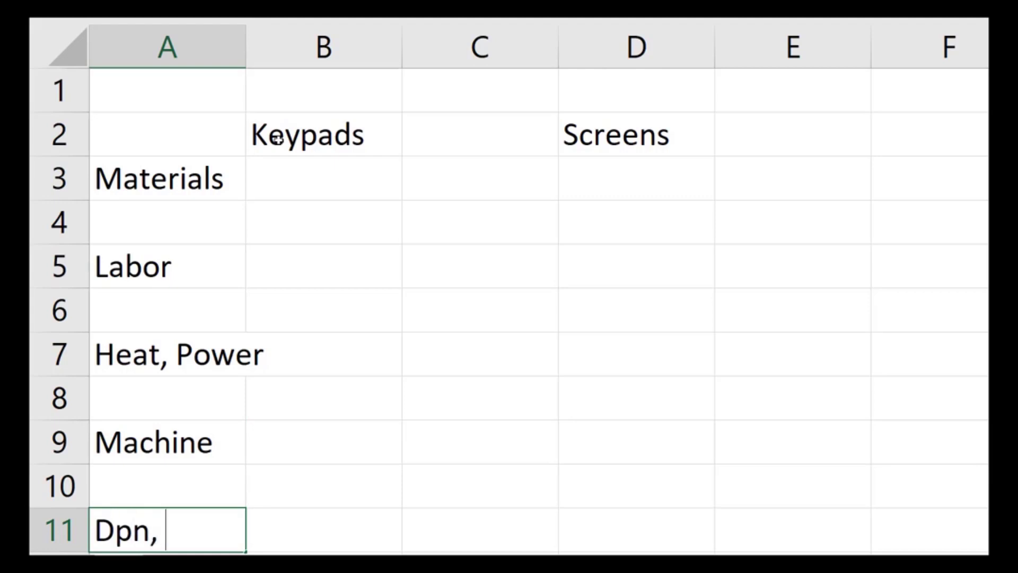
pyautogui.write('Insure')
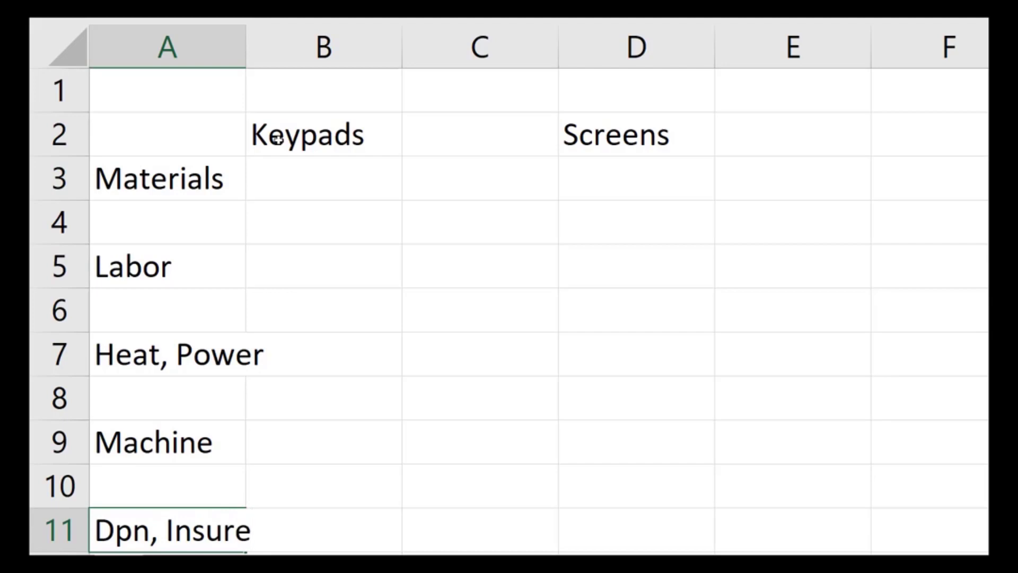
pyautogui.press('BackSpace')
pyautogui.write('ance')
pyautogui.press('Return')
# Enter the row label "Total" in cell A13, leaving row 12 blank.
pyautogui.press('Return')
pyautogui.press('Return')
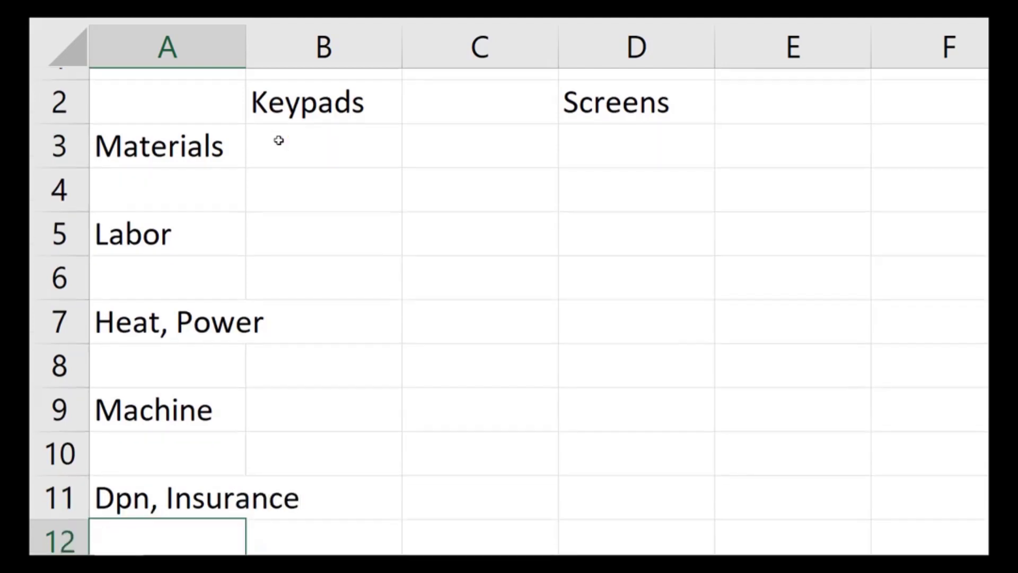
pyautogui.press('Return')
pyautogui.press('Up')
pyautogui.press('Up')
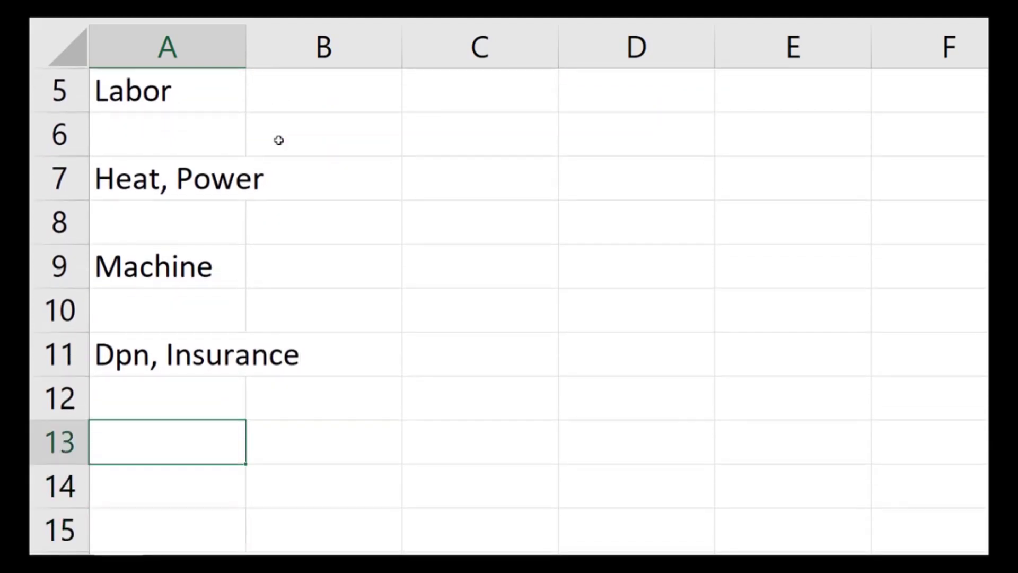
pyautogui.write('TO')
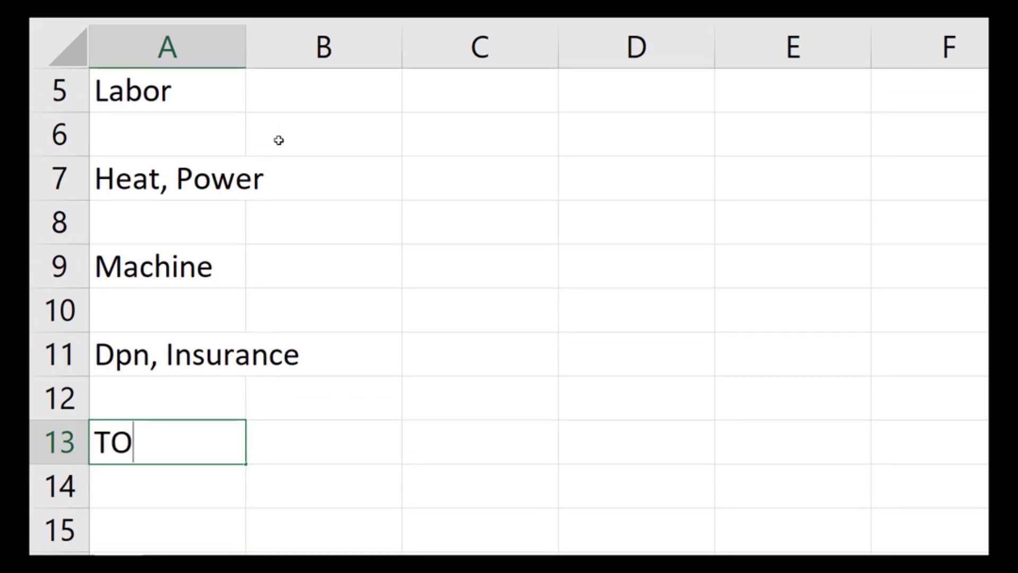
pyautogui.press('BackSpace')
pyautogui.write('otal')
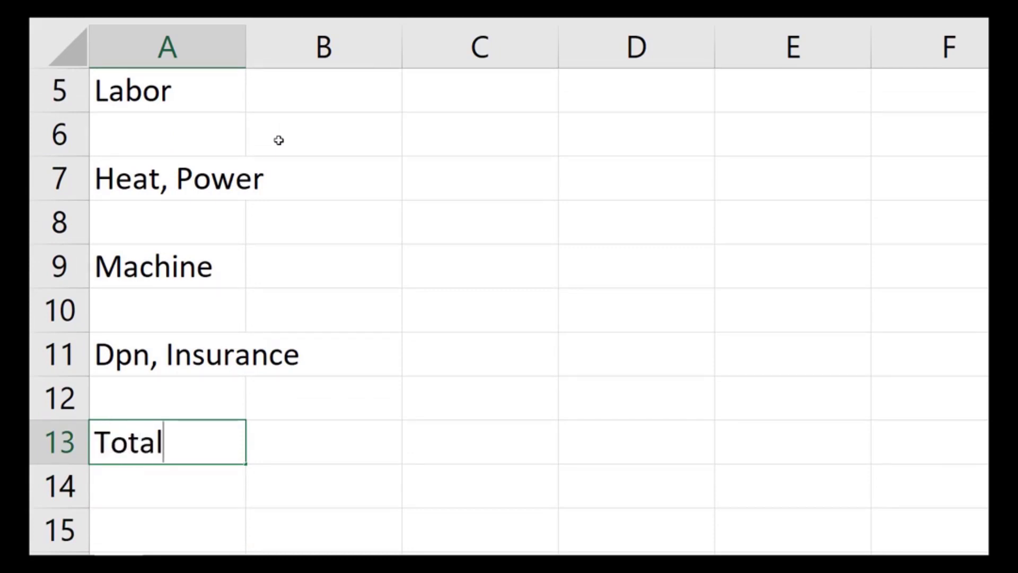
pyautogui.scroll(2, 396, 256)
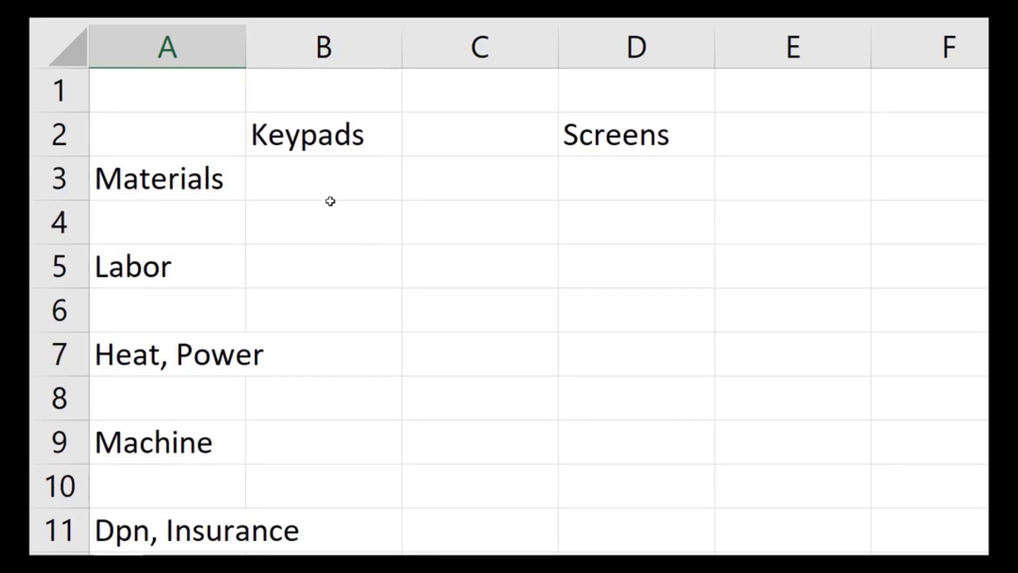
pyautogui.press('Return')
pyautogui.scroll(3, 334, 199)
pyautogui.click(171, 99)
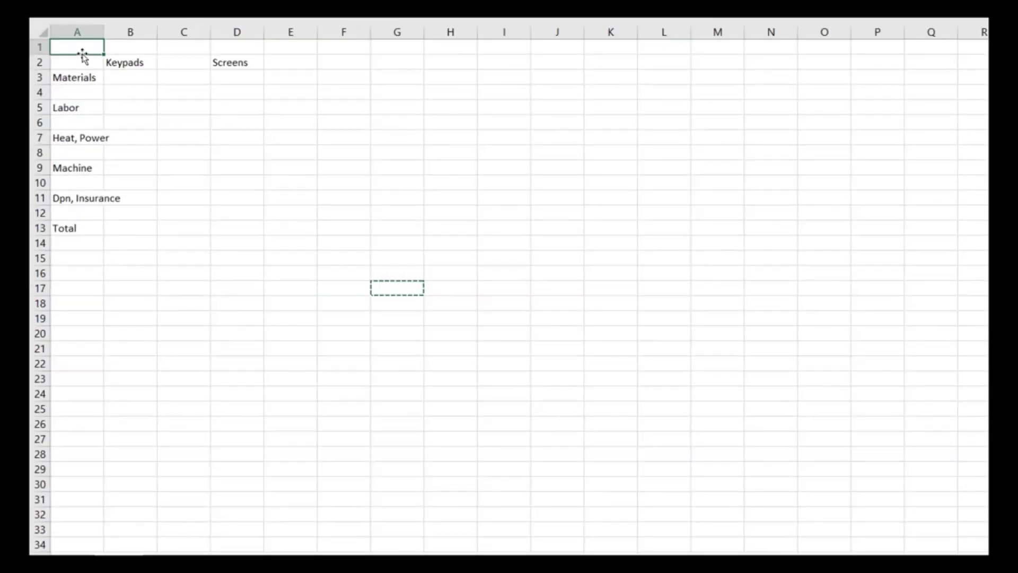
pyautogui.moveTo(167, 90); pyautogui.dragTo(279, 256)
pyautogui.hotkey('alt', 'w')
pyautogui.press('g')
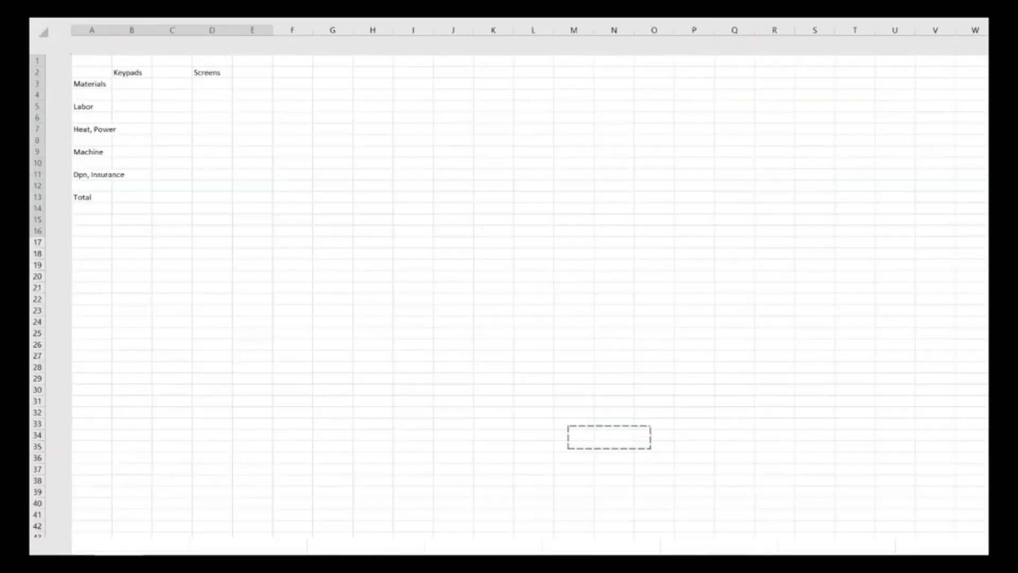
pyautogui.click(313, 269)
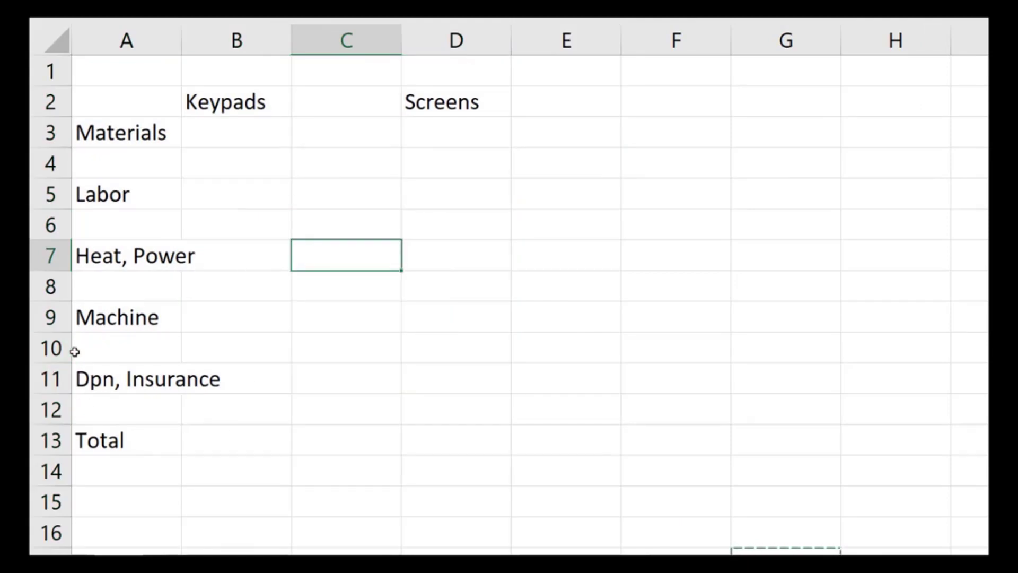
# Enter the row label "In-house cost / unit" in cell A15.
pyautogui.moveTo(75, 348); pyautogui.dragTo(583, 503)
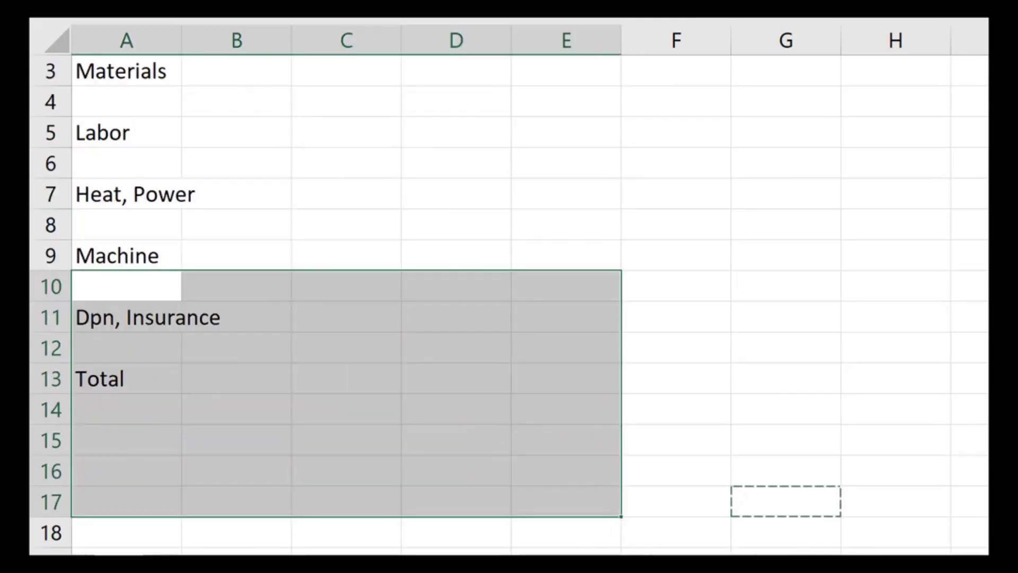
pyautogui.hotkey('alt', 'w')
pyautogui.press('g')
pyautogui.scroll(-1, 230, 339)
pyautogui.click(233, 229)
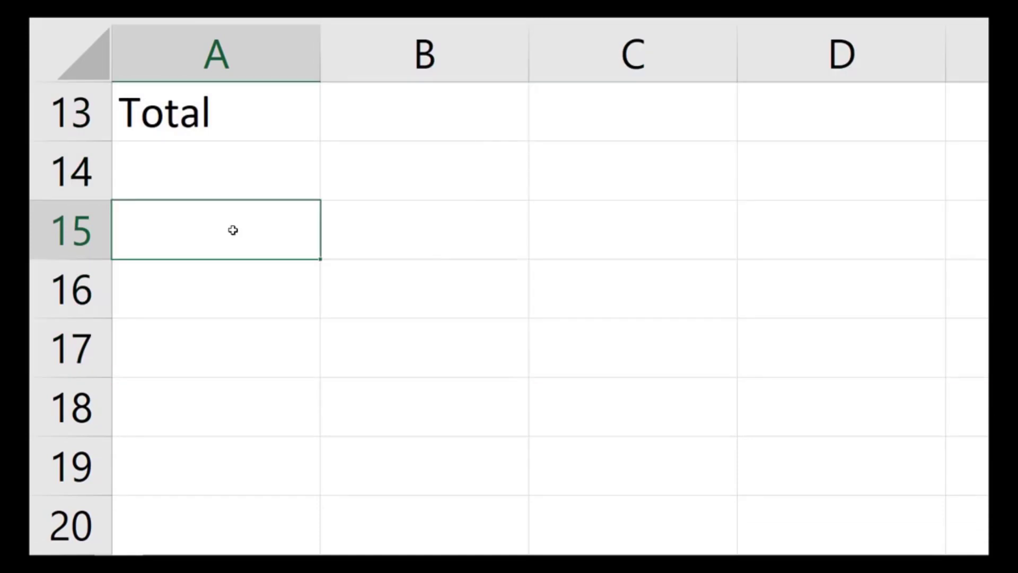
pyautogui.write('Inhoue')
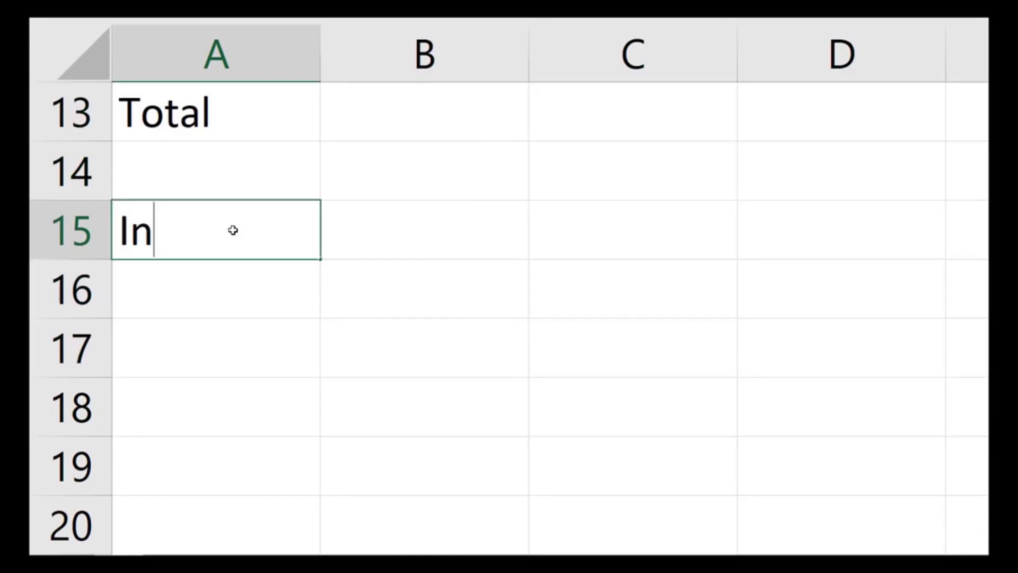
pyautogui.press('BackSpace')
pyautogui.press('BackSpace')
pyautogui.press('BackSpace')
pyautogui.press('BackSpace')
pyautogui.write('-house cost /')
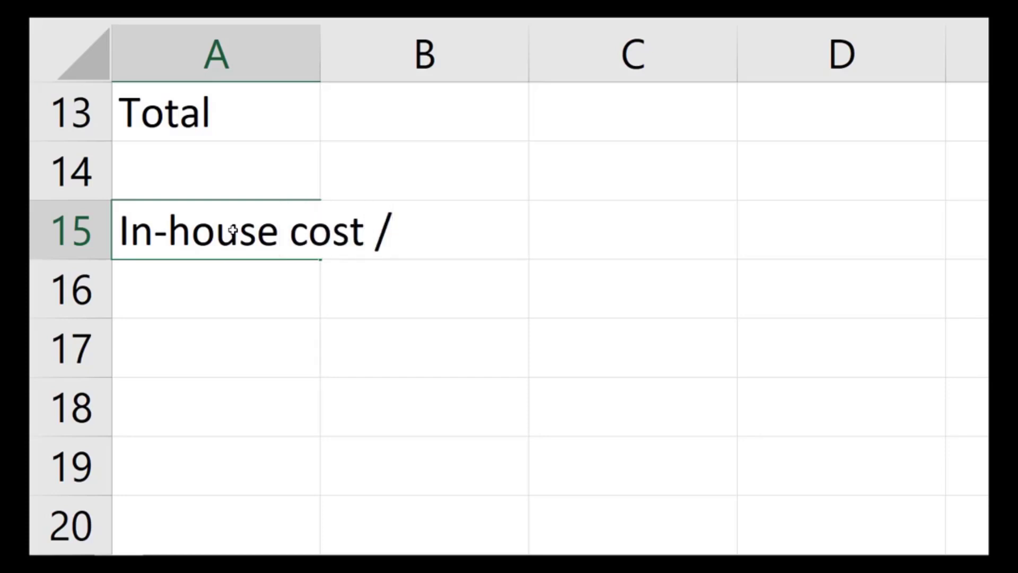
pyautogui.write(' unit')
pyautogui.press('Return')
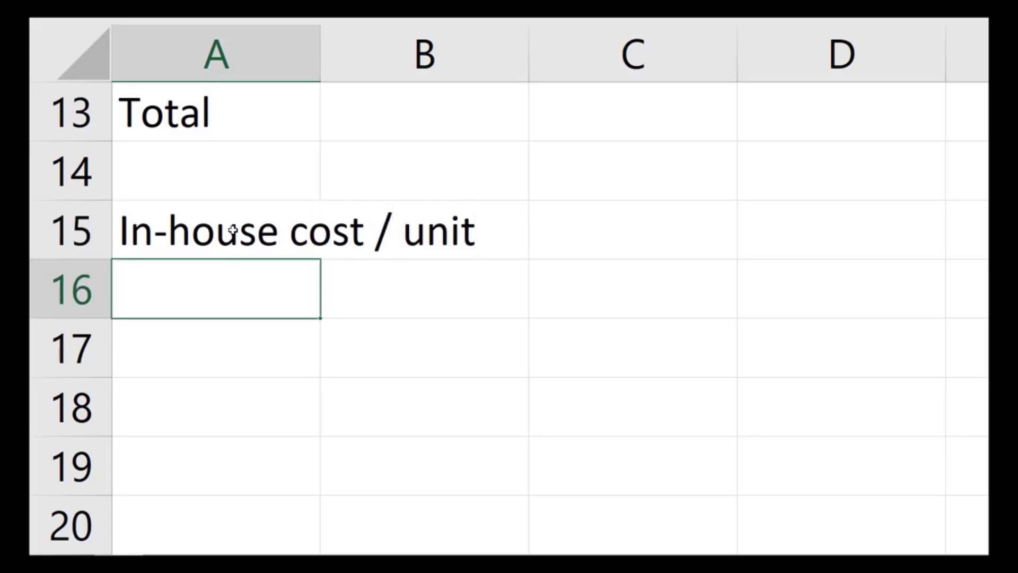
# Enter the row labels "Outsource cost / unit" in cell A16 and "Difference" in cell A17.
pyautogui.write('Outsource')
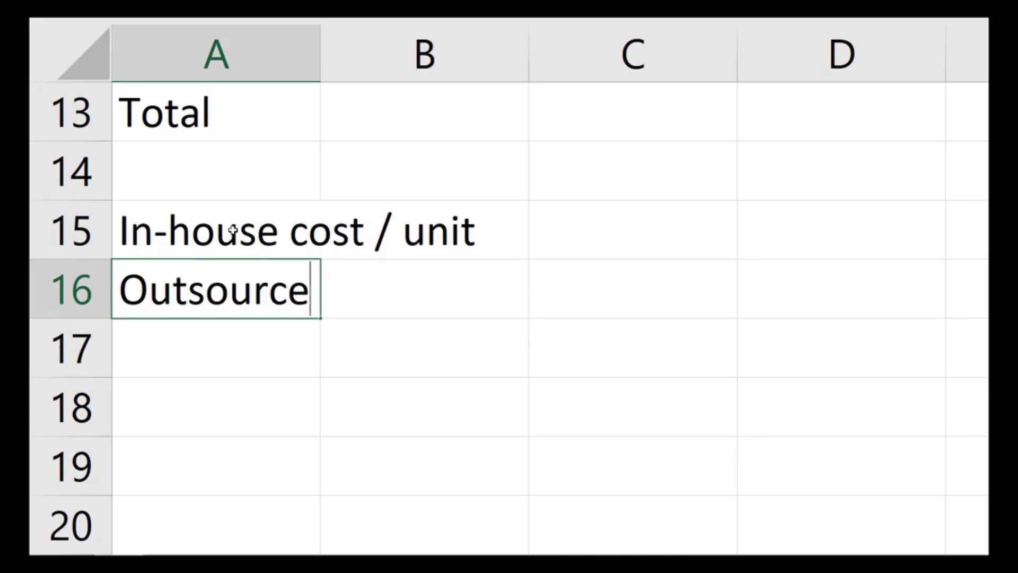
pyautogui.write(' c')
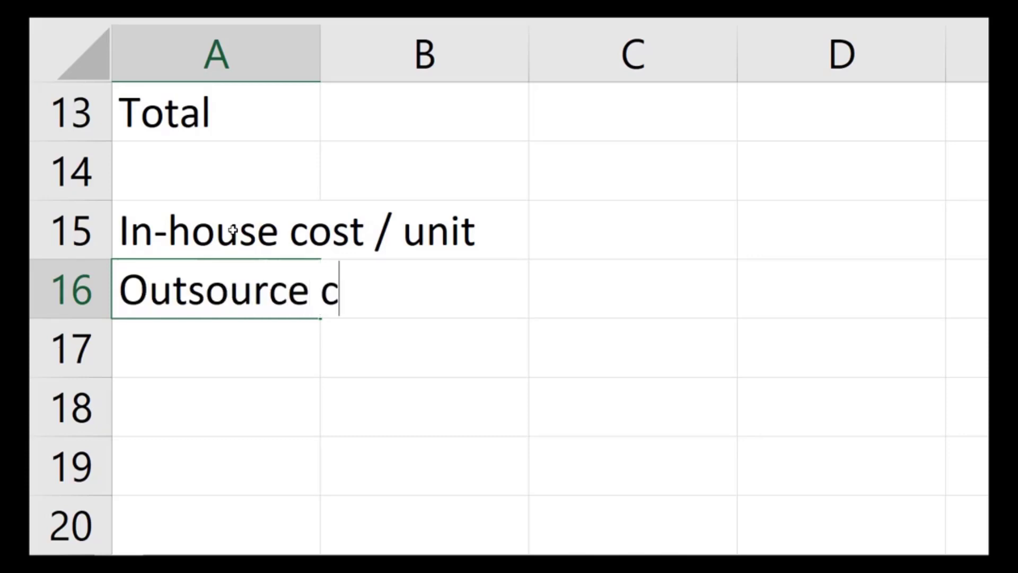
pyautogui.write('ost / un')
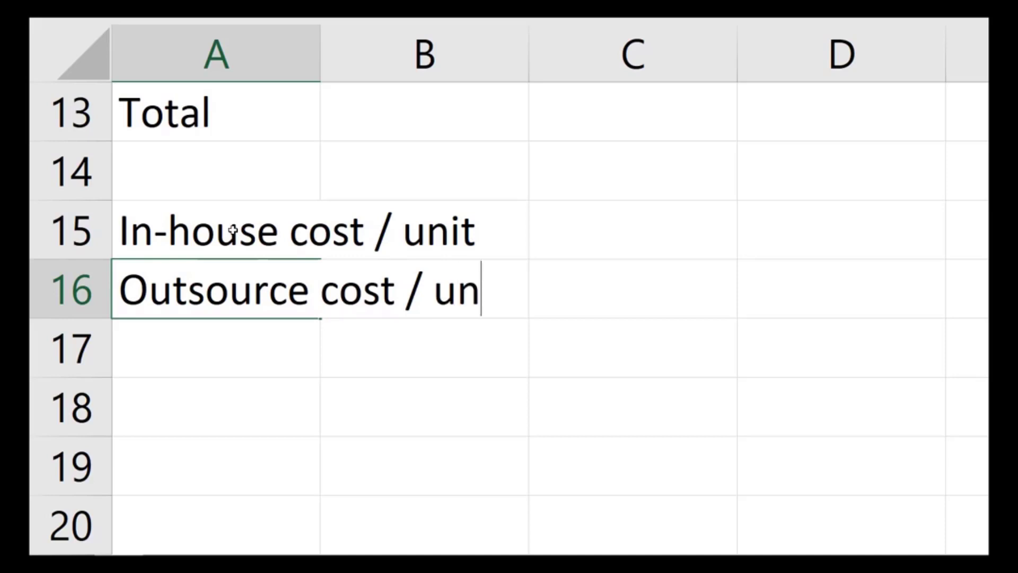
pyautogui.write('it')
pyautogui.press('Return')
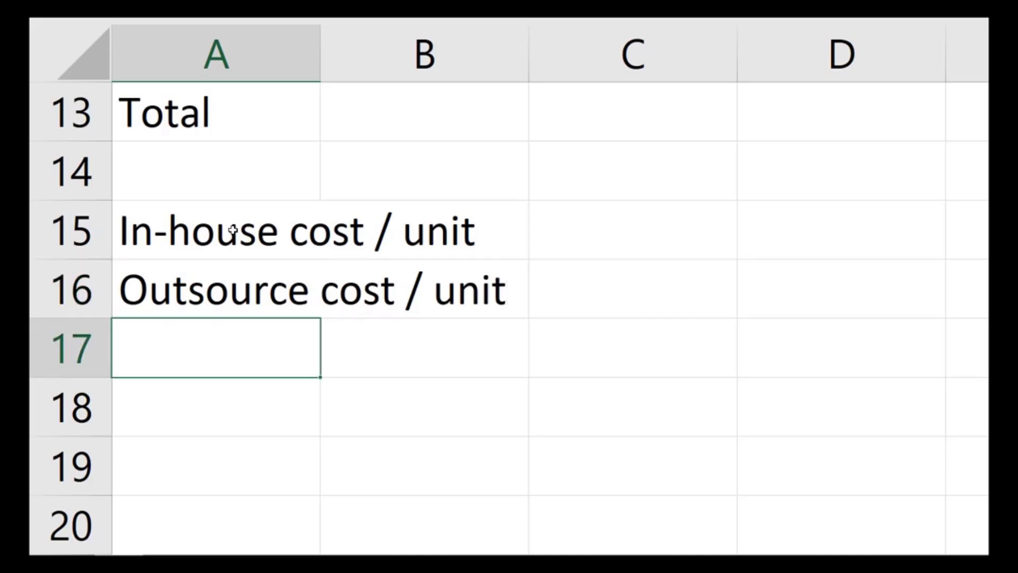
pyautogui.write('Difference')
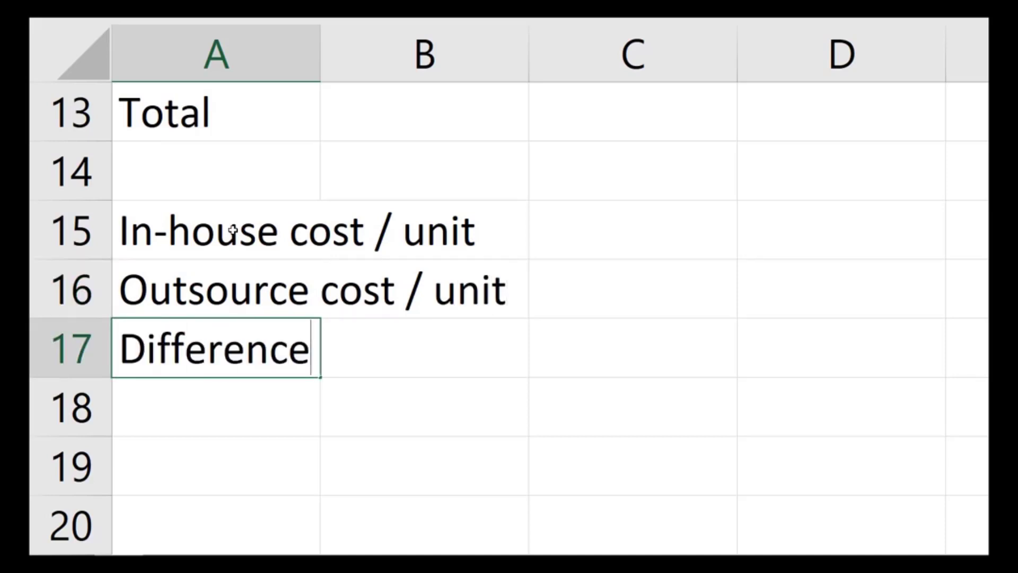
pyautogui.press('Return')
# Enter the conclusion label "Therefore Robber should..." in cell A19, leaving row 18 blank.
pyautogui.press('Return')
pyautogui.write('Ther')
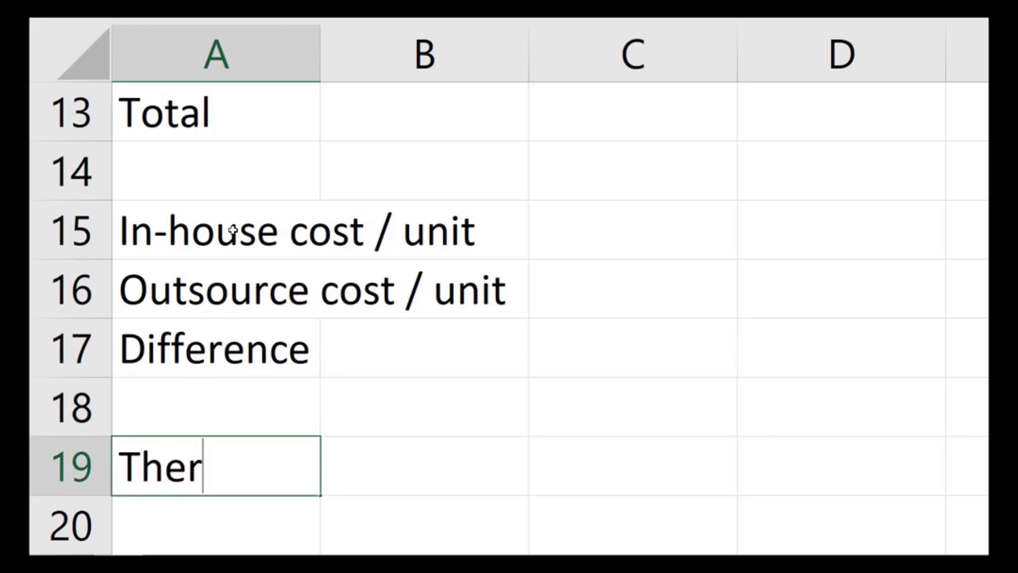
pyautogui.write('efore w')
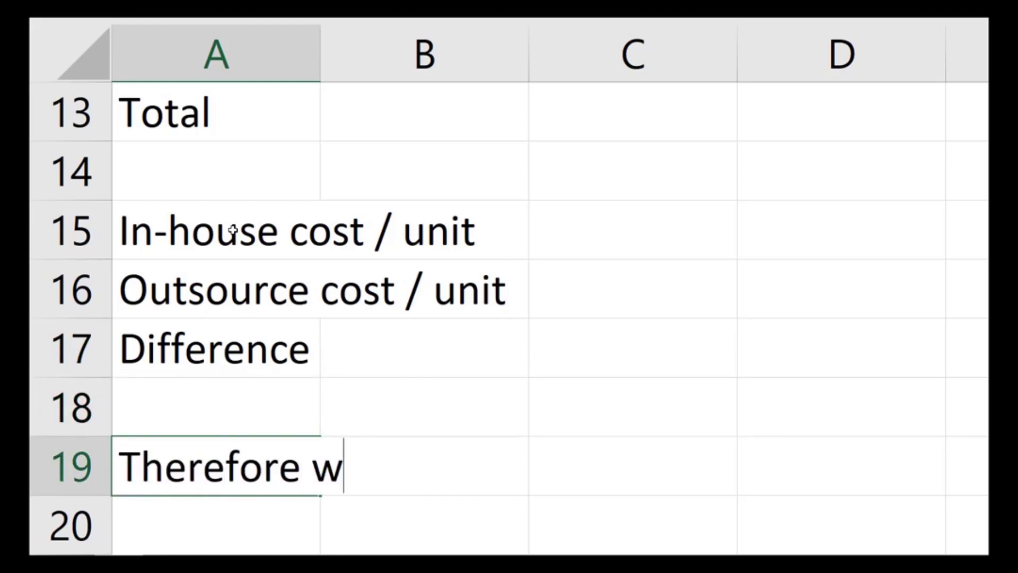
pyautogui.press('BackSpace')
pyautogui.write('Robber shou')
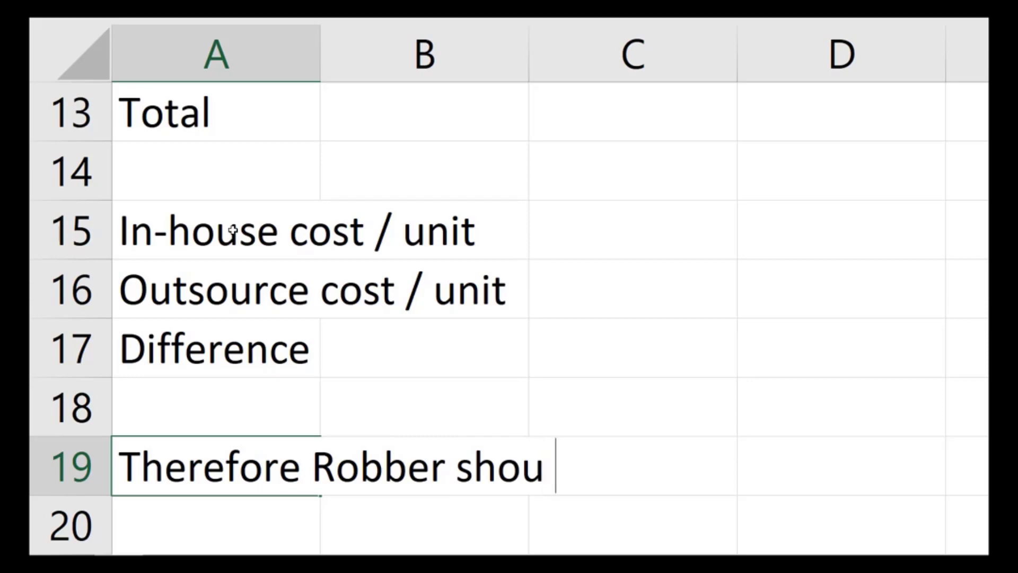
pyautogui.press('BackSpace')
pyautogui.write('ld...')
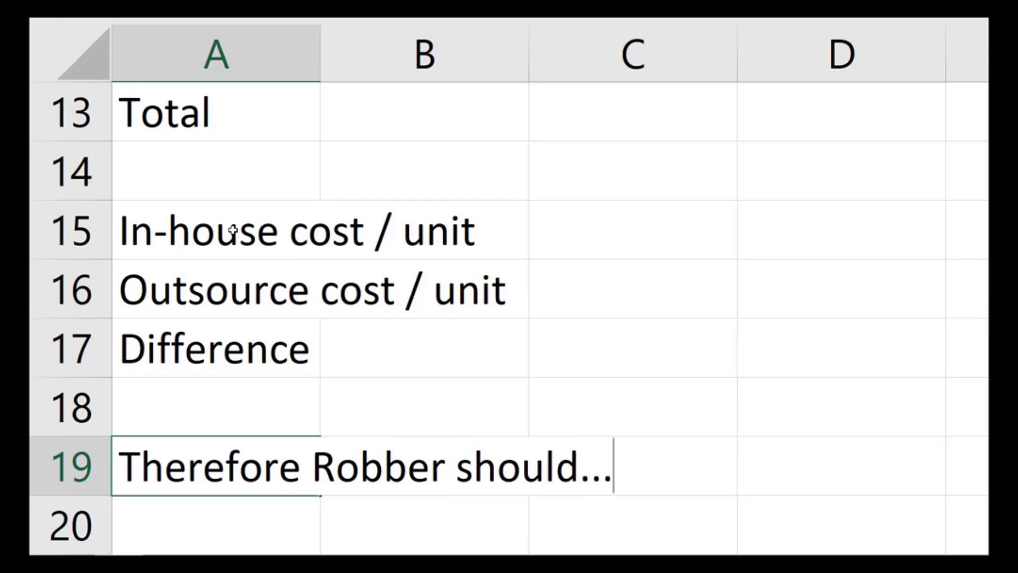
pyautogui.press('Return')
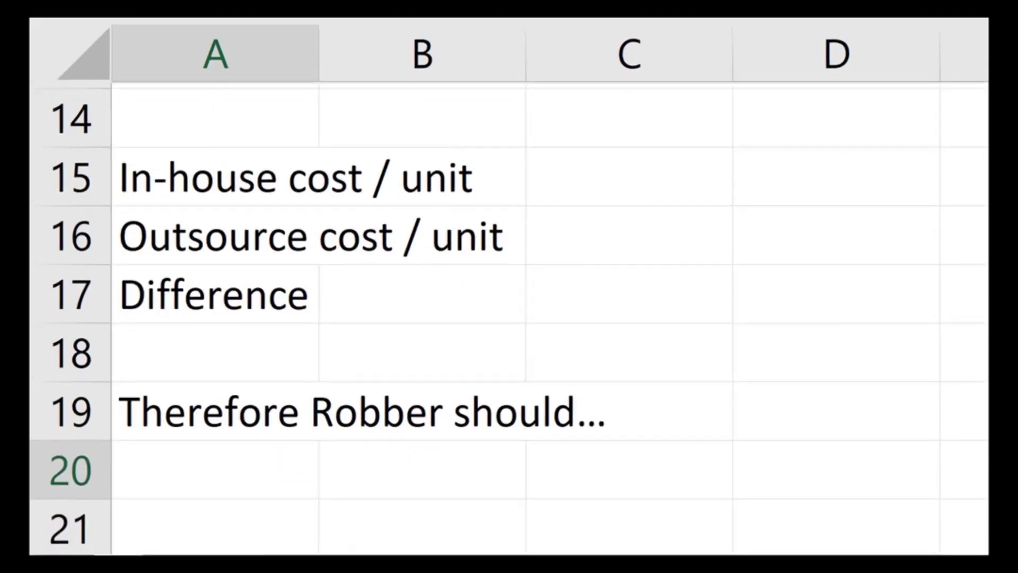
# Auto-fit column A to its longest label and center the column headings in row 2.
pyautogui.scroll(5, 271, 89)
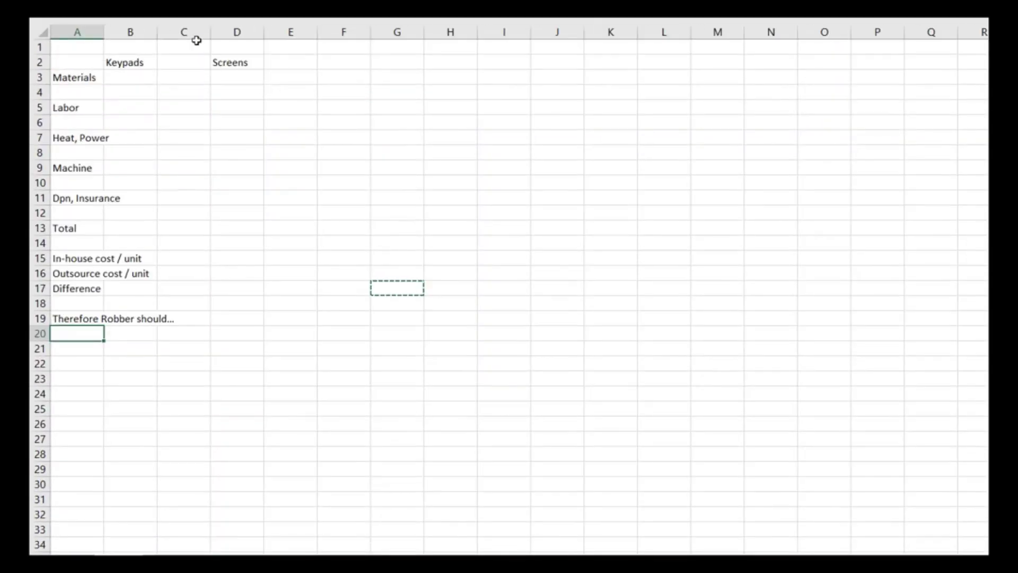
pyautogui.moveTo(84, 47)
pyautogui.mouseDown()
pyautogui.moveTo(266, 260)
pyautogui.moveTo(268, 316)
pyautogui.mouseUp()
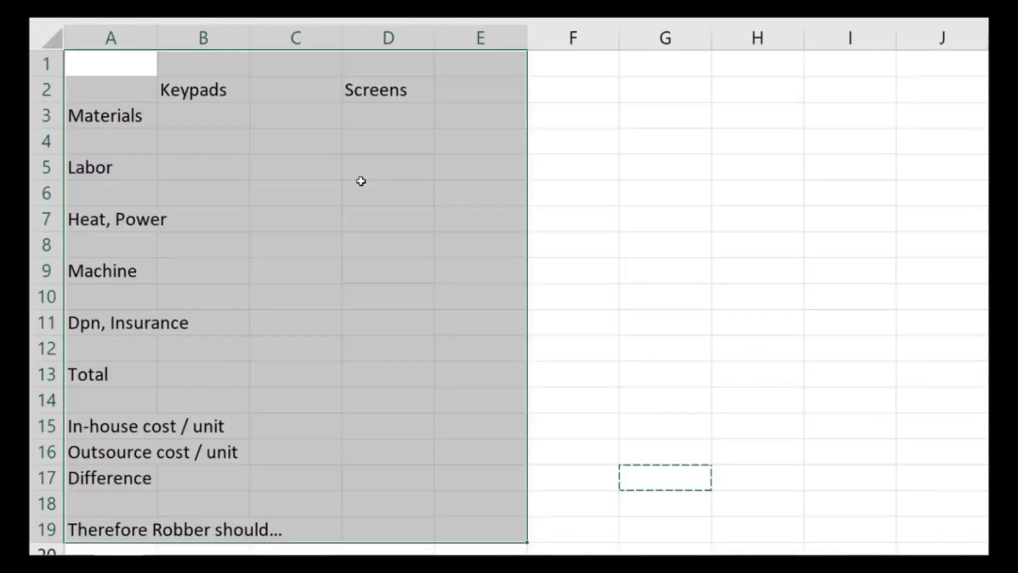
pyautogui.click(255, 171)
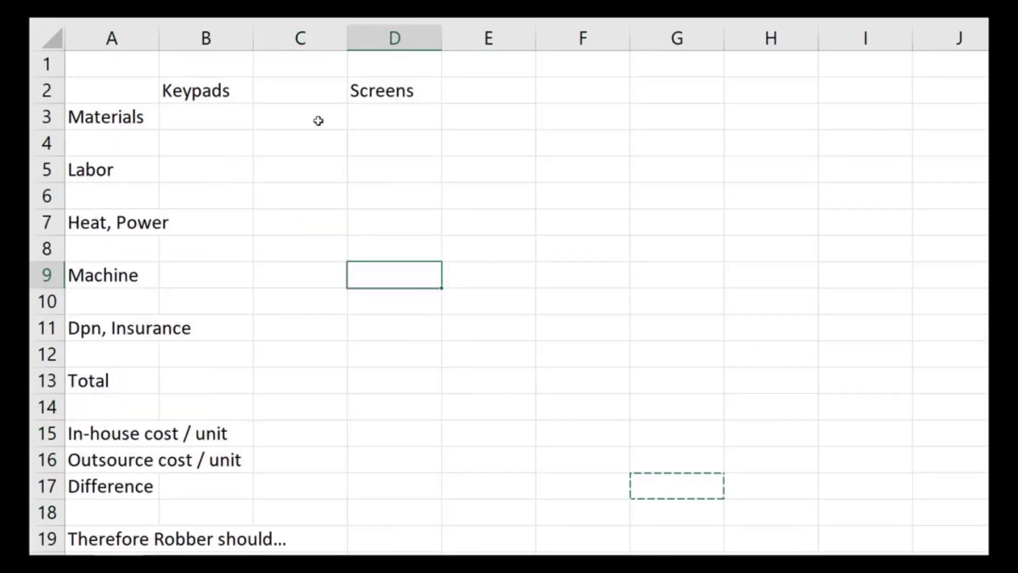
pyautogui.doubleClick(160, 33)
pyautogui.click(46, 90)
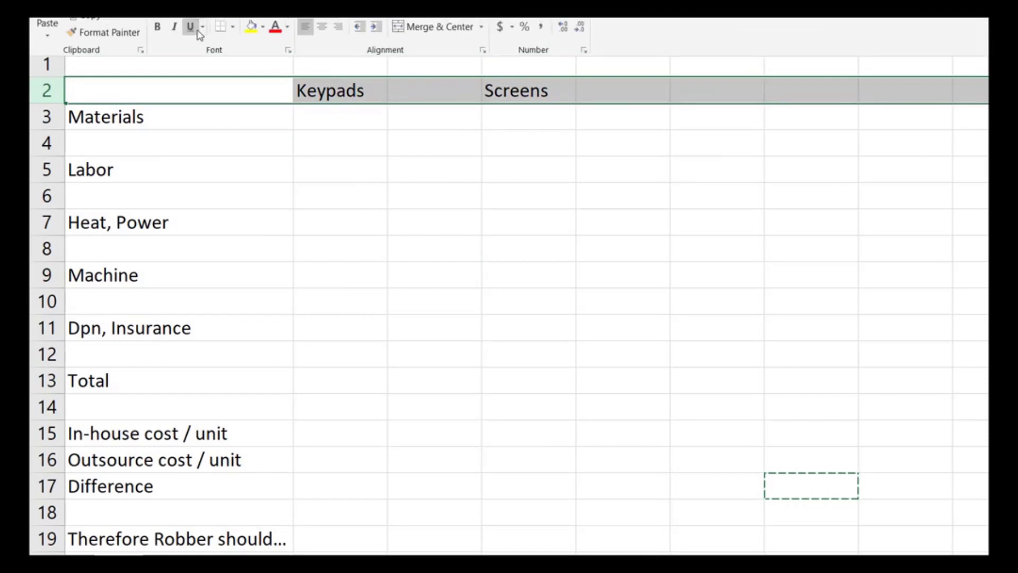
pyautogui.click(322, 27)
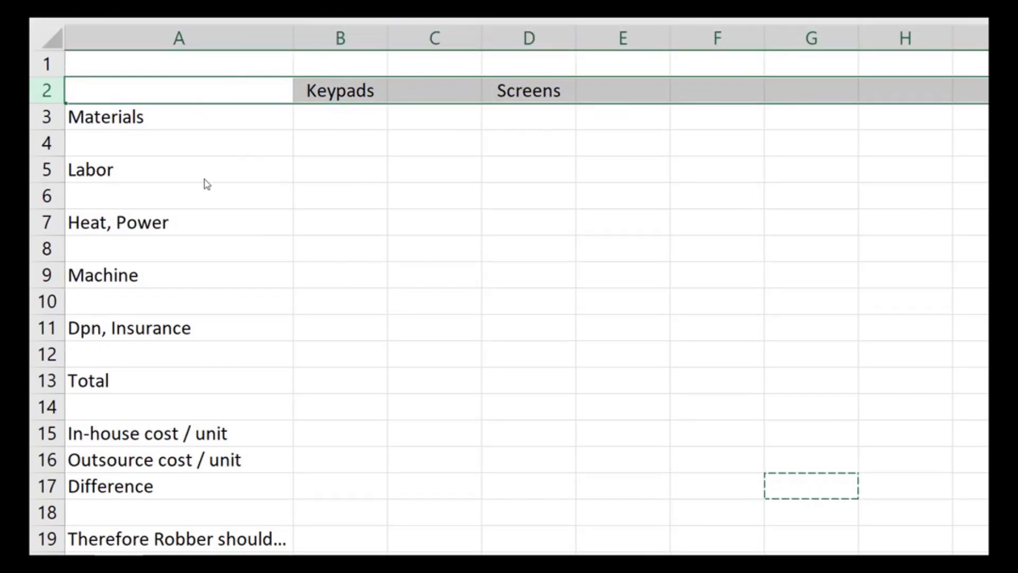
pyautogui.click(177, 139)
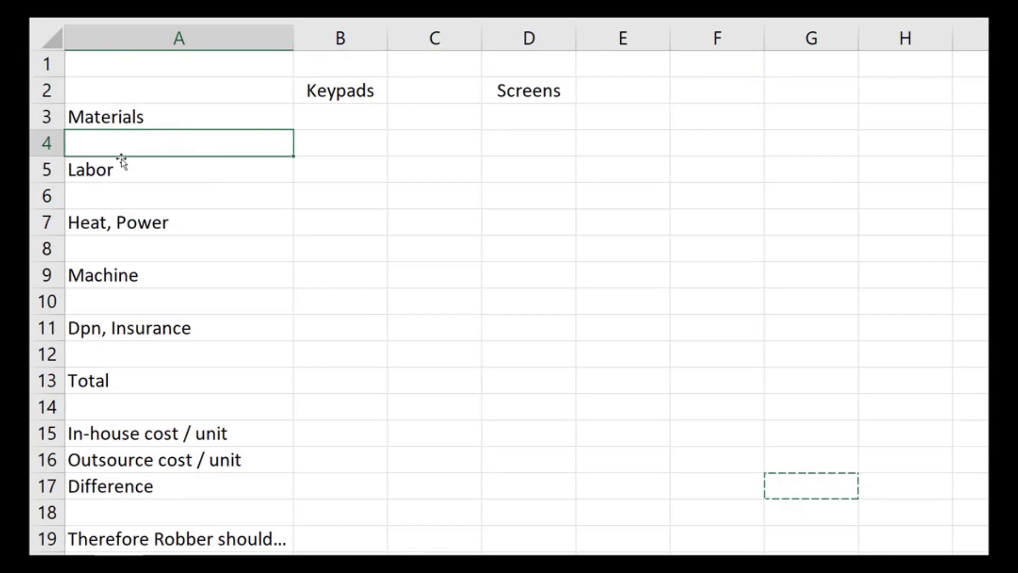
# Enter the Labor costs: 40 for Keypads in cell B5 and 60 for Screens in cell D5.
pyautogui.moveTo(106, 67); pyautogui.dragTo(545, 303)
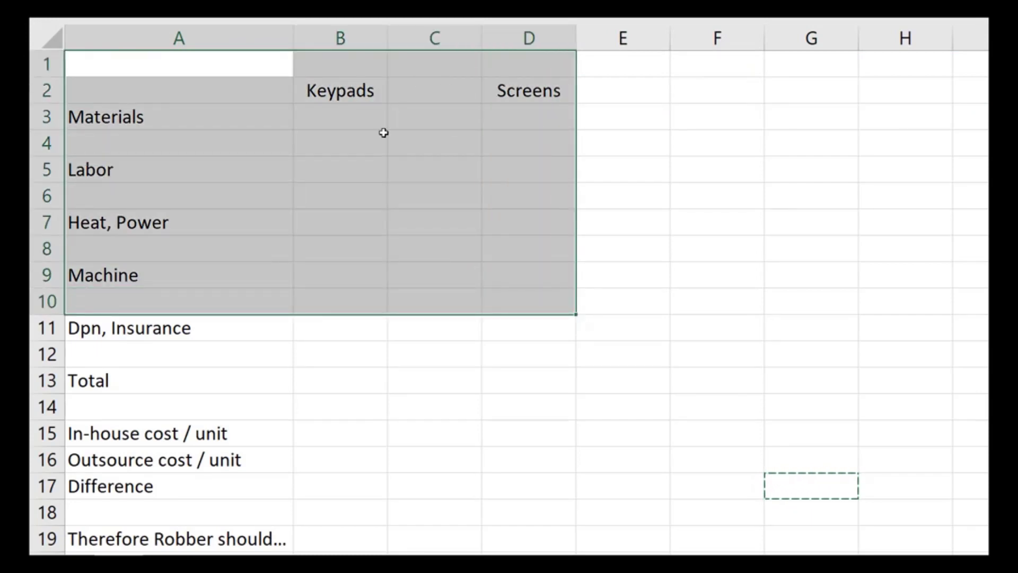
pyautogui.click(384, 132)
pyautogui.moveTo(209, 59); pyautogui.dragTo(680, 267)
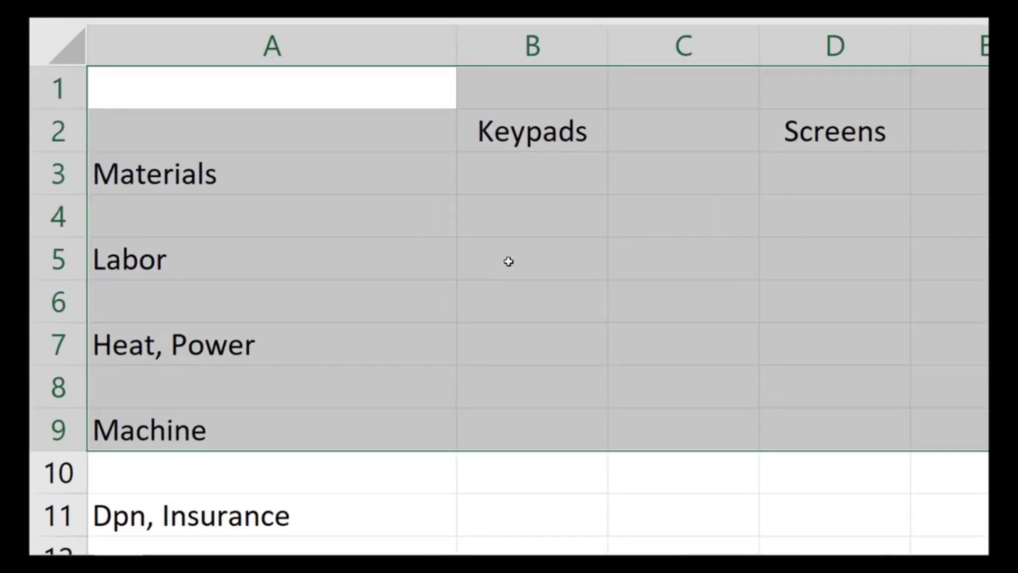
pyautogui.click(509, 261)
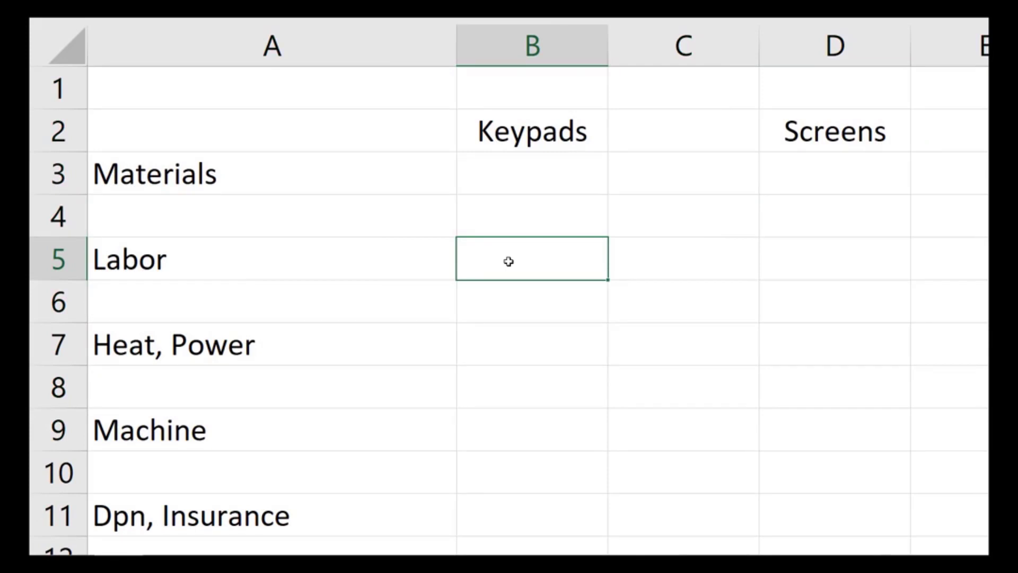
pyautogui.write('40')
pyautogui.press('Tab')
pyautogui.press('Tab')
pyautogui.write('60')
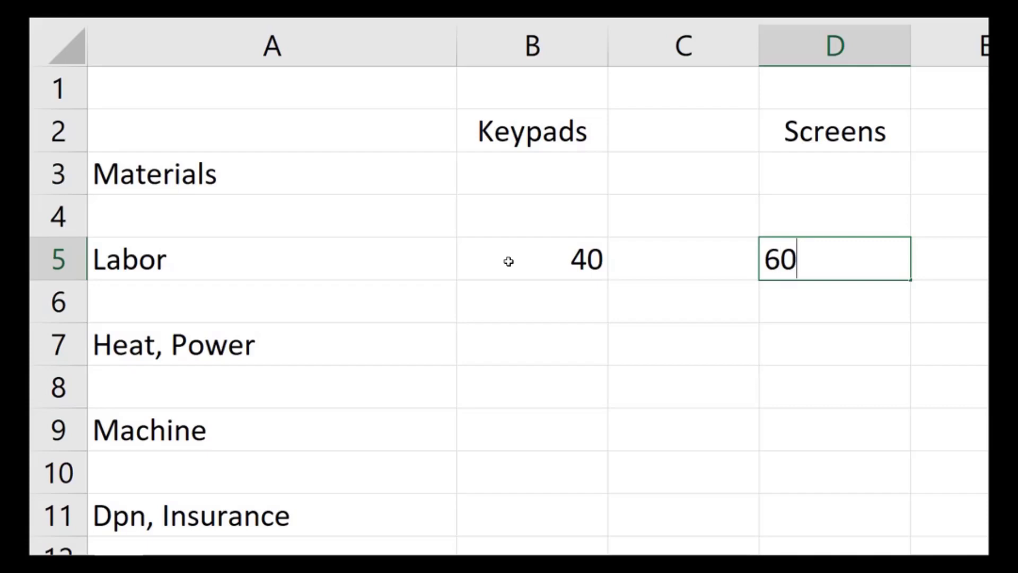
pyautogui.press('Return')
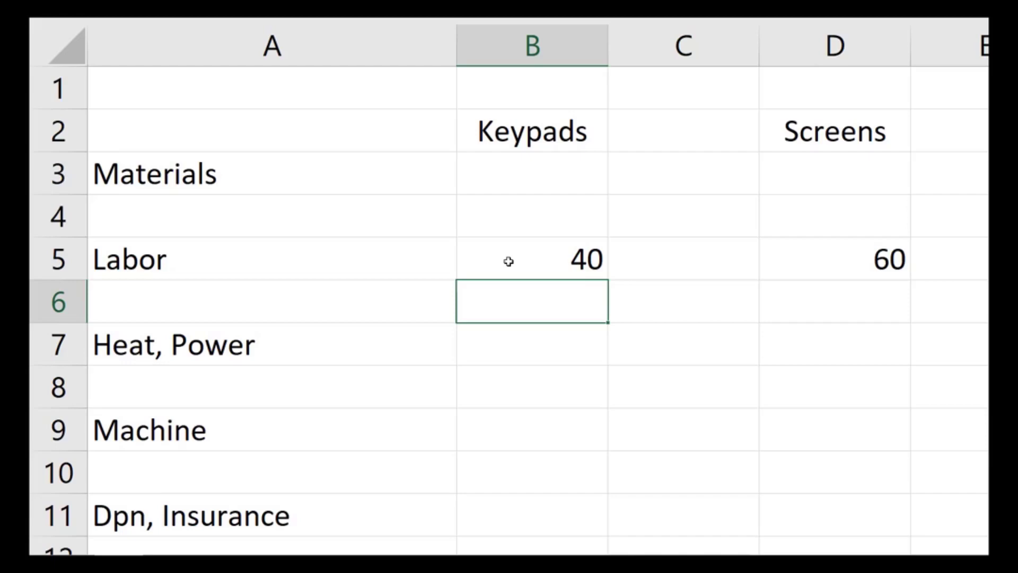
# Enter the Dpn, Insurance formula =84*.4 for Keypads in cell B11.
pyautogui.press('Down')
pyautogui.press('Down')
pyautogui.press('Down')
pyautogui.press('Down')
pyautogui.press('Down')
pyautogui.press('Down')
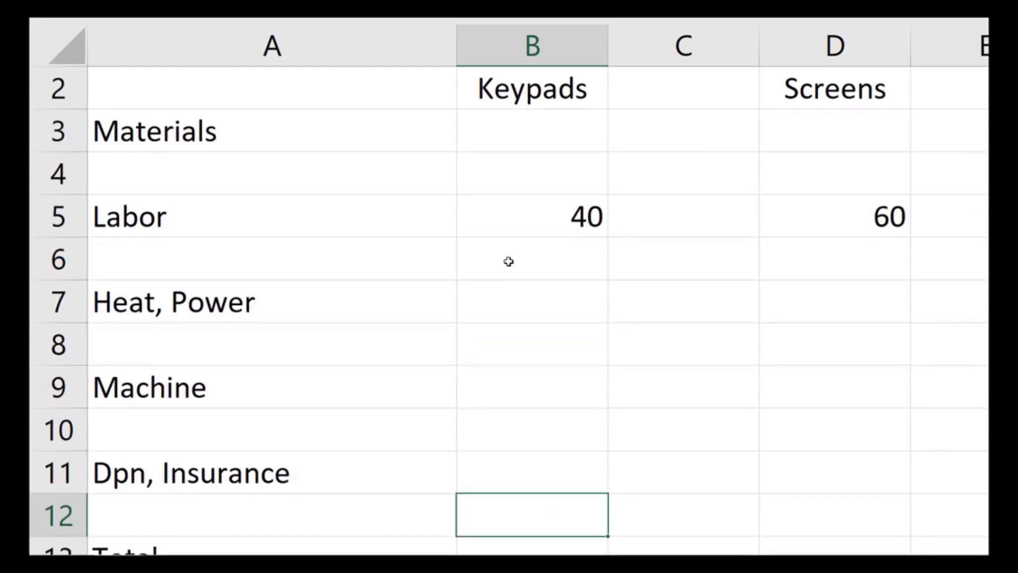
pyautogui.press('Up')
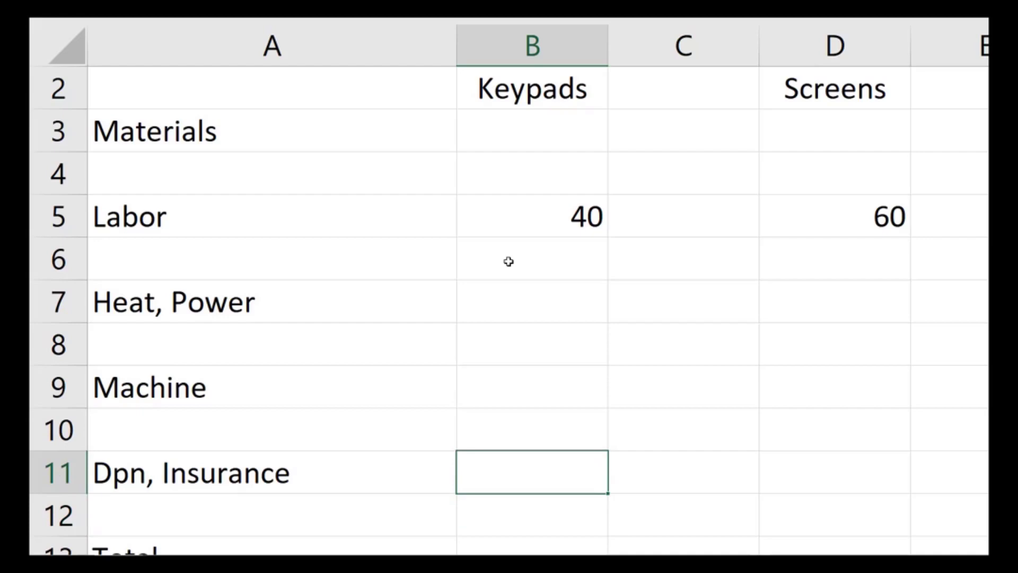
pyautogui.write('=84*')
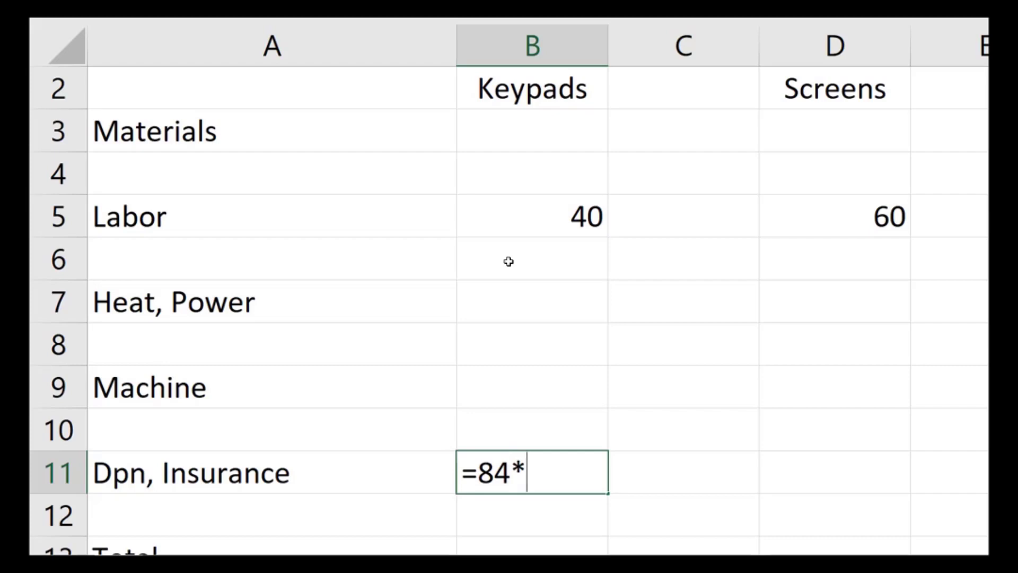
pyautogui.write('.4')
pyautogui.press('Return')
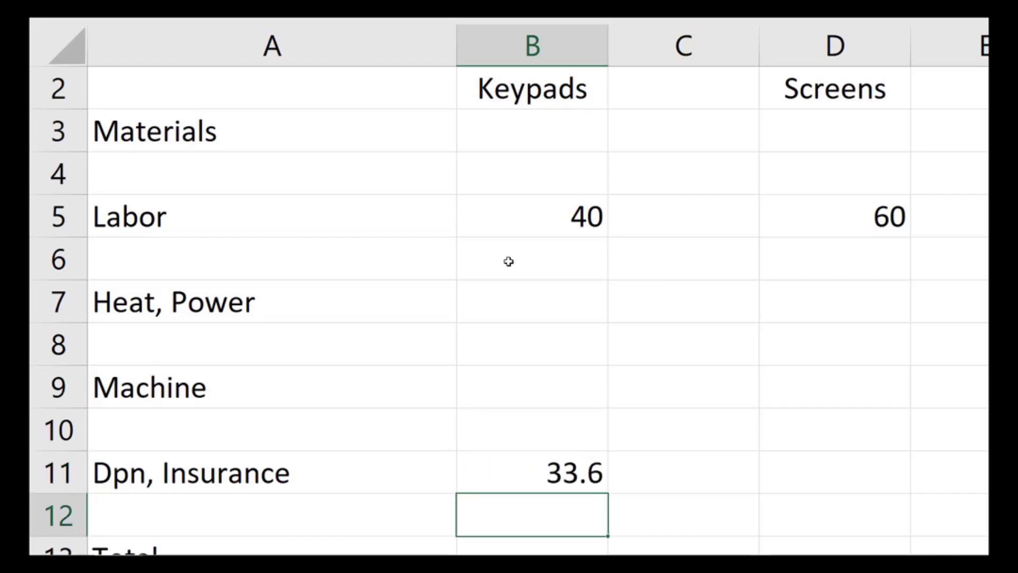
# Copy the Keypads Dpn, Insurance formula to Screens in cell D11 and change it to =96*0.4.
pyautogui.press('Up')
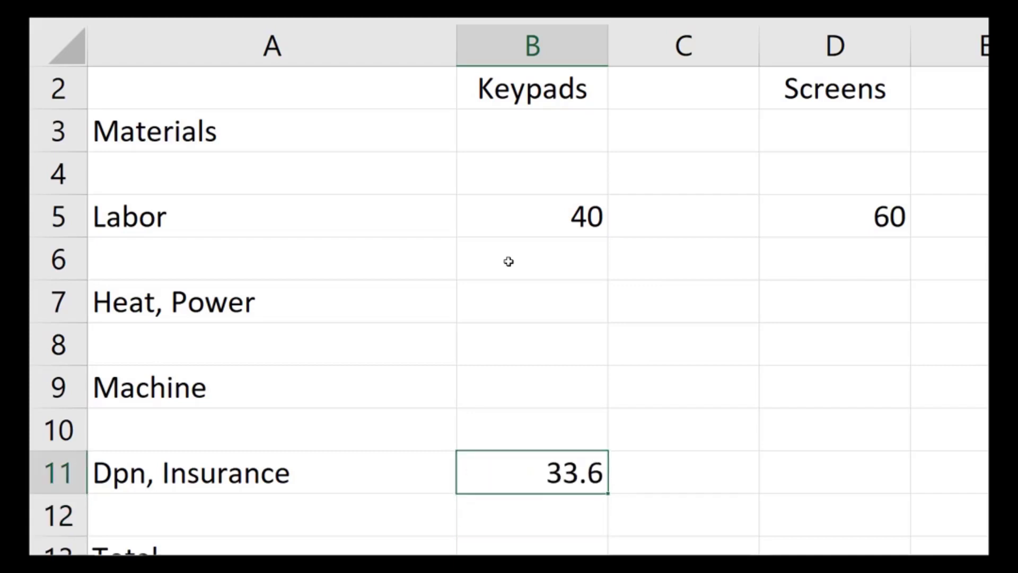
pyautogui.hotkey('ctrl', 'c')
pyautogui.press('Right')
pyautogui.press('Right')
pyautogui.hotkey('ctrl', 'v')
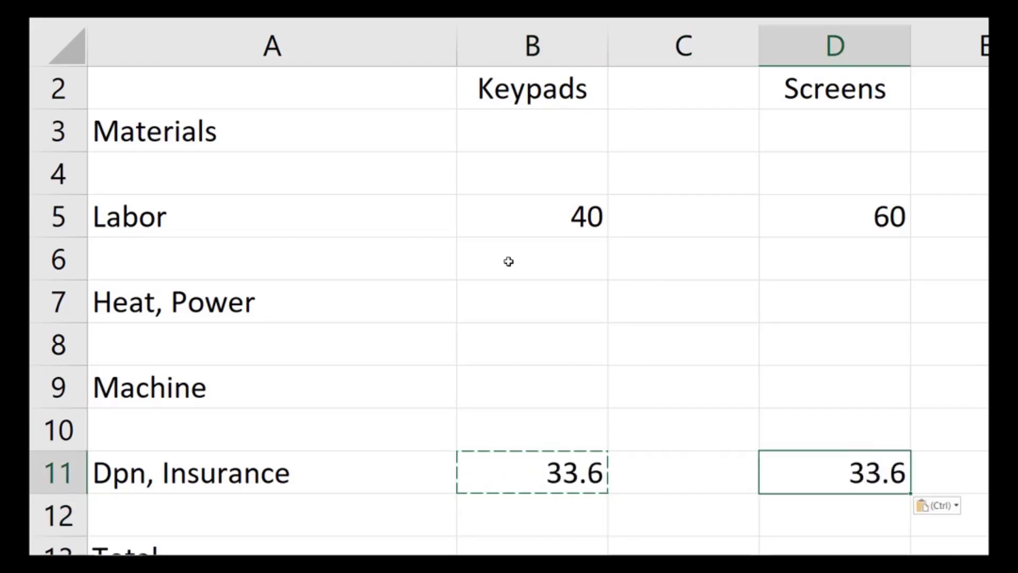
pyautogui.write('=84*0.4')
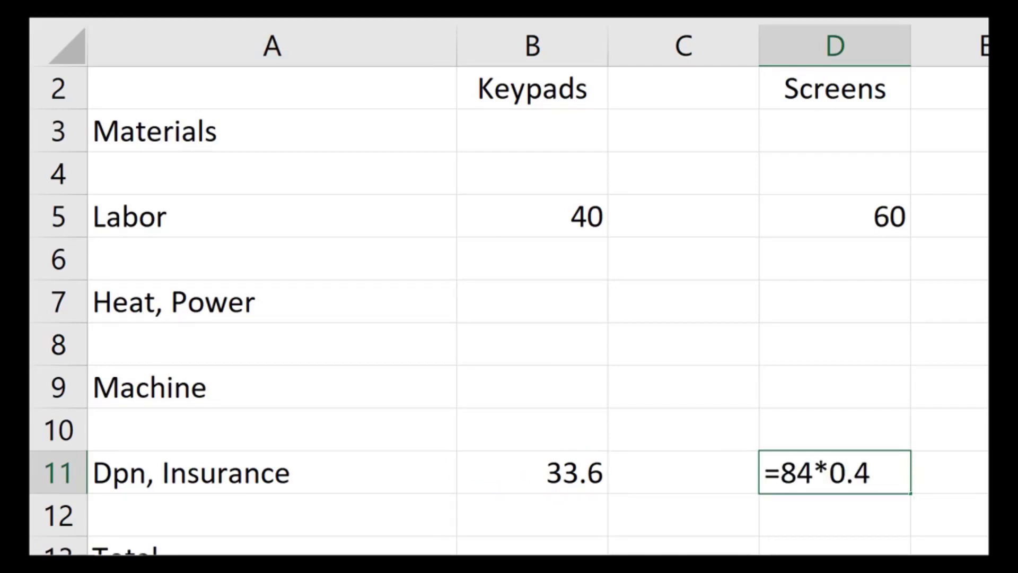
pyautogui.press('BackSpace')
pyautogui.press('BackSpace')
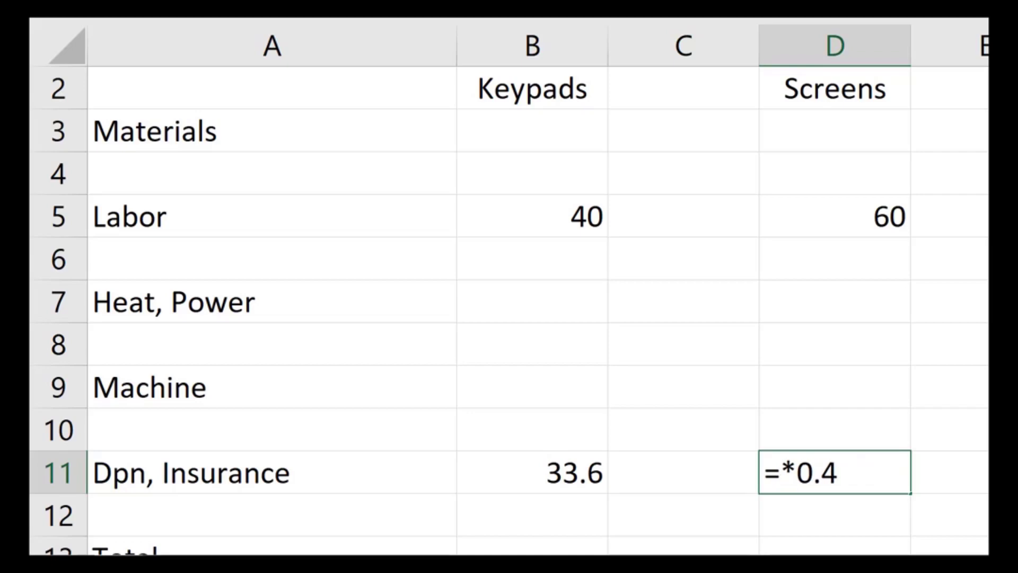
pyautogui.write('96')
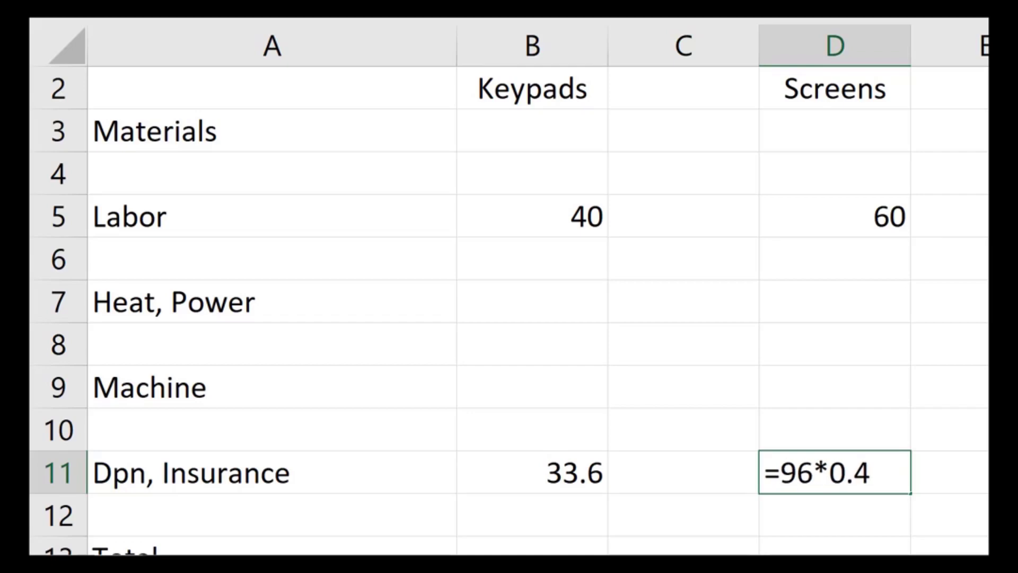
pyautogui.press('Return')
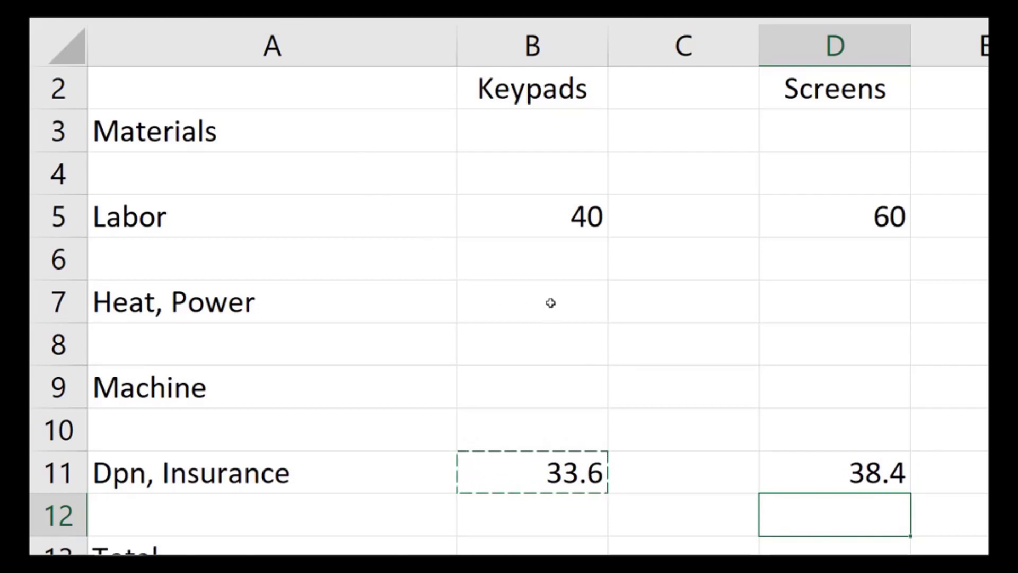
# Enter the Materials formula =80+(80*1.05) for Keypads in cell B3.
pyautogui.press('Up')
pyautogui.press('Up')
pyautogui.press('Up')
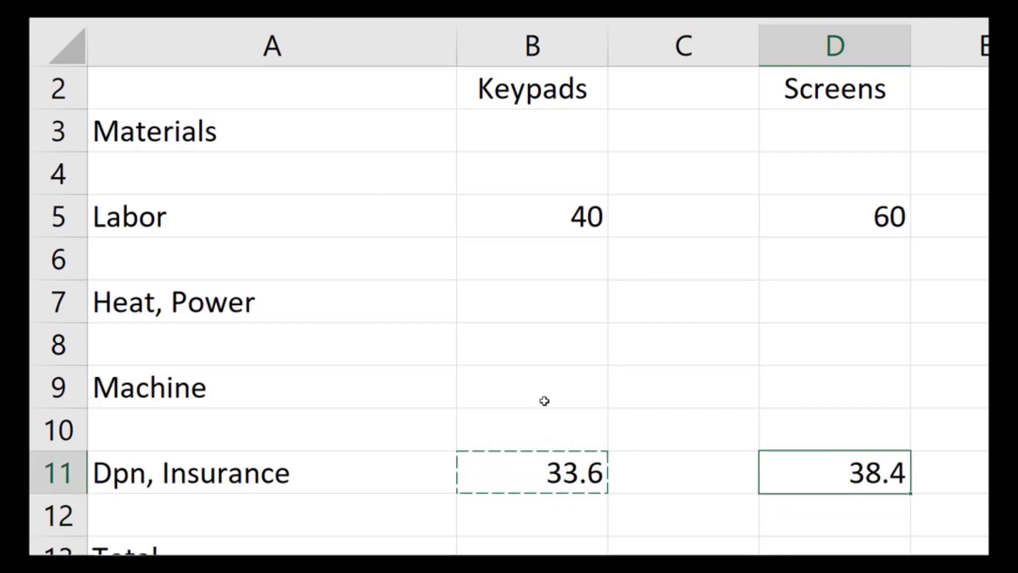
pyautogui.press('Left')
pyautogui.press('Left')
pyautogui.press('Up')
pyautogui.press('Up')
pyautogui.press('Up')
pyautogui.press('Up')
pyautogui.press('Up')
pyautogui.press('Up')
pyautogui.press('Up')
pyautogui.press('Up')
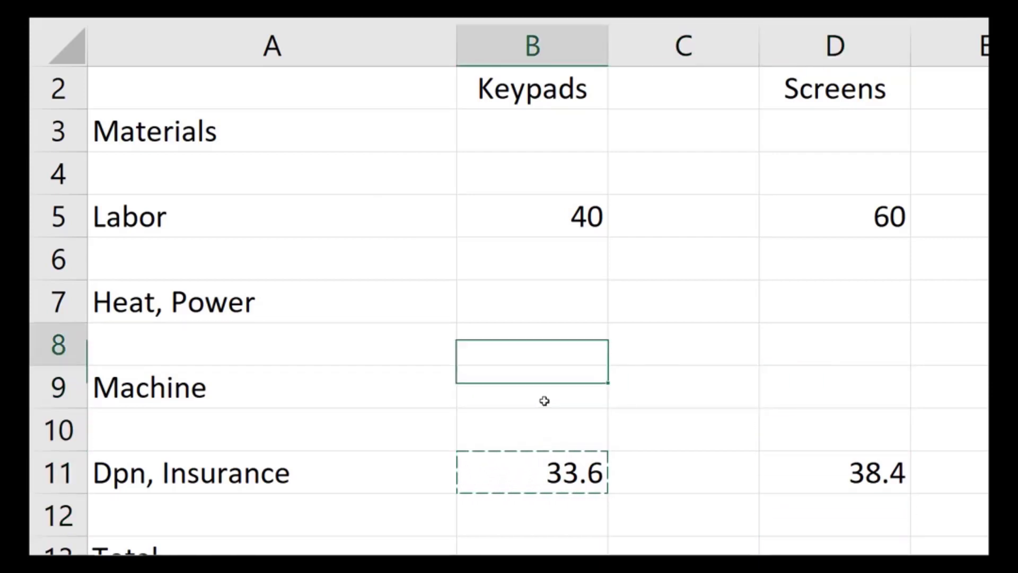
pyautogui.press('Down')
pyautogui.press('Down')
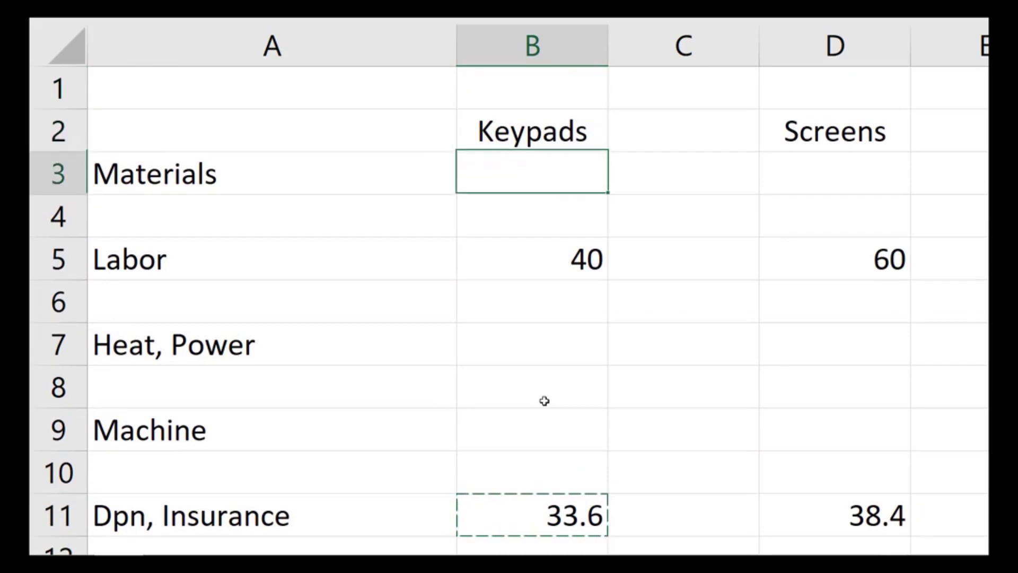
pyautogui.write('=')
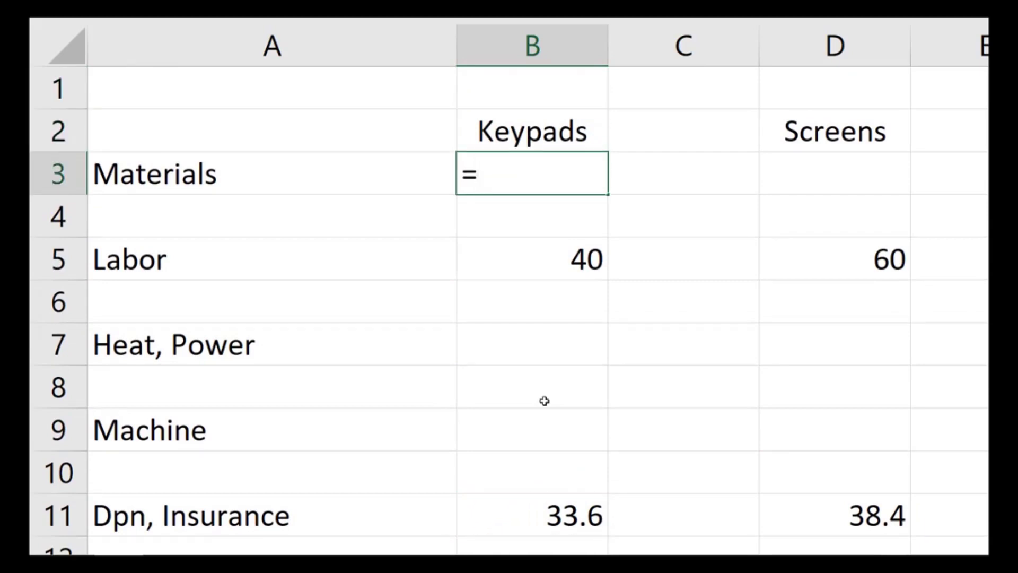
pyautogui.write('80+')
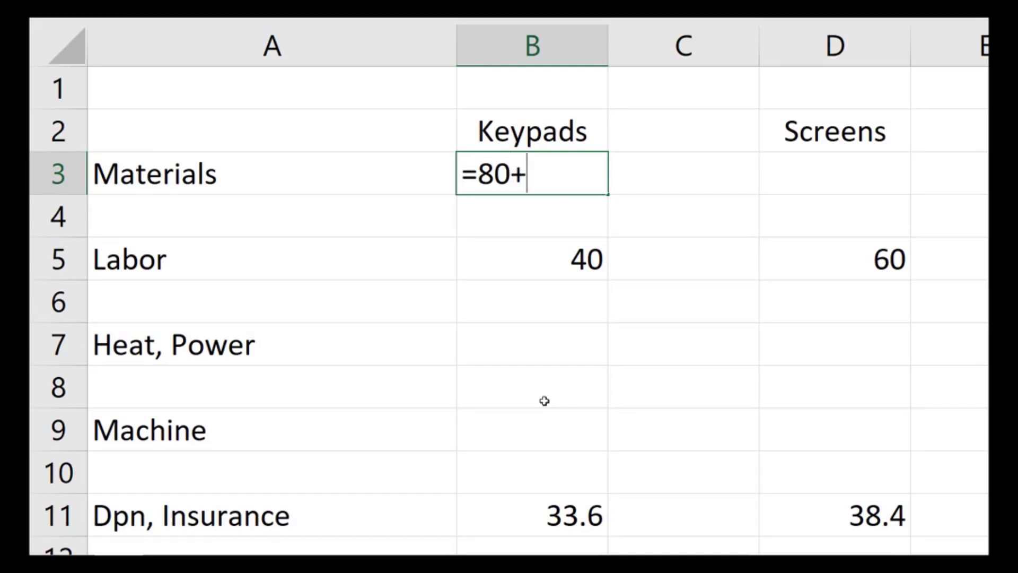
pyautogui.write('(80 ')
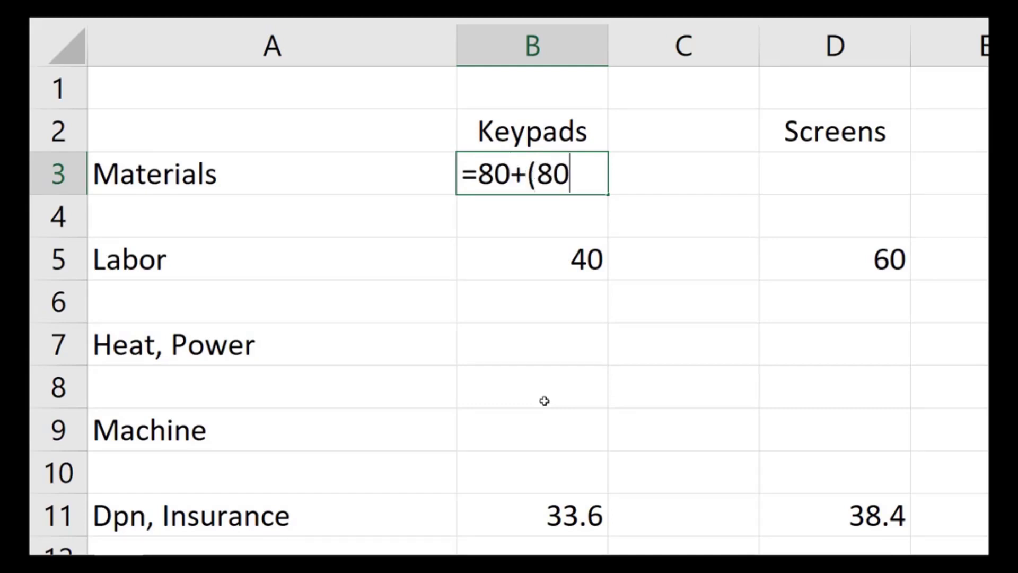
pyautogui.write('*1.0')
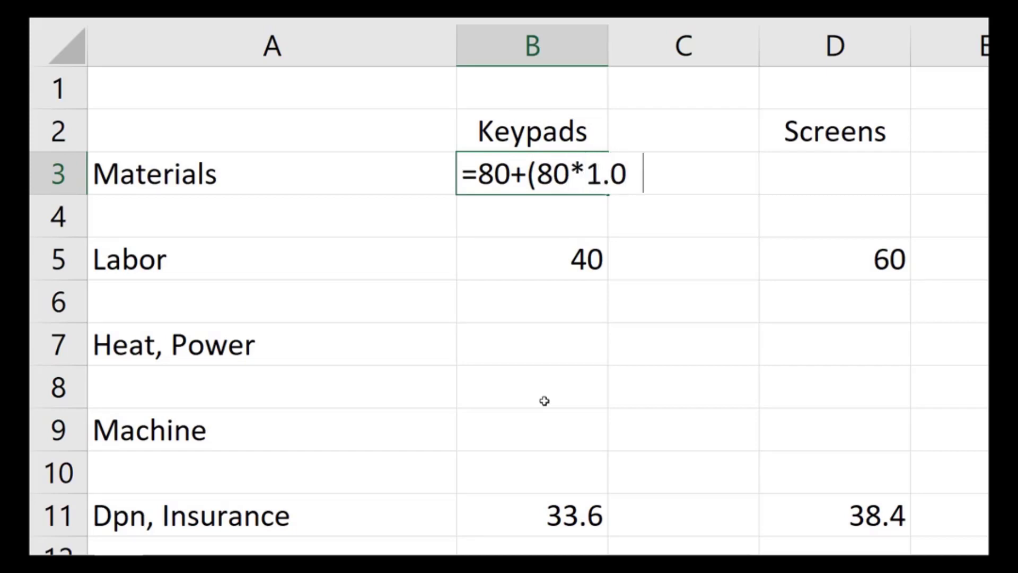
pyautogui.write('5)')
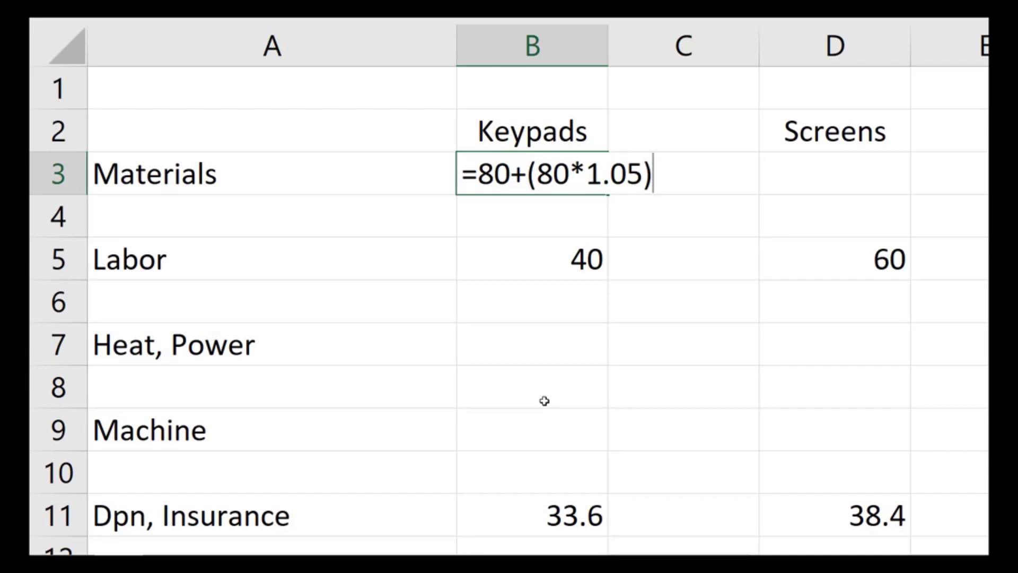
pyautogui.press('Return')
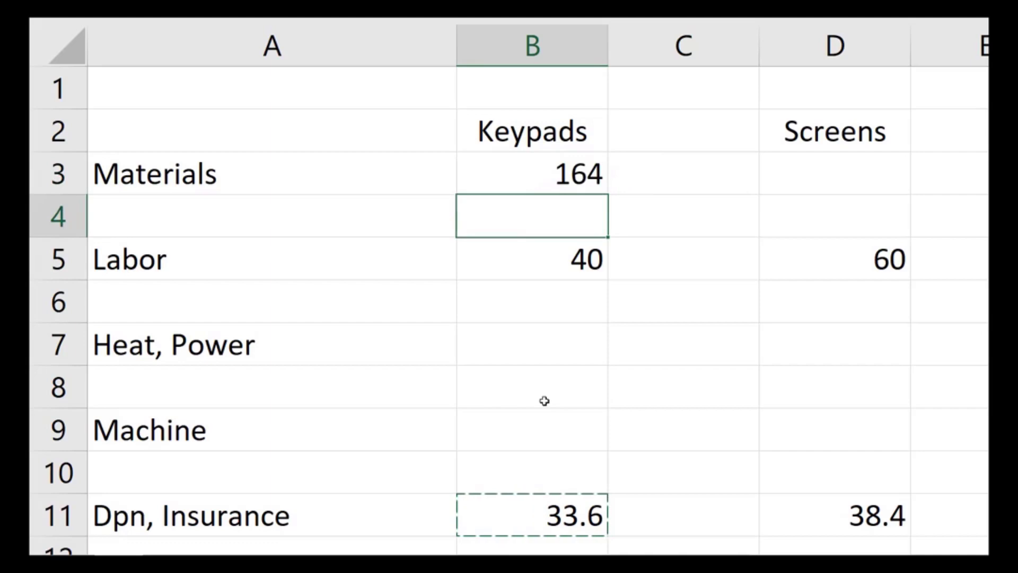
# Enter the Materials formula =116*1.02 for Screens in cell D3.
pyautogui.click(797, 181)
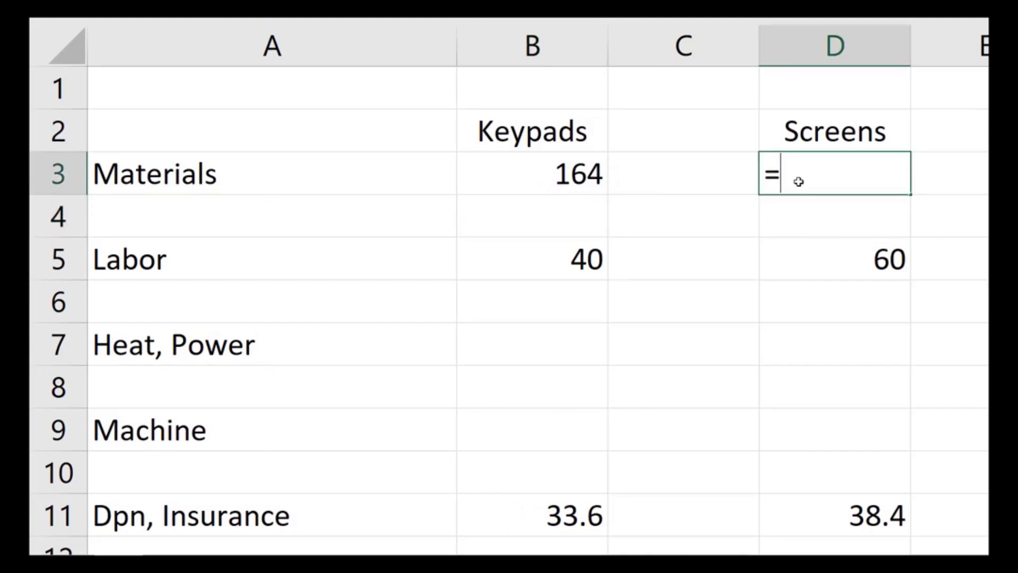
pyautogui.write('116*')
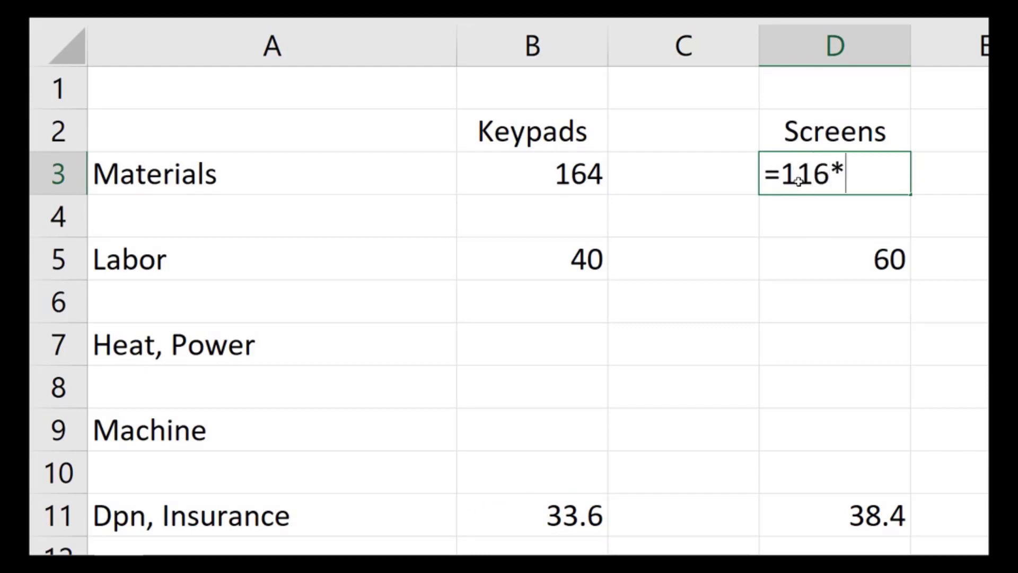
pyautogui.write('1.02')
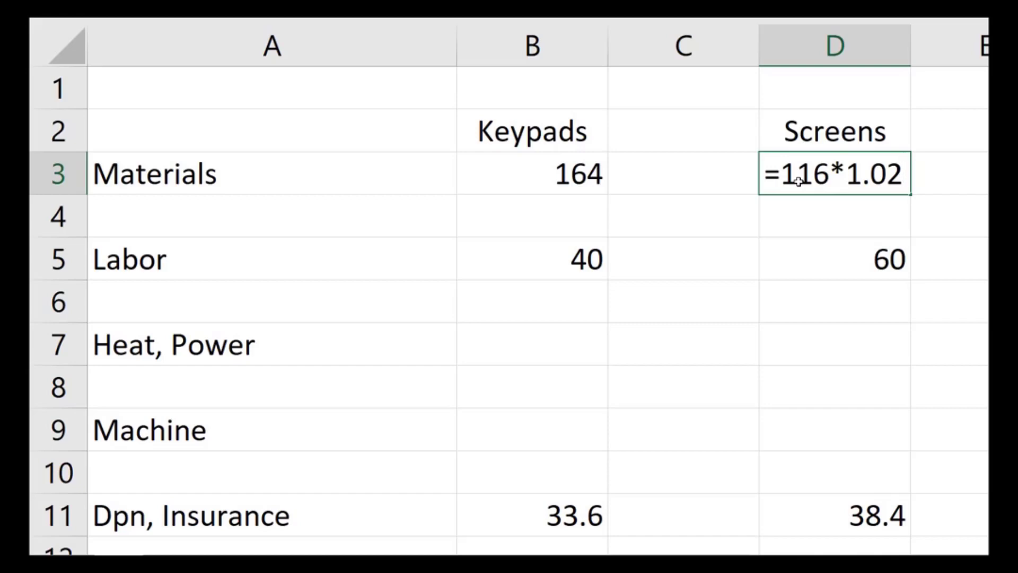
pyautogui.press('Return')
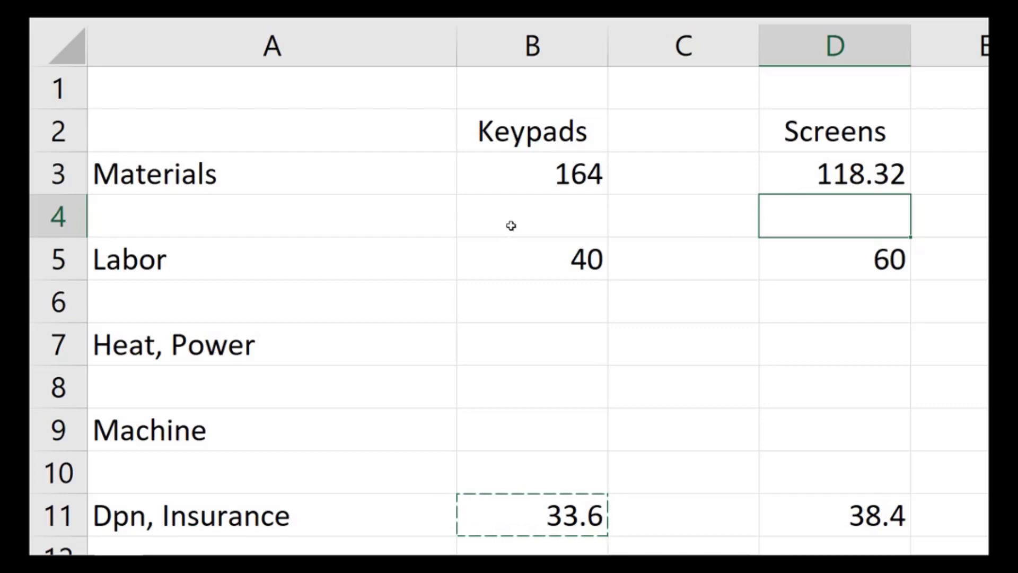
# Enter the Heat, Power formula =64-(B5*.5) for Keypads in cell B7.
pyautogui.scroll(-1, 512, 225)
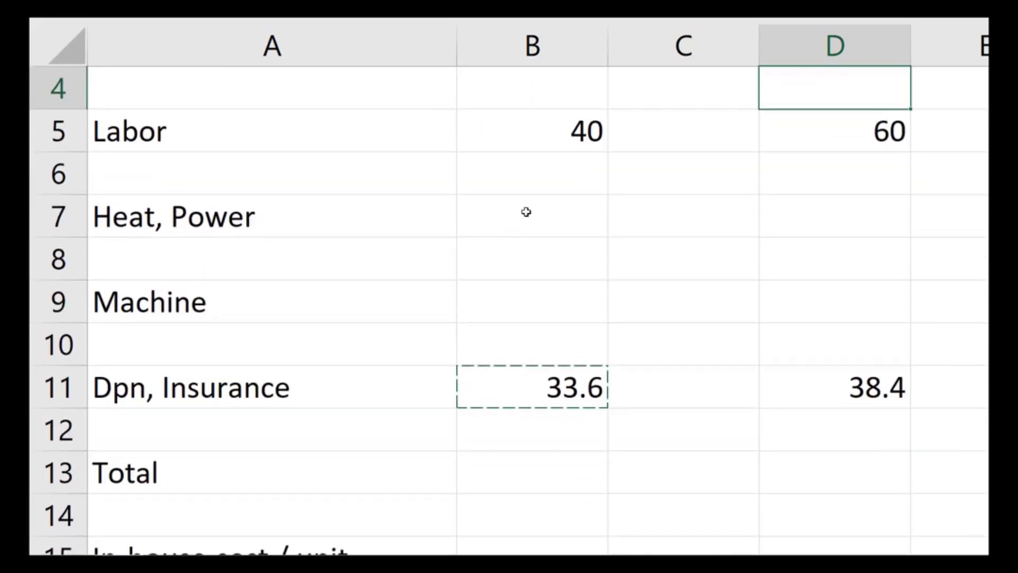
pyautogui.click(525, 213)
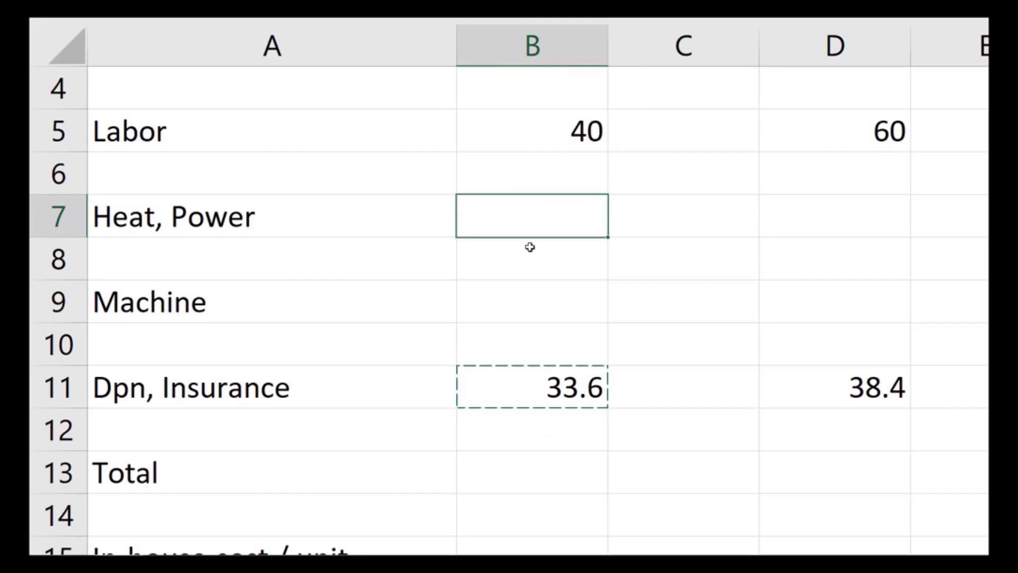
pyautogui.press('F2')
pyautogui.write('=')
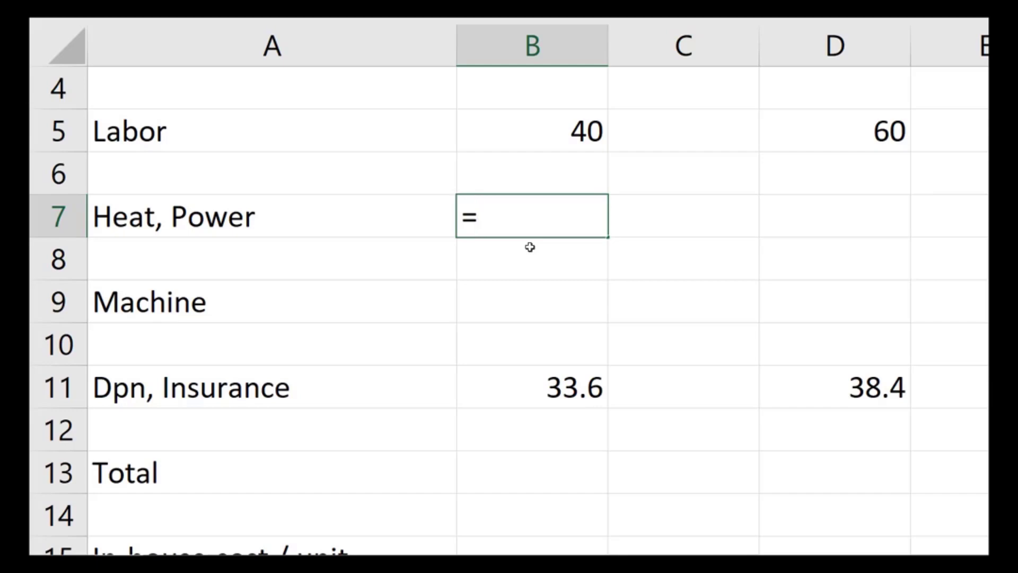
pyautogui.write('64-(')
pyautogui.click(541, 123)
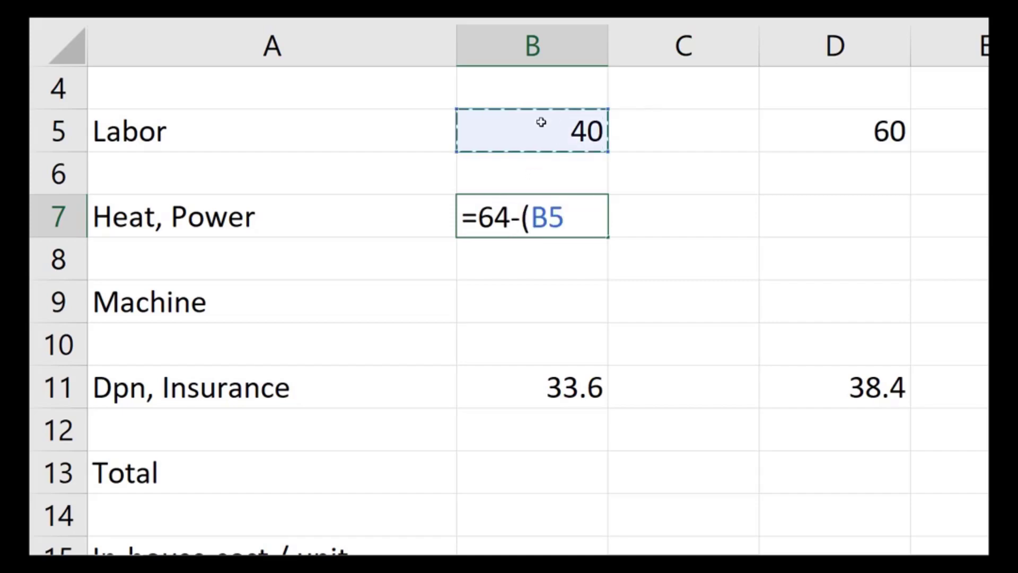
pyautogui.write('*')
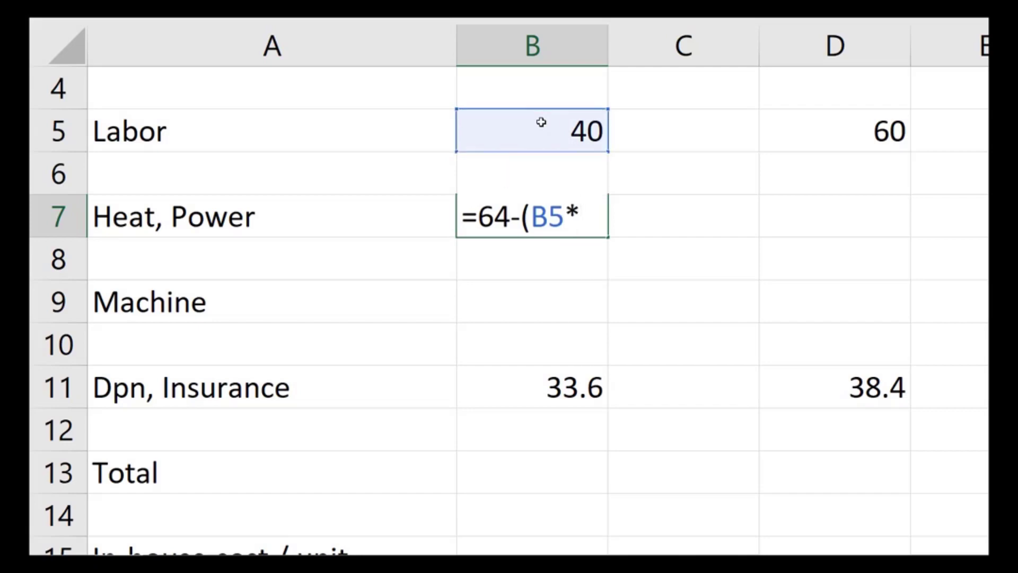
pyautogui.write('.5)')
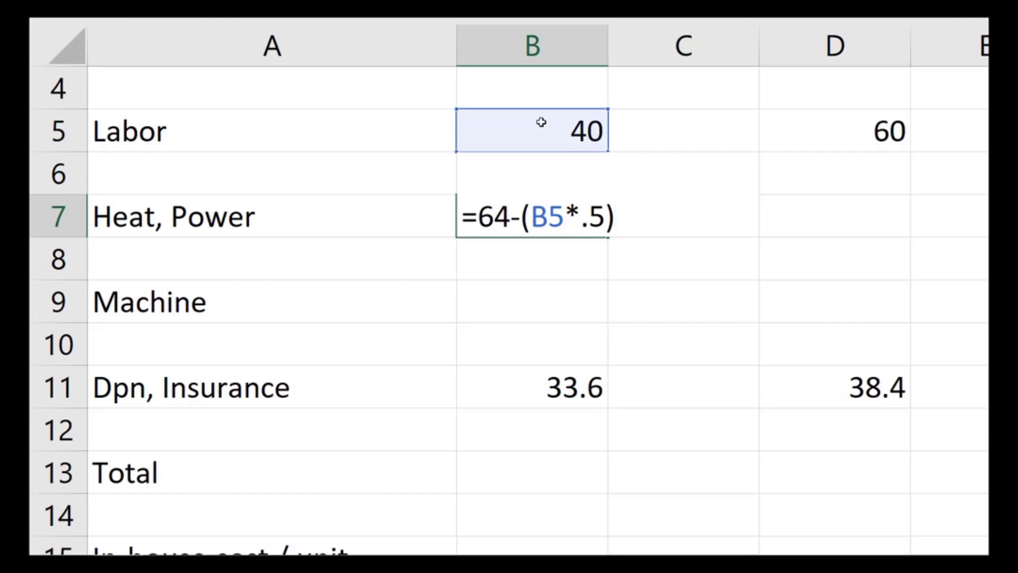
pyautogui.press('Return')
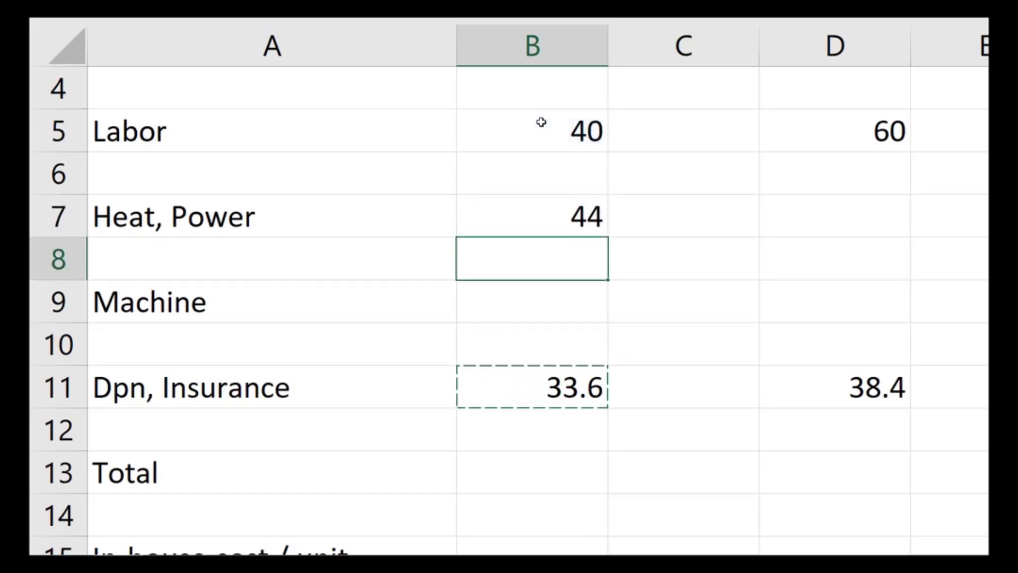
# Copy the Keypads Heat, Power formula to Screens in cell D7 and change it to =88-(D5*0.5).
pyautogui.press('Up')
pyautogui.press('Right')
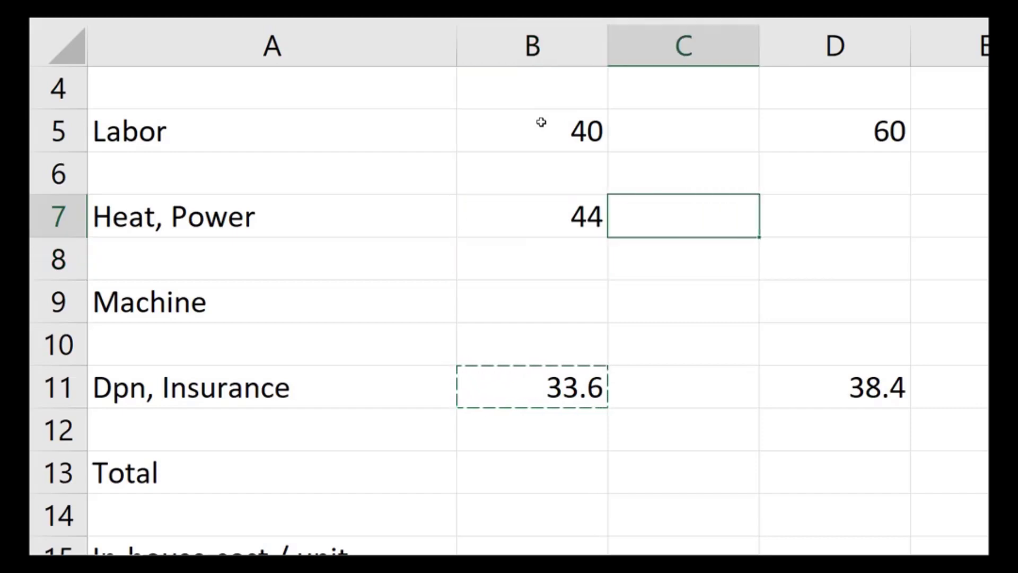
pyautogui.press('Right')
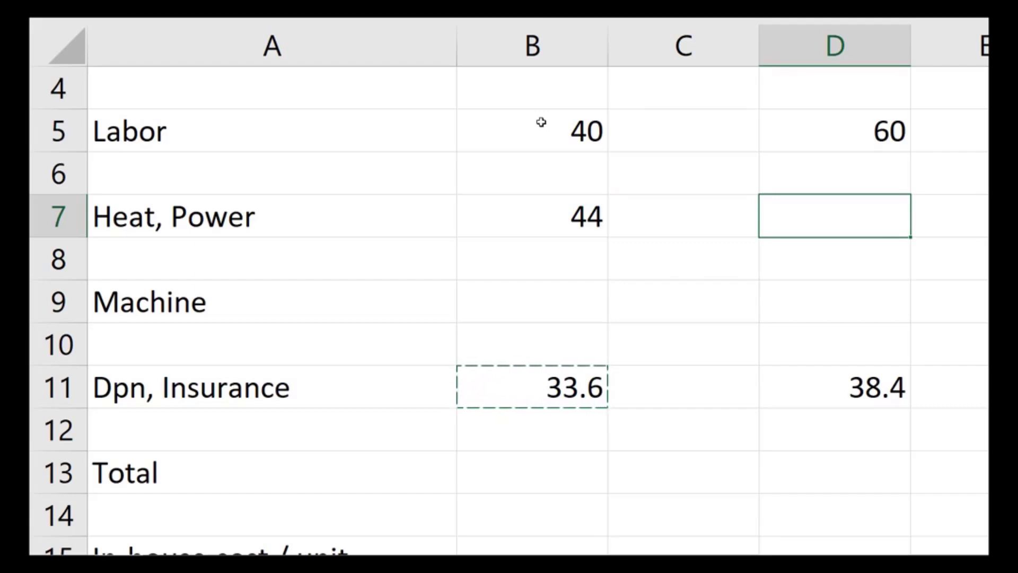
pyautogui.press('Left')
pyautogui.press('Left')
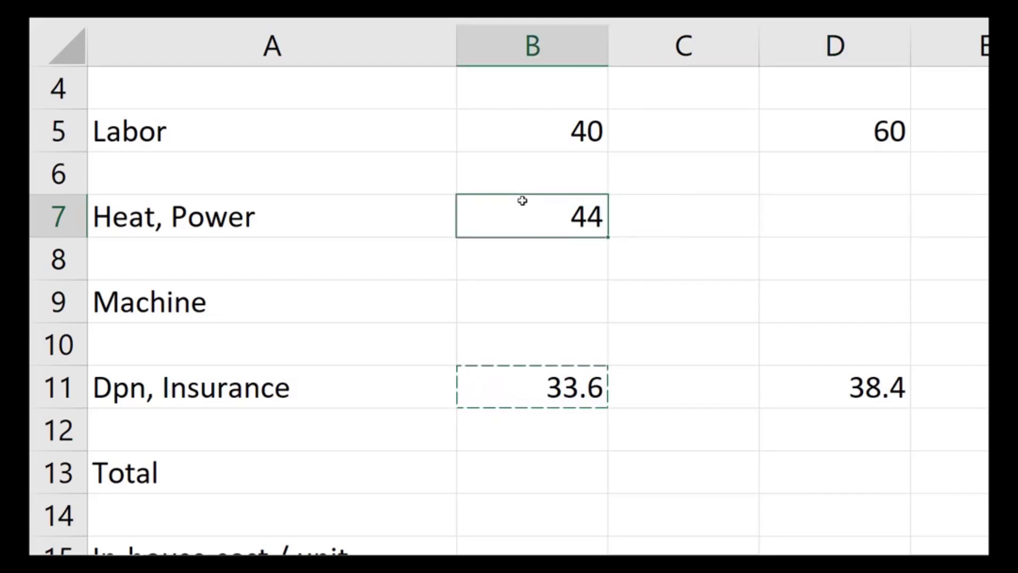
pyautogui.hotkey('ctrl', 'c')
pyautogui.click(816, 221)
pyautogui.hotkey('ctrl', 'v')
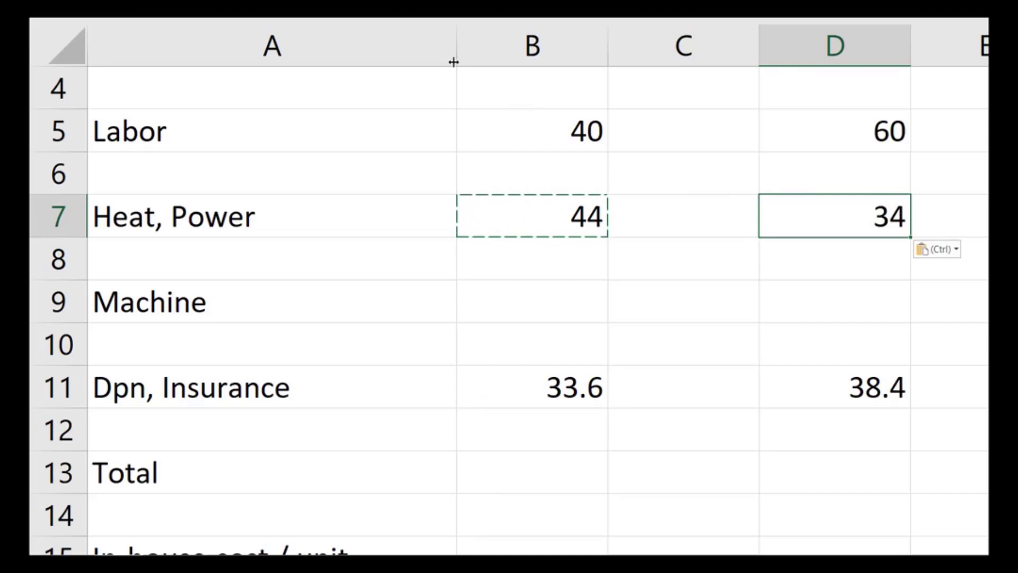
pyautogui.click(250, 7)
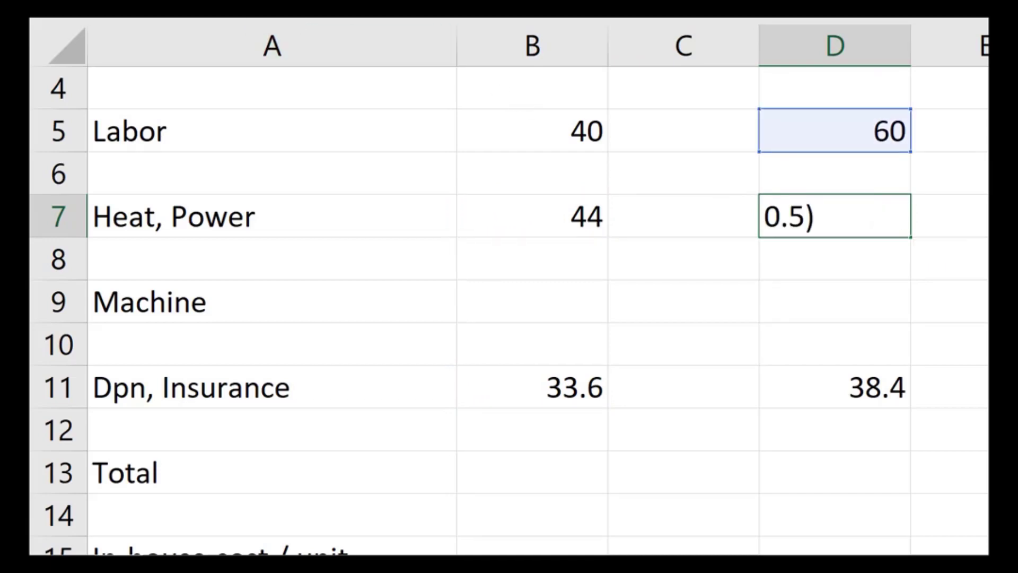
pyautogui.press('BackSpace')
pyautogui.press('BackSpace')
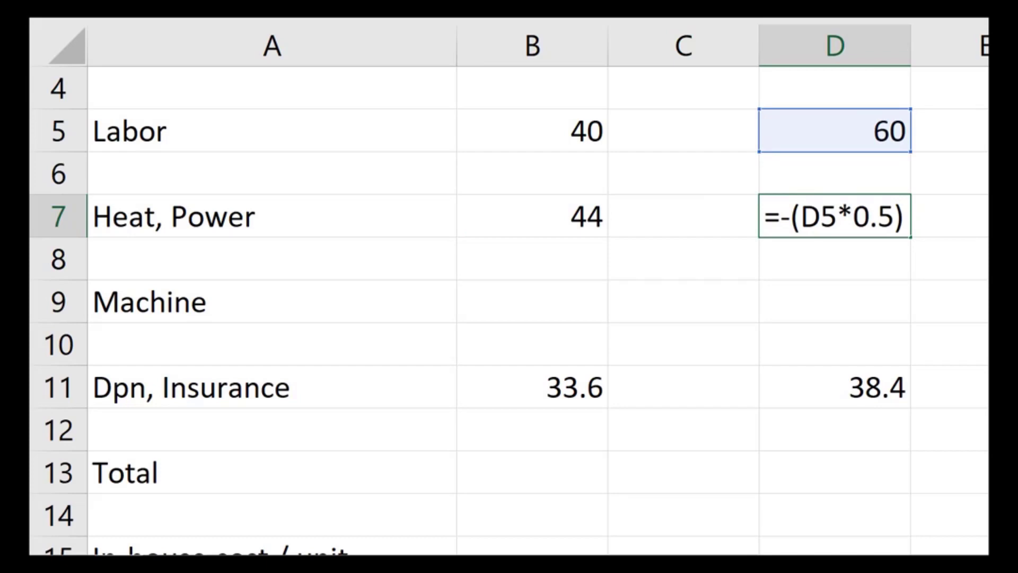
pyautogui.write('88')
pyautogui.press('Return')
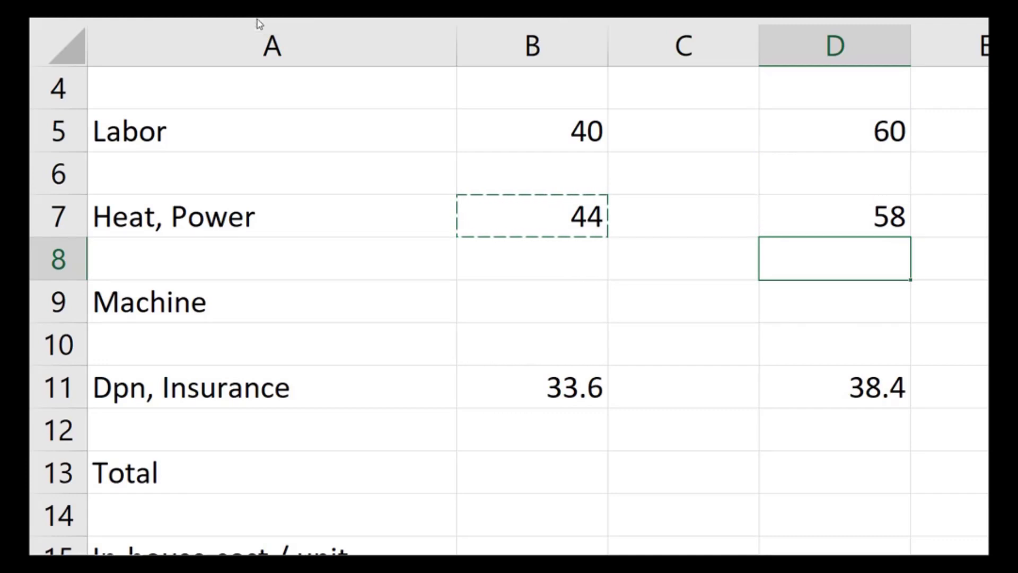
# Center-align row 2, which holds the Keypads and Screens headings.
pyautogui.scroll(1, 257, 21)
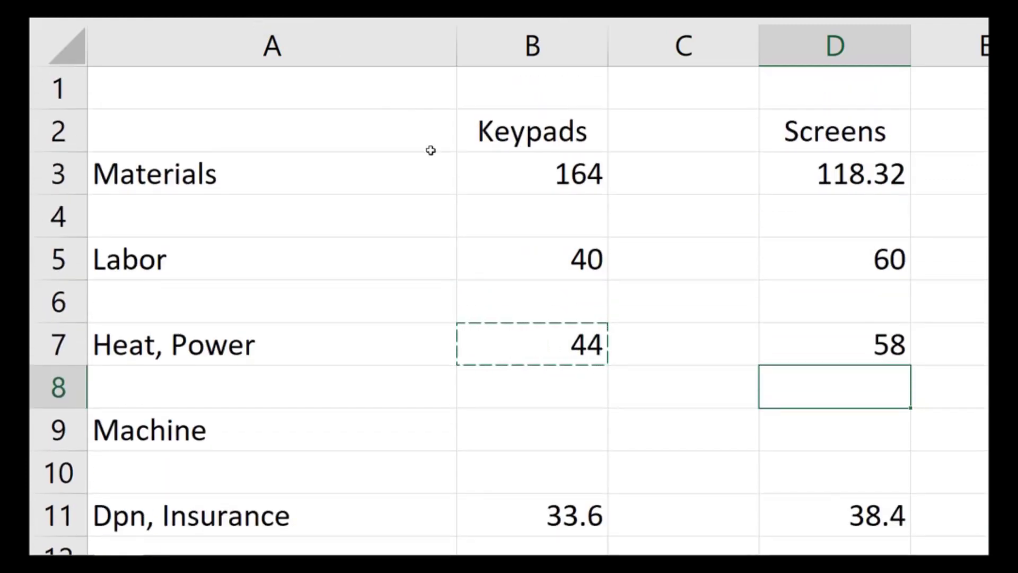
pyautogui.click(44, 138)
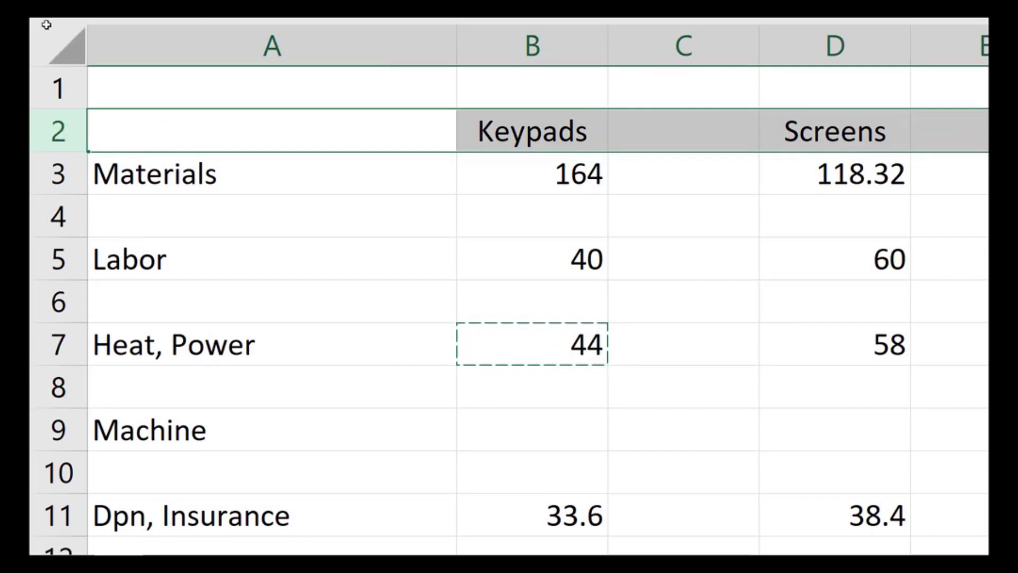
pyautogui.click(91, 18)
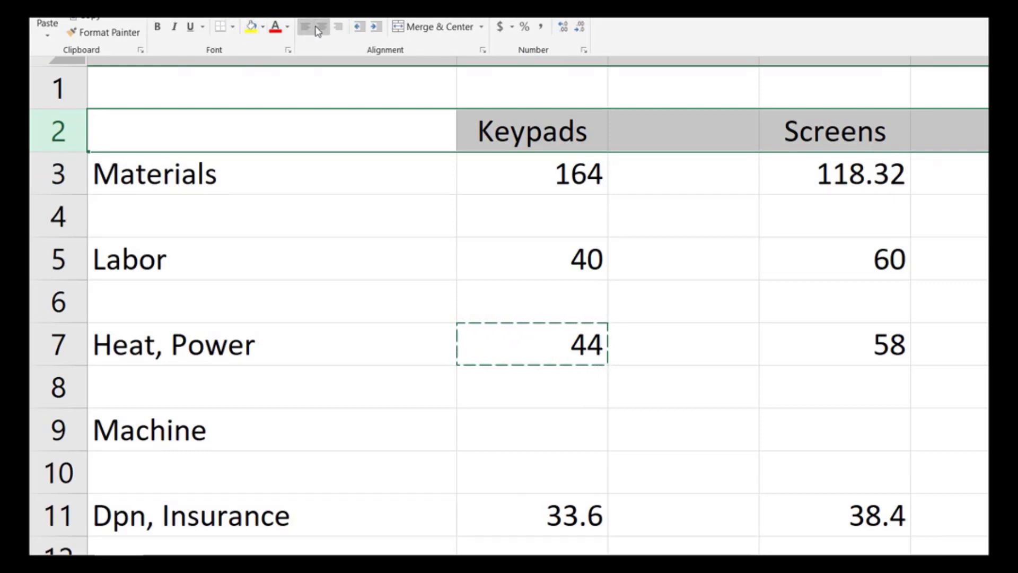
pyautogui.click(322, 26)
pyautogui.click(322, 26)
pyautogui.click(550, 291)
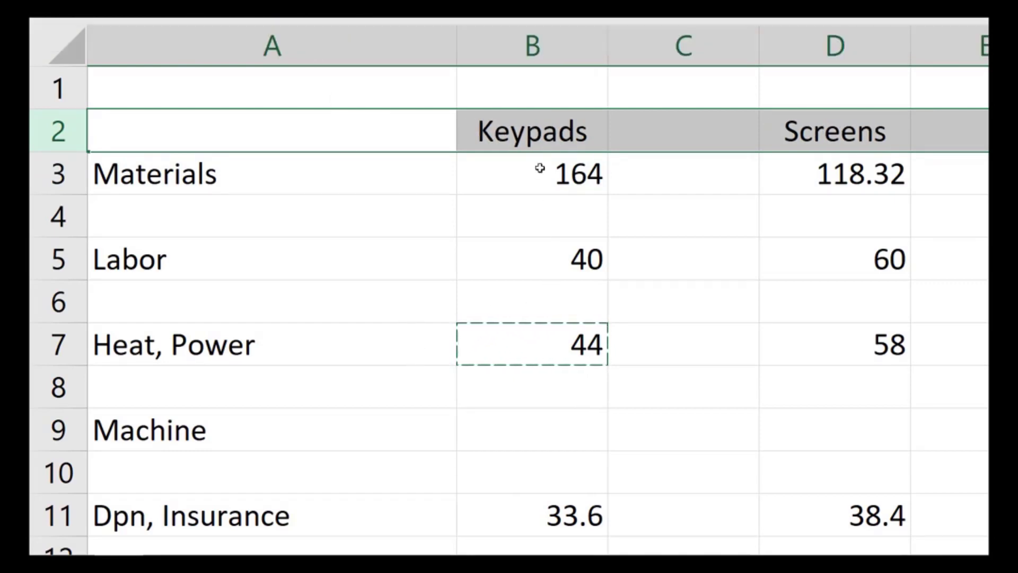
# Apply the comma number style with two decimals to the cost cells B3:D13.
pyautogui.moveTo(538, 167); pyautogui.dragTo(825, 431)
pyautogui.click(105, 6)
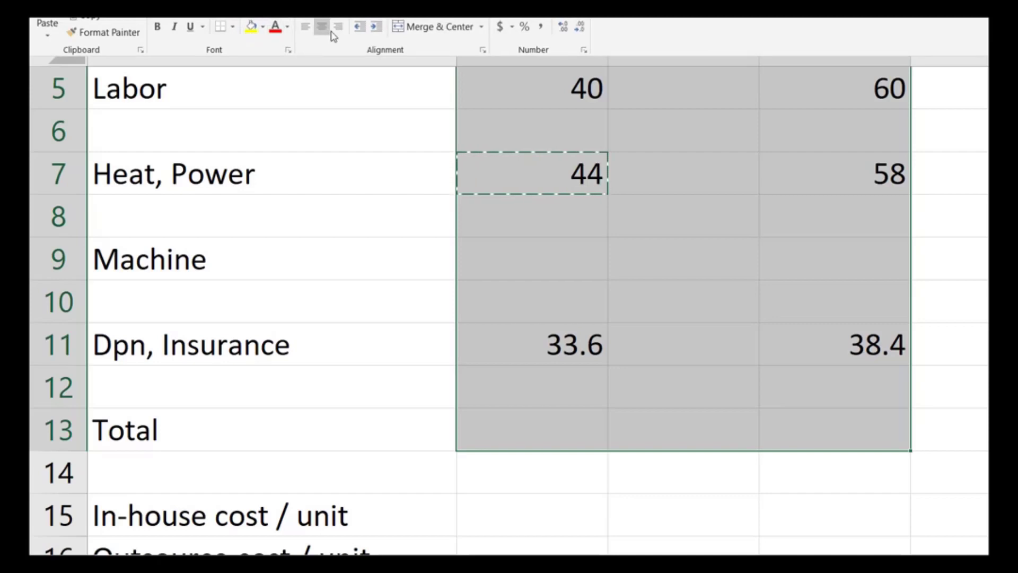
pyautogui.click(540, 26)
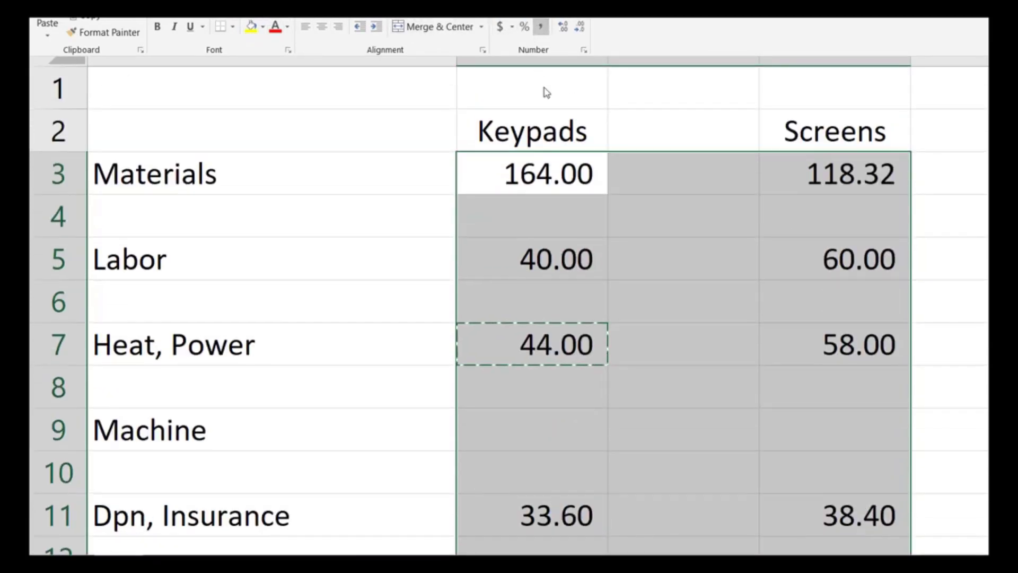
pyautogui.click(359, 127)
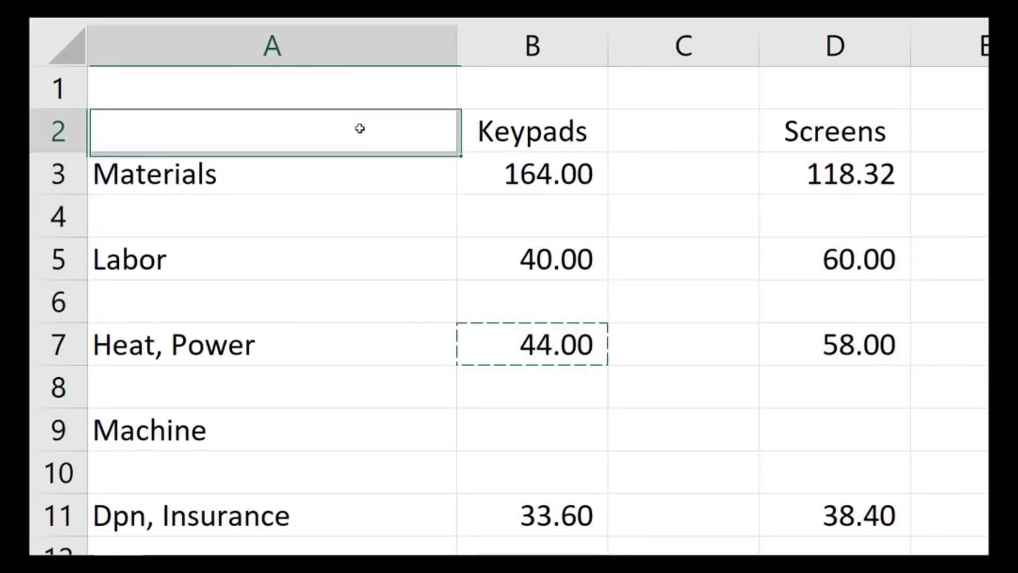
# Enter the Total formula =sum(B3:B11) for Keypads in cell B13.
pyautogui.scroll(-12, 509, 286)
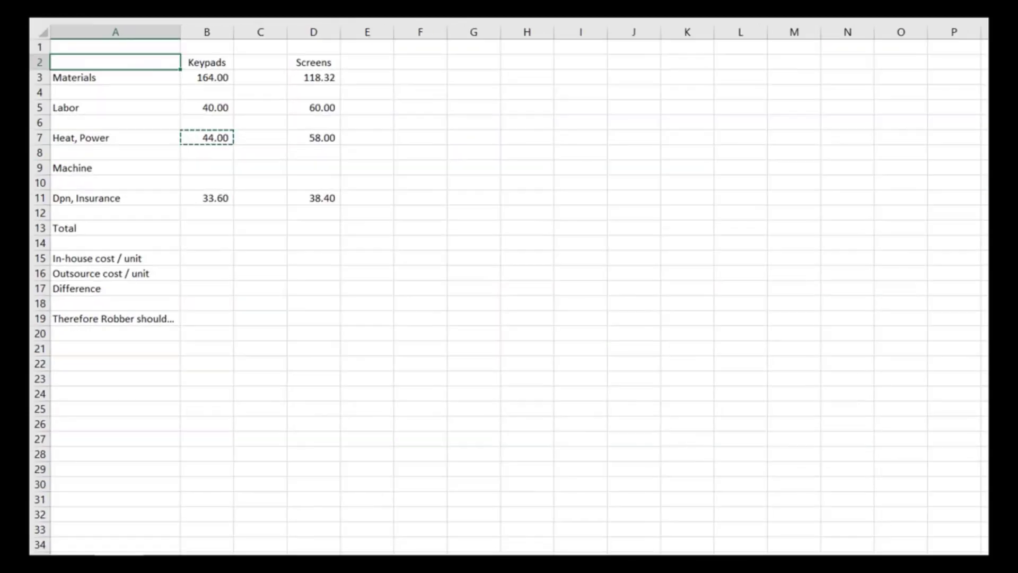
pyautogui.moveTo(121, 48); pyautogui.dragTo(307, 232)
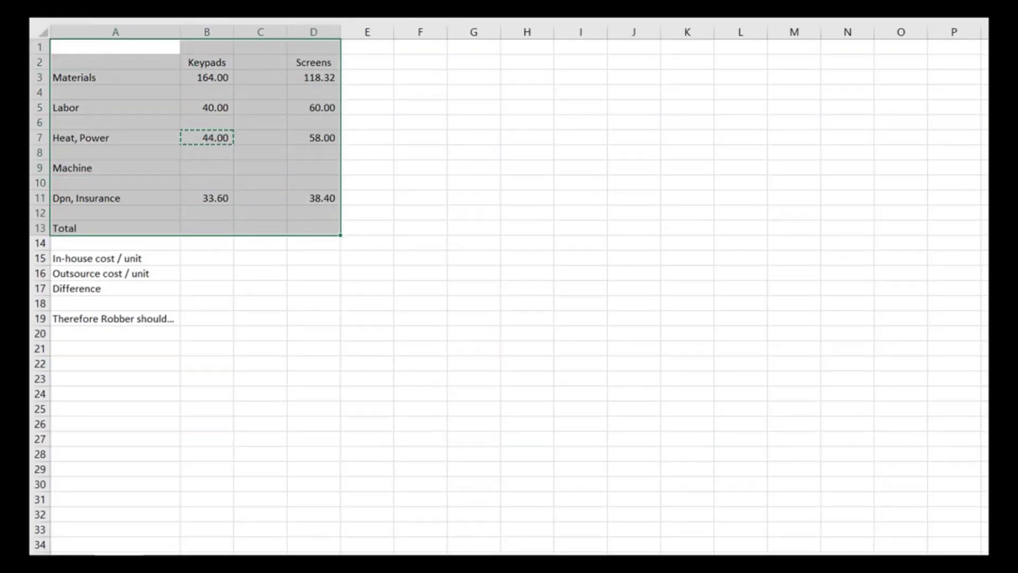
pyautogui.scroll(10, 408, 298)
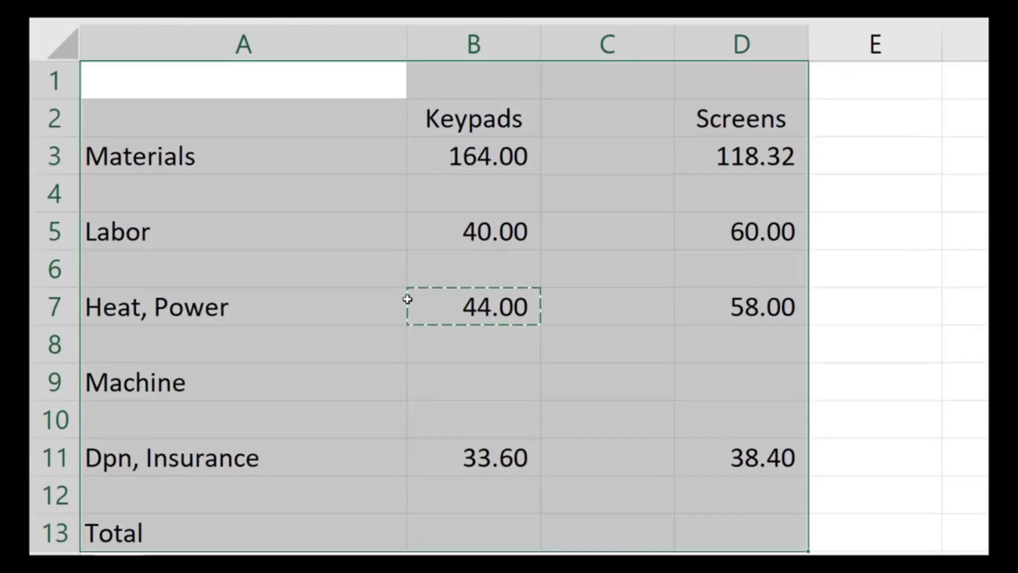
pyautogui.scroll(-1, 410, 297)
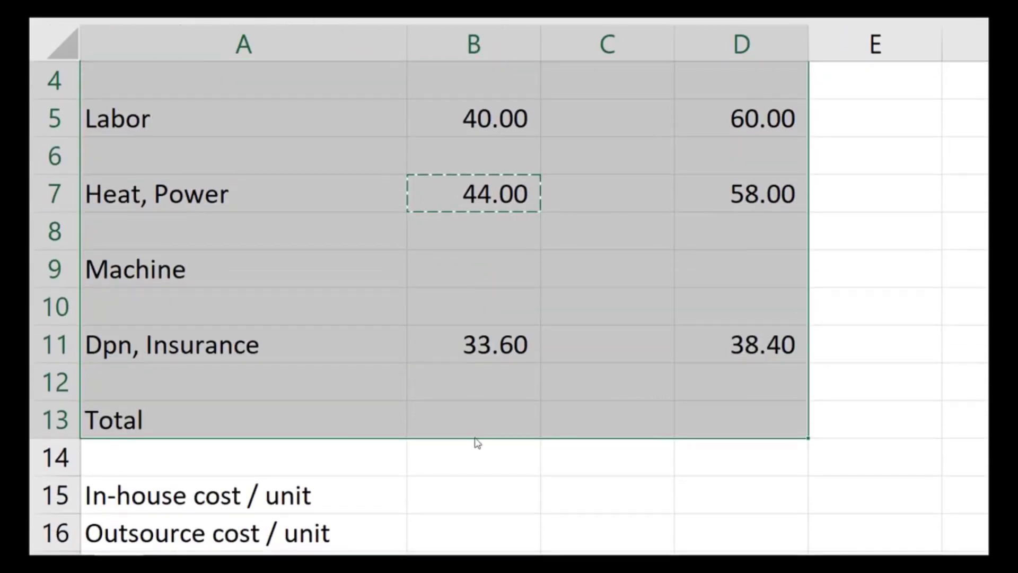
pyautogui.click(474, 422)
pyautogui.write('=sum(')
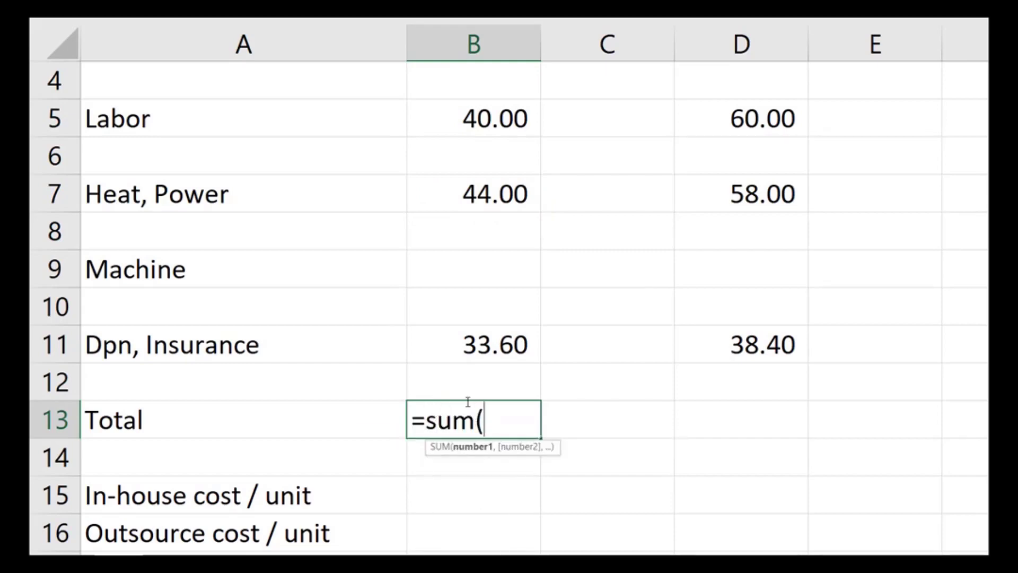
pyautogui.scroll(1, 466, 401)
pyautogui.moveTo(438, 155); pyautogui.dragTo(464, 448)
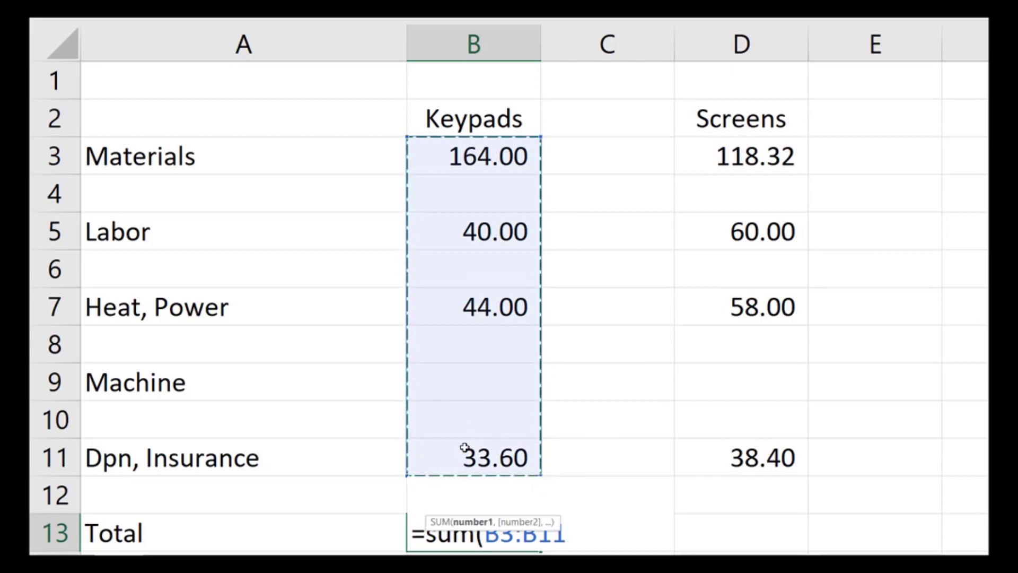
pyautogui.write(')')
pyautogui.press('Return')
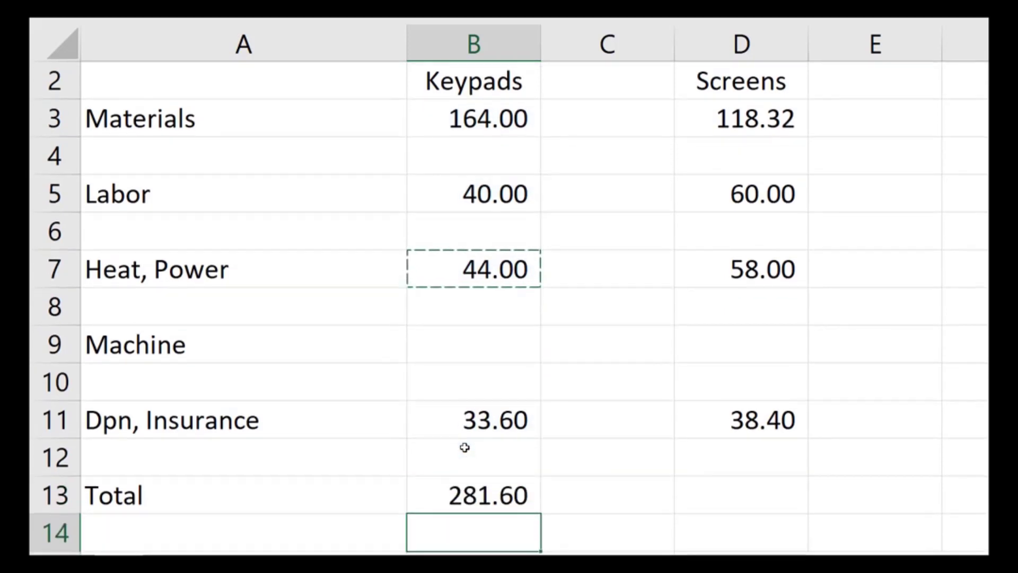
# Copy the Keypads Total formula to Screens in cell D13.
pyautogui.click(480, 492)
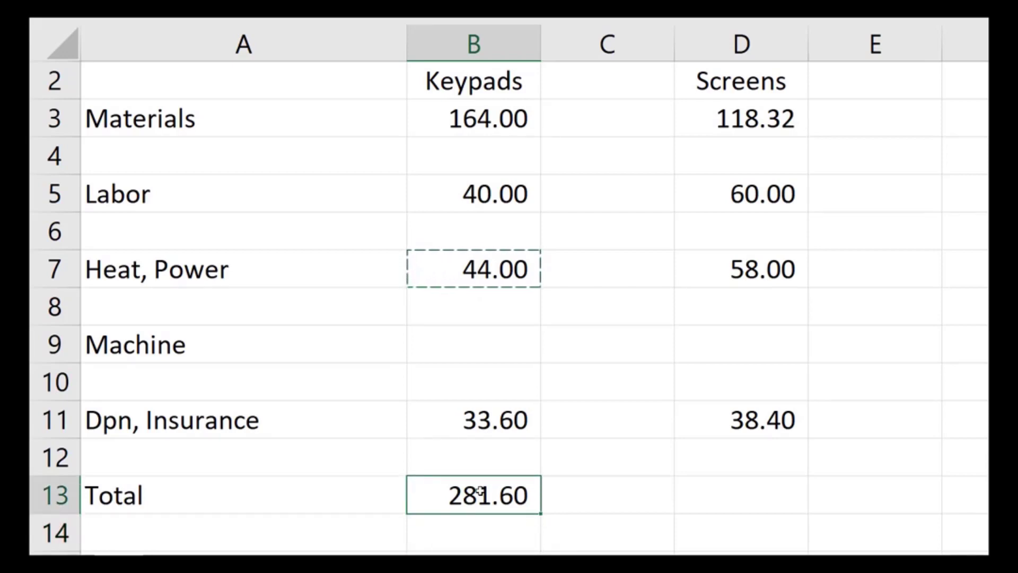
pyautogui.hotkey('ctrl', 'c')
pyautogui.click(753, 492)
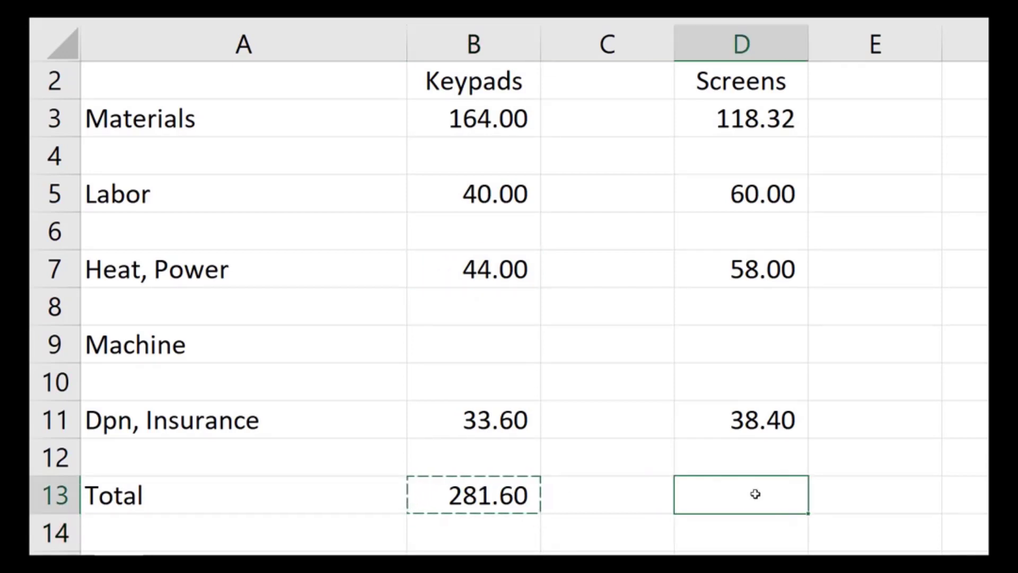
pyautogui.hotkey('ctrl', 'v')
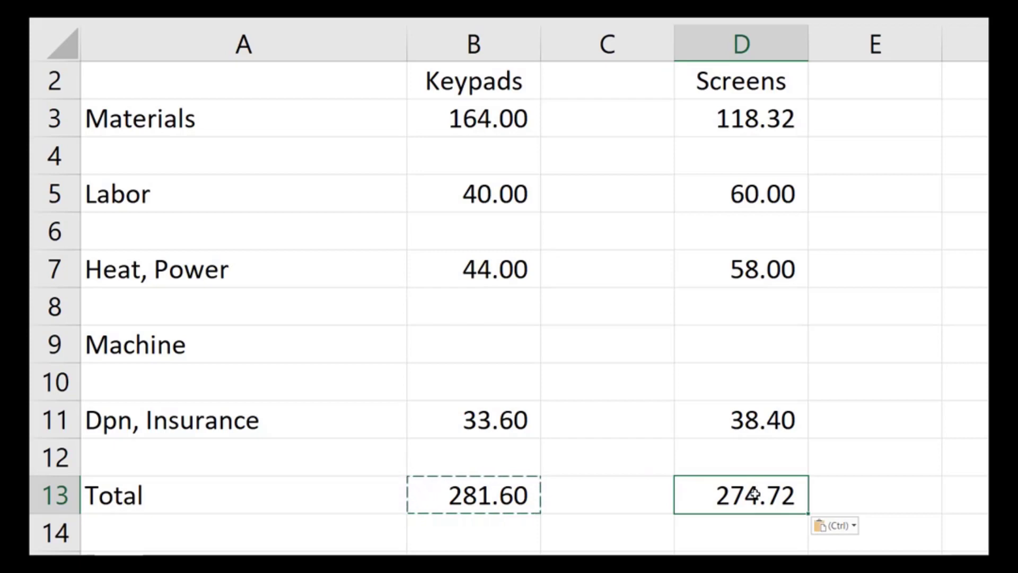
# Enter the in-house cost per unit formula =B13/80 for Keypads in cell B15.
pyautogui.press('Down')
pyautogui.press('Down')
pyautogui.press('Down')
pyautogui.press('Down')
pyautogui.press('Down')
pyautogui.press('Down')
pyautogui.press('Down')
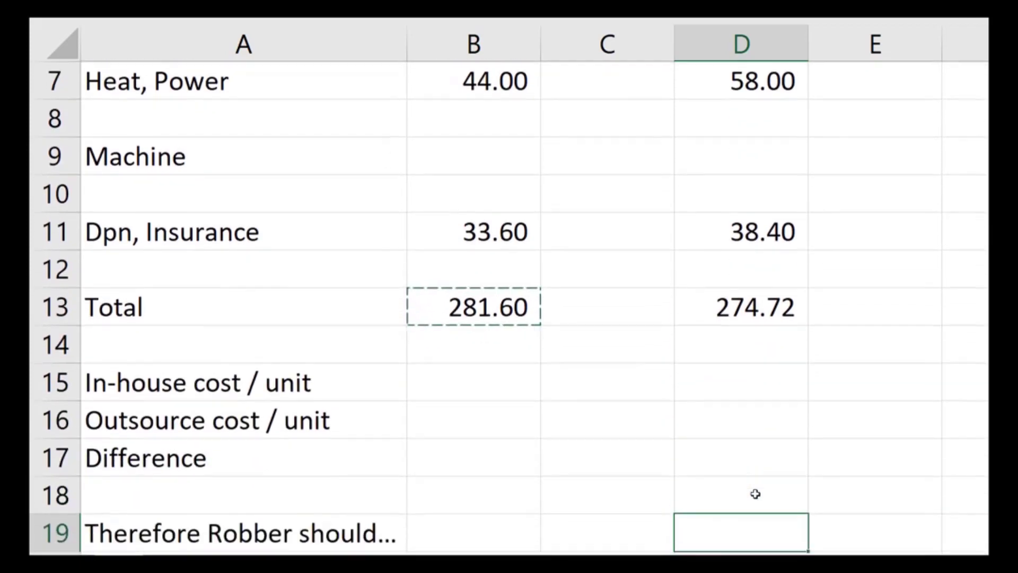
pyautogui.press('Left')
pyautogui.press('Left')
pyautogui.press('Left')
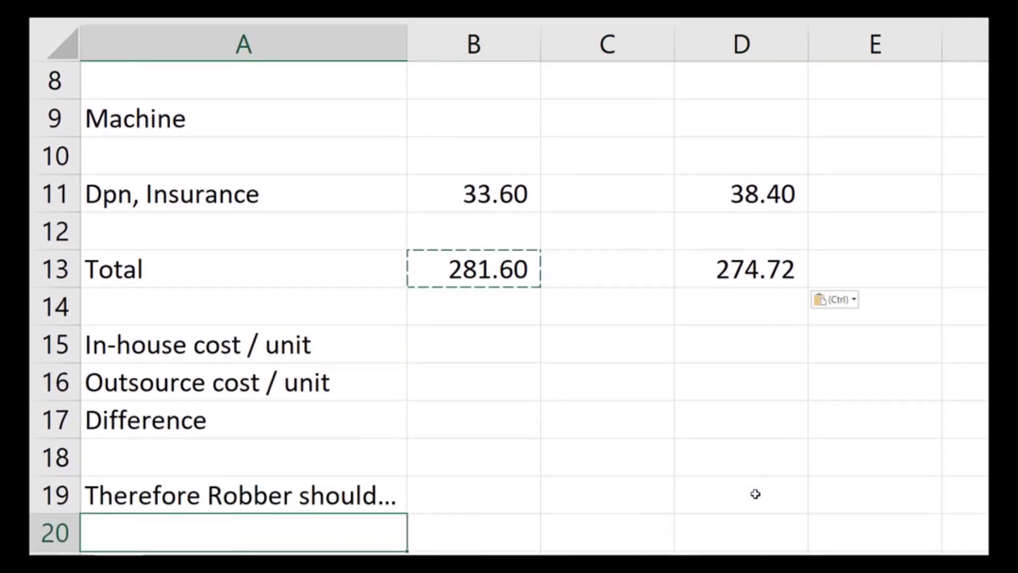
pyautogui.press('Up')
pyautogui.press('Up')
pyautogui.press('Up')
pyautogui.press('Up')
pyautogui.press('Up')
pyautogui.press('Right')
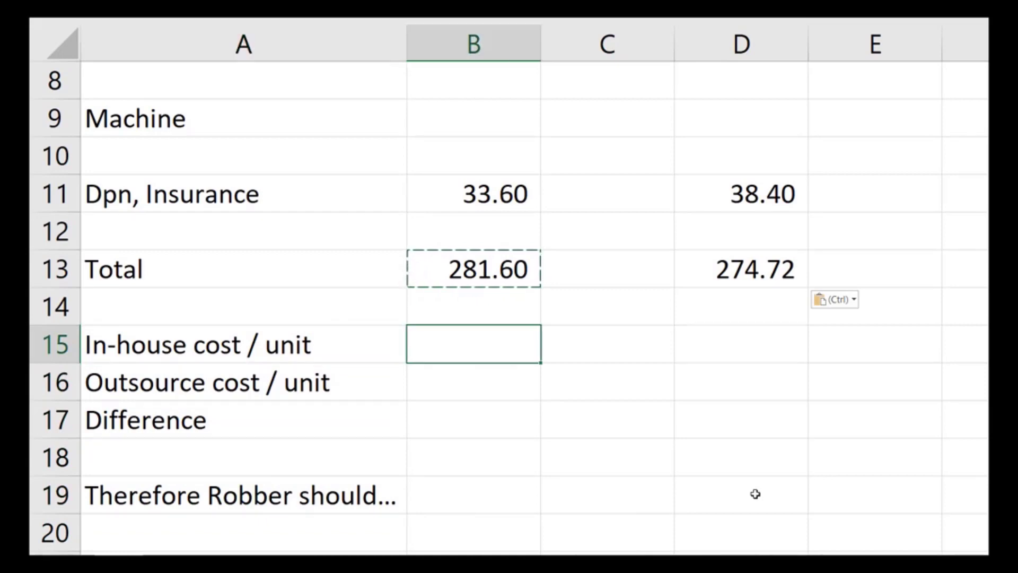
pyautogui.write('=')
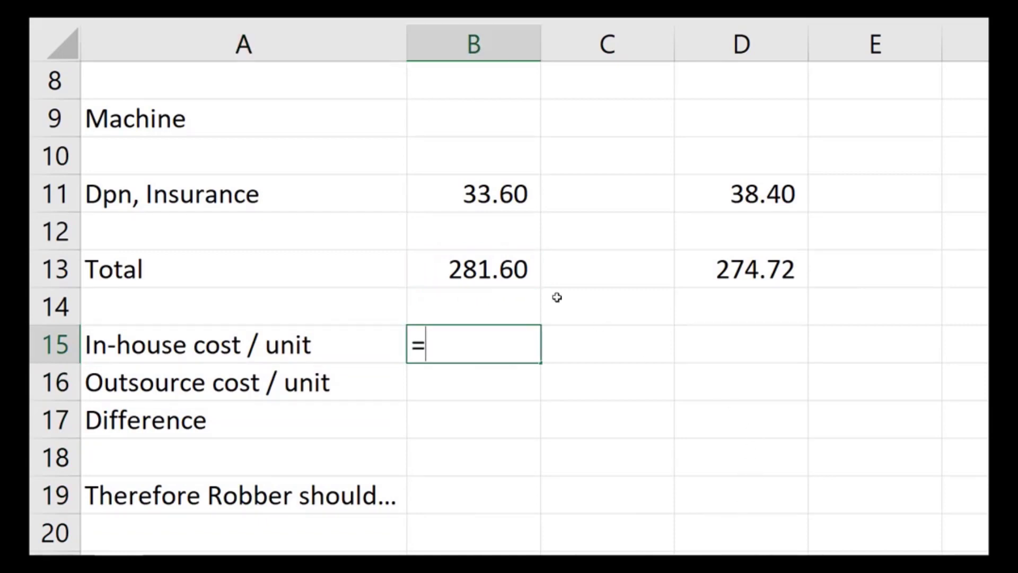
pyautogui.click(495, 252)
pyautogui.write('/')
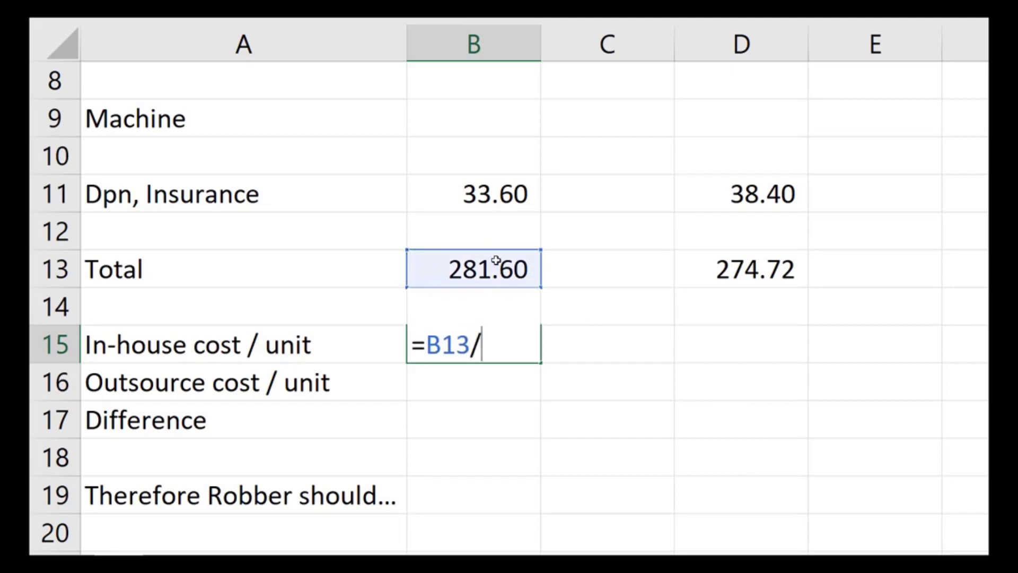
pyautogui.write('80')
pyautogui.press('Return')
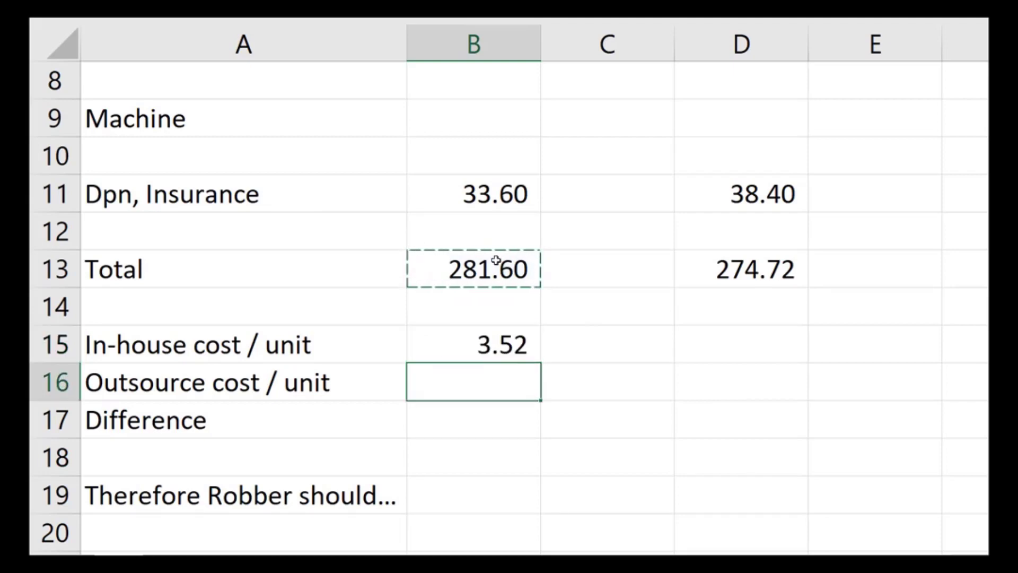
# Copy the Keypads in-house cost per unit formula to Screens in cell D15.
pyautogui.click(482, 334)
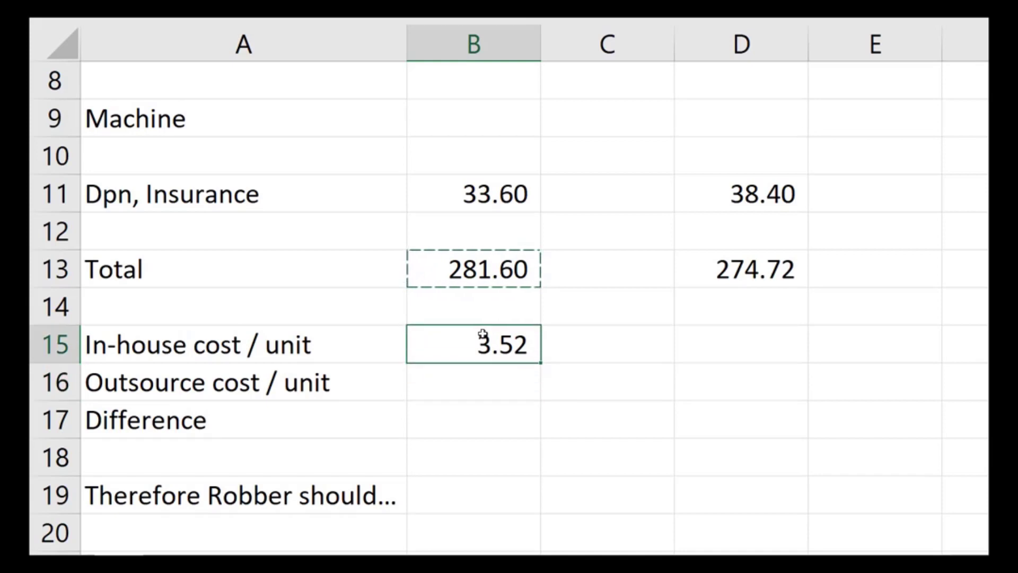
pyautogui.hotkey('ctrl', 'c')
pyautogui.click(736, 333)
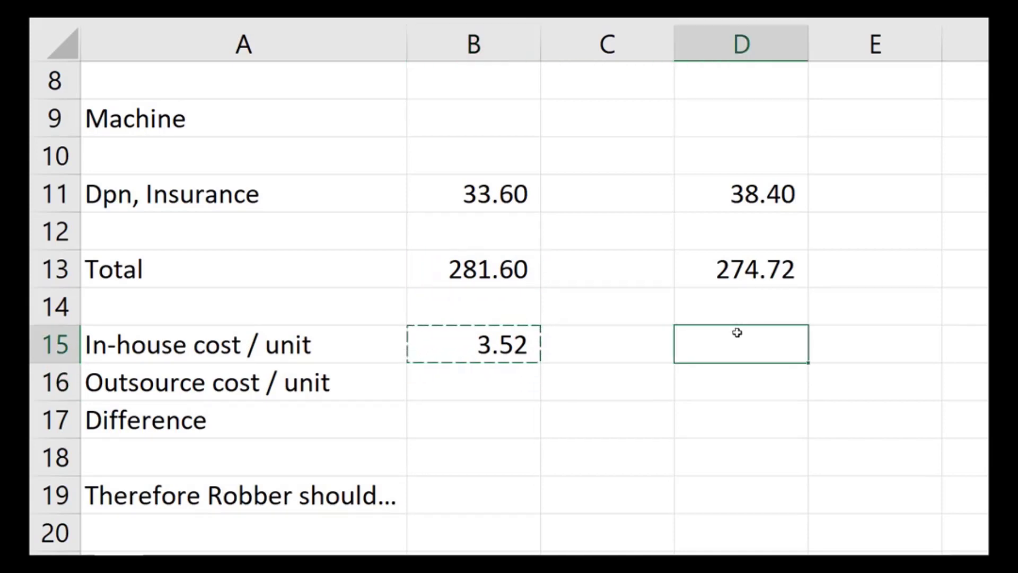
pyautogui.hotkey('ctrl', 'v')
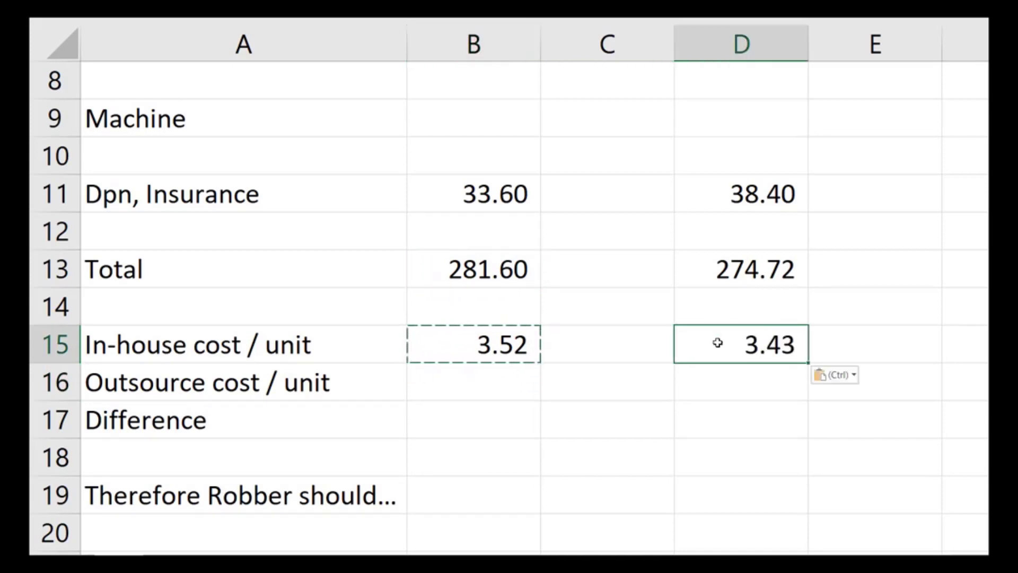
# Enter the outsource cost per unit as 4.1 for Keypads in B16 and 4.30 for Screens in D16.
pyautogui.click(501, 388)
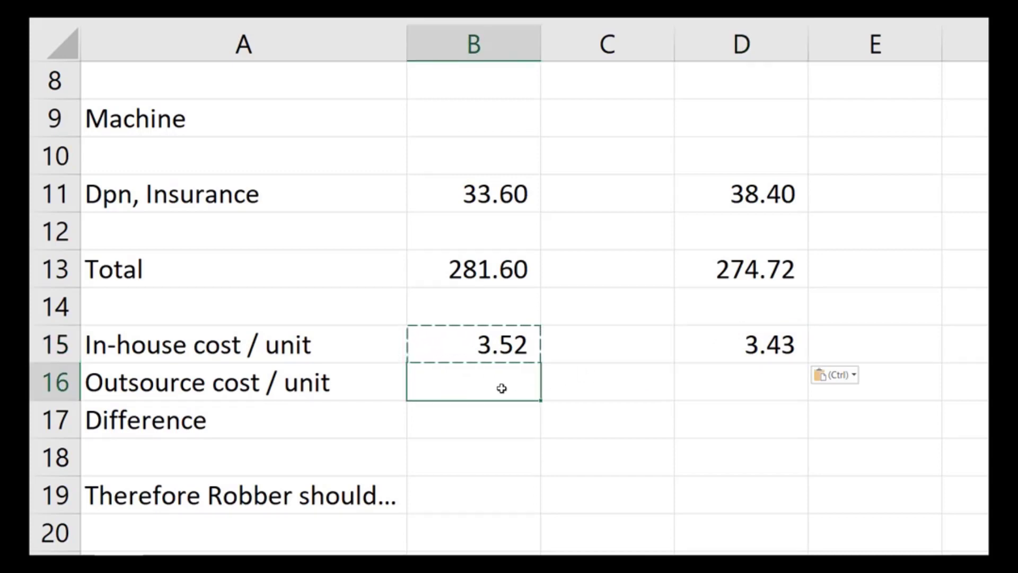
pyautogui.write('4.1')
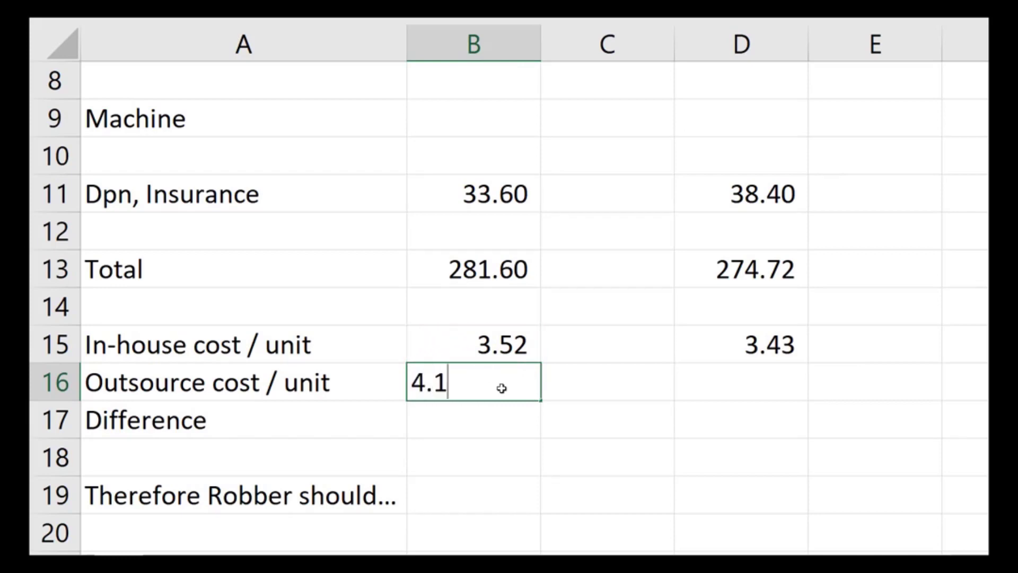
pyautogui.press('Tab')
pyautogui.press('Tab')
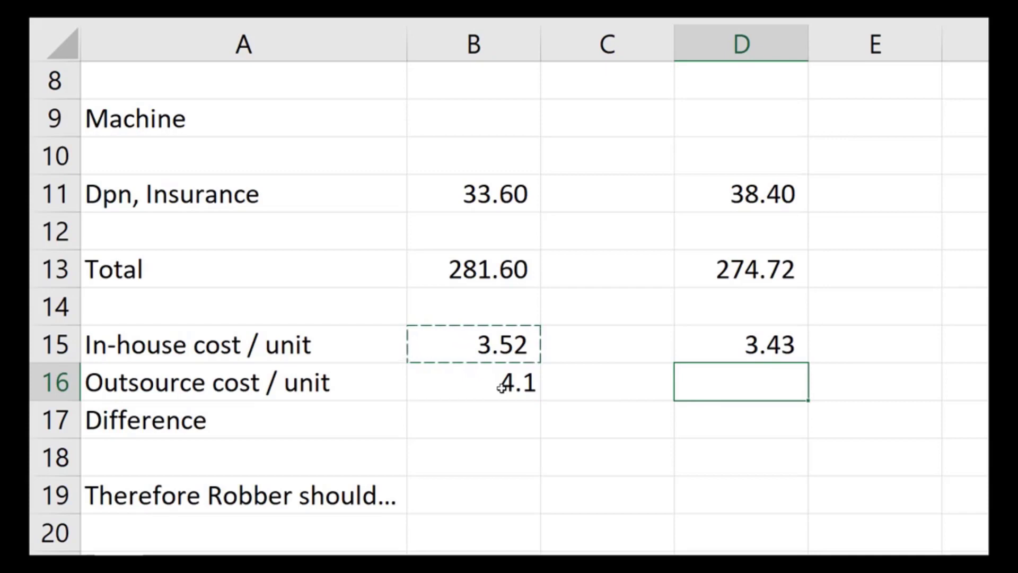
pyautogui.write('4.30')
pyautogui.press('Return')
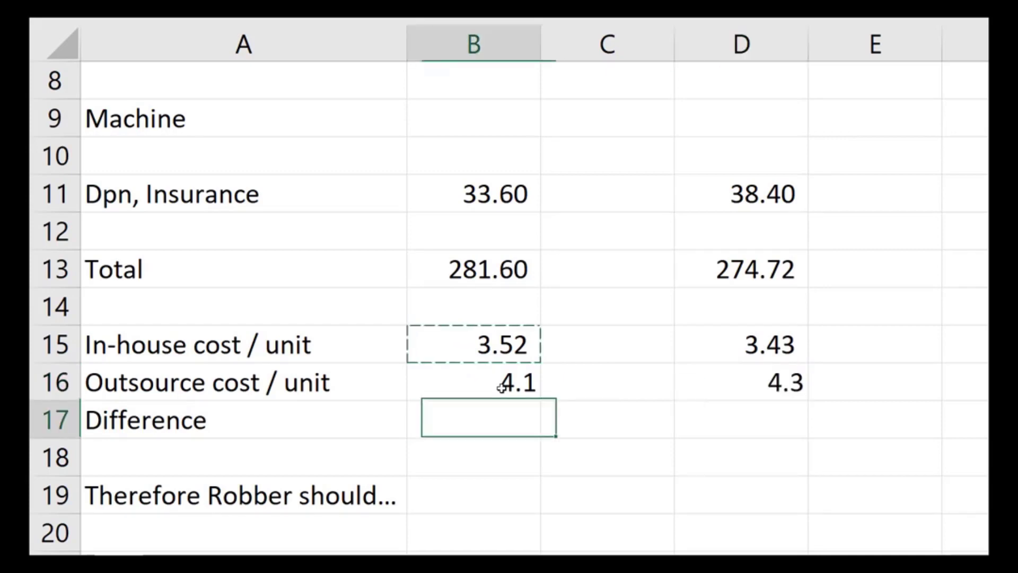
# Enter the Difference formula =B16-B15 for Keypads in cell B17.
pyautogui.write('=')
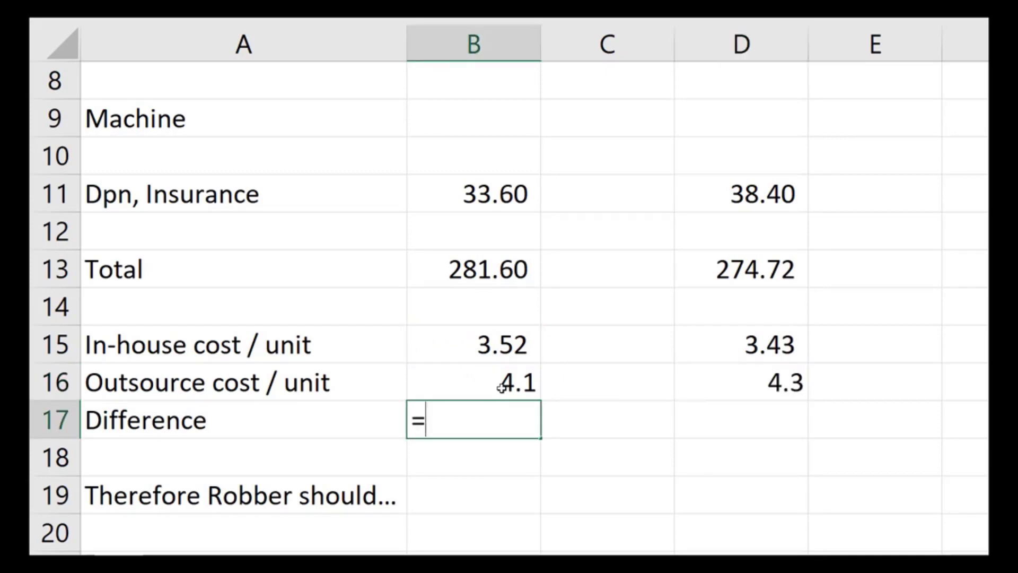
pyautogui.click(501, 387)
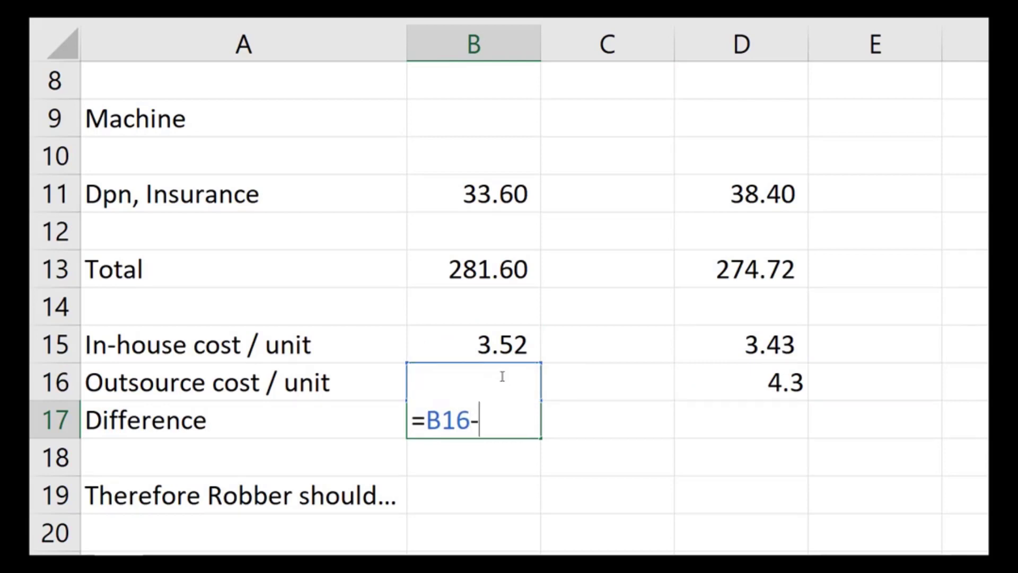
pyautogui.write('-')
pyautogui.click(501, 351)
pyautogui.press('Return')
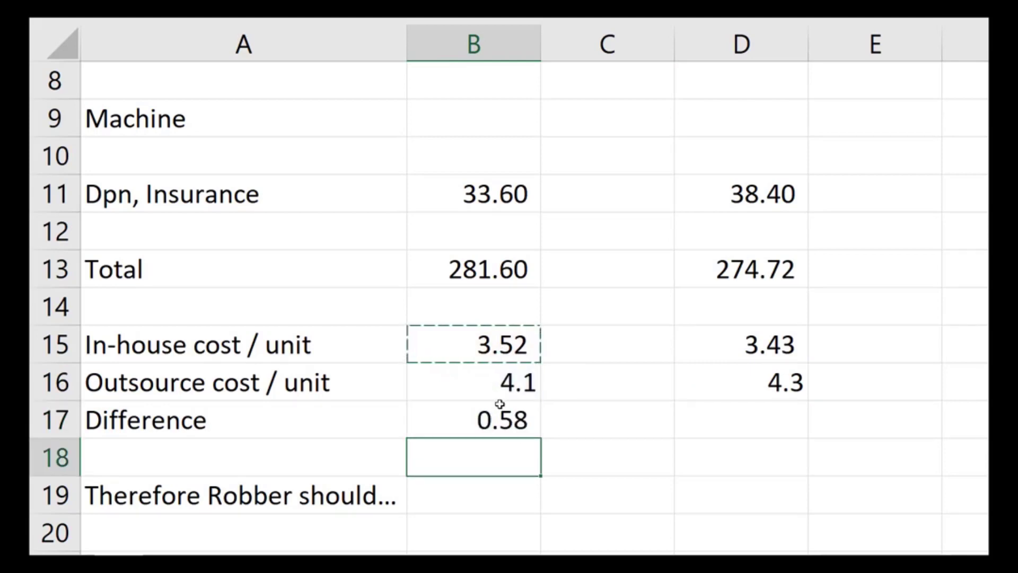
# Copy the Keypads Difference formula to Screens in cell D17.
pyautogui.click(496, 411)
pyautogui.hotkey('ctrl', 'c')
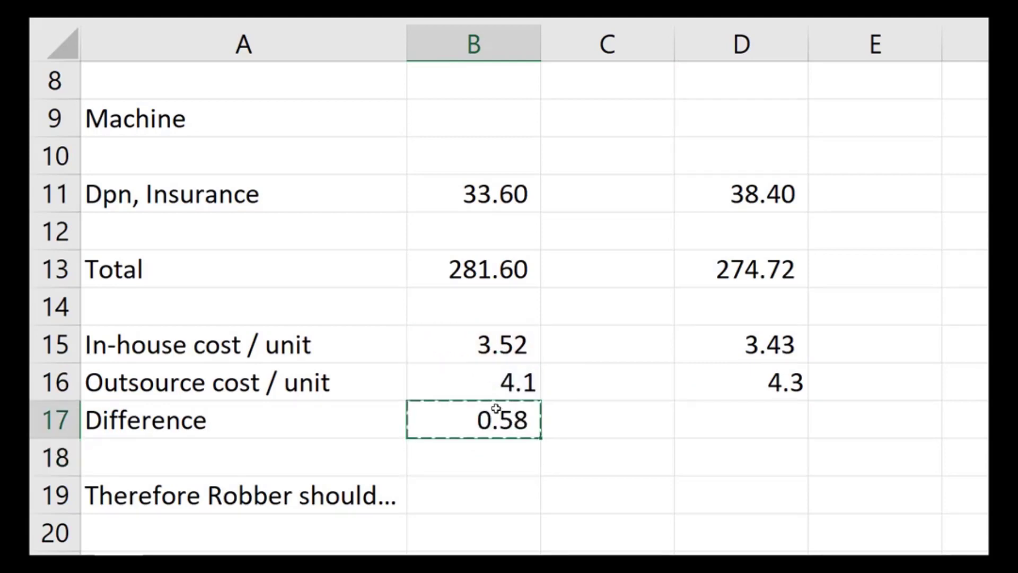
pyautogui.click(720, 420)
pyautogui.hotkey('ctrl', 'v')
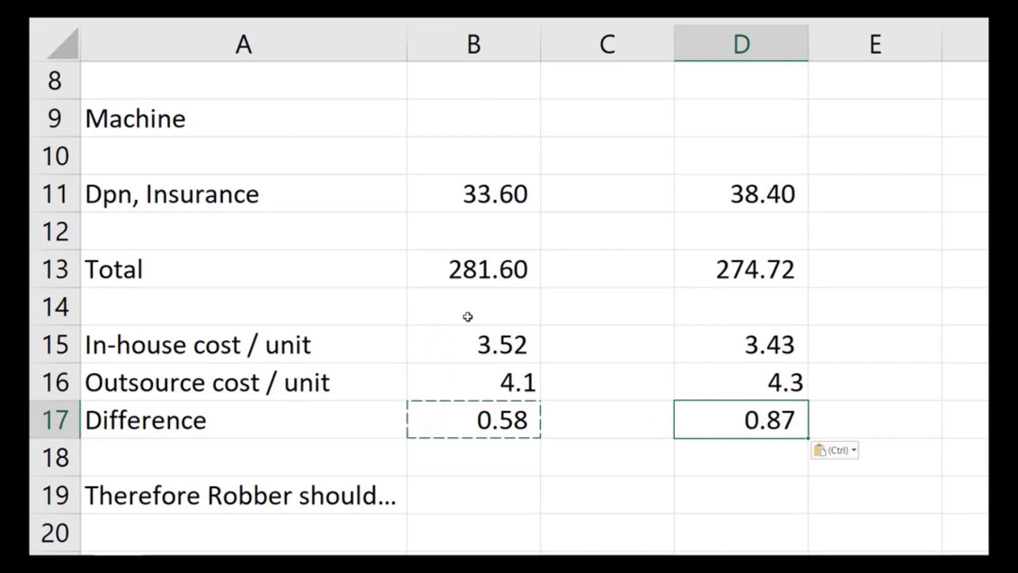
# Apply the comma number style with two decimals to the per-unit cells B14:D17.
pyautogui.moveTo(467, 319); pyautogui.dragTo(711, 422)
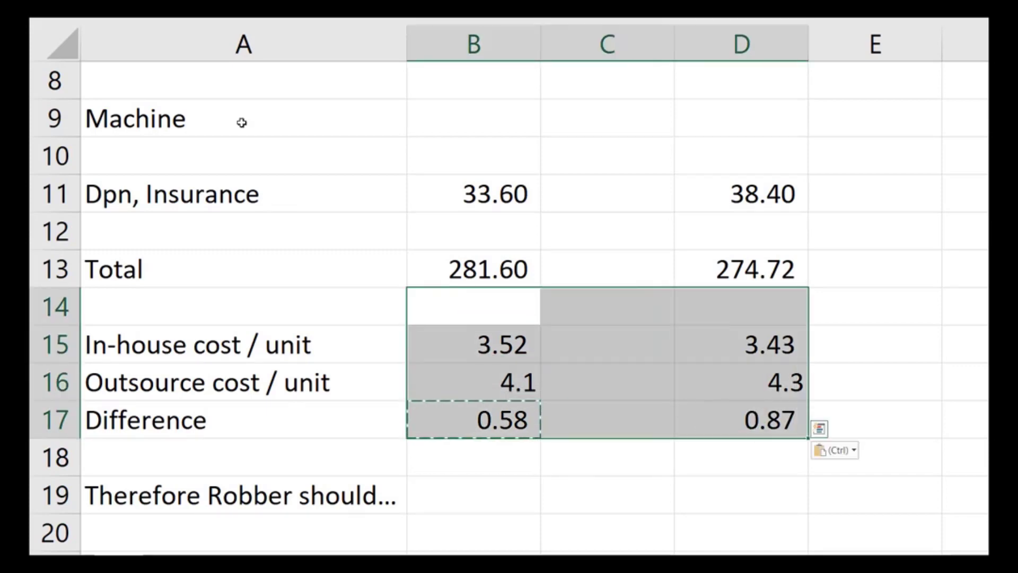
pyautogui.click(85, 19)
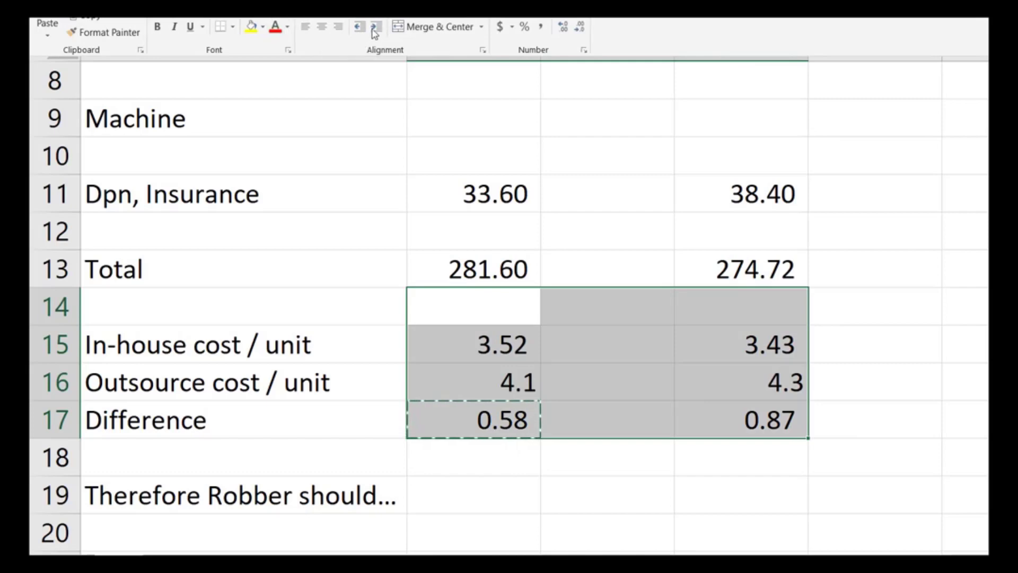
pyautogui.click(541, 27)
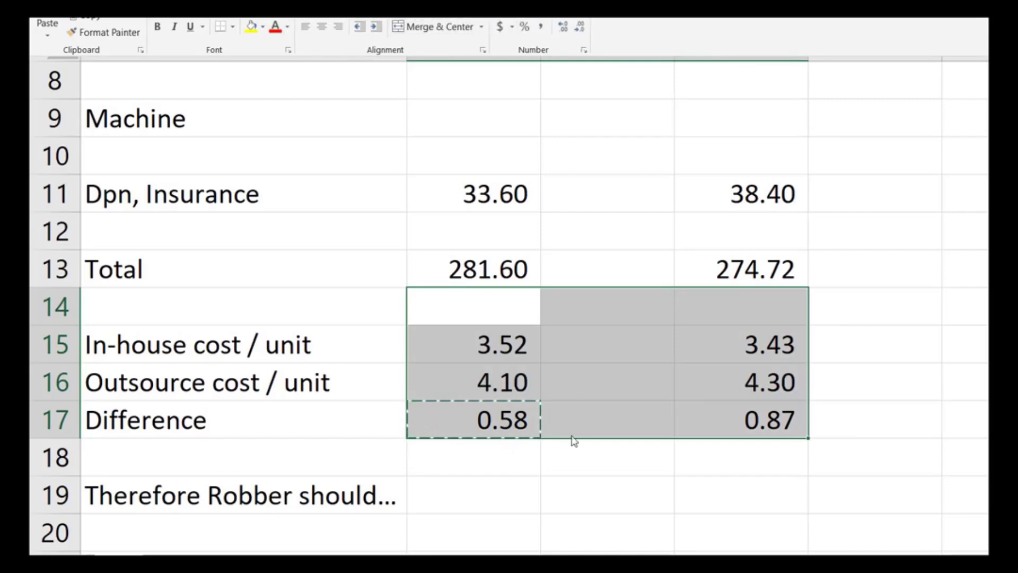
# Complete the conclusion in cell A19 to read "Therefore Robber should make both components in-house.".
pyautogui.click(509, 483)
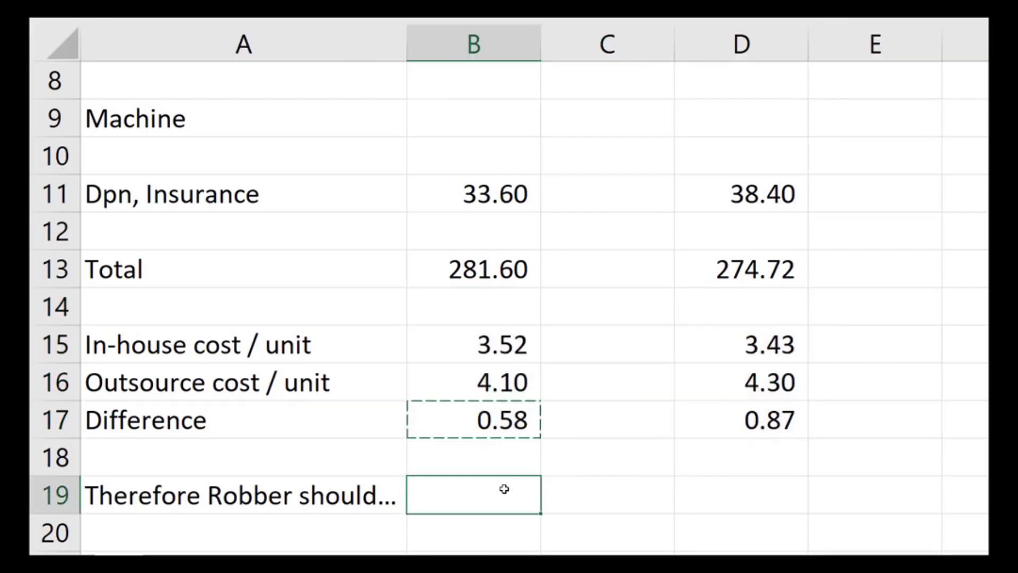
pyautogui.click(333, 492)
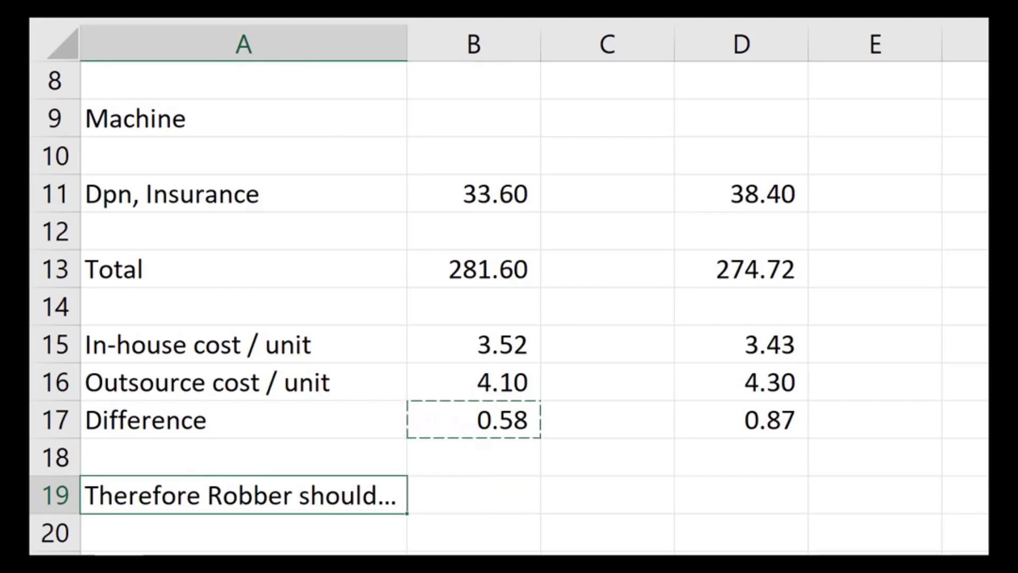
pyautogui.press('BackSpace')
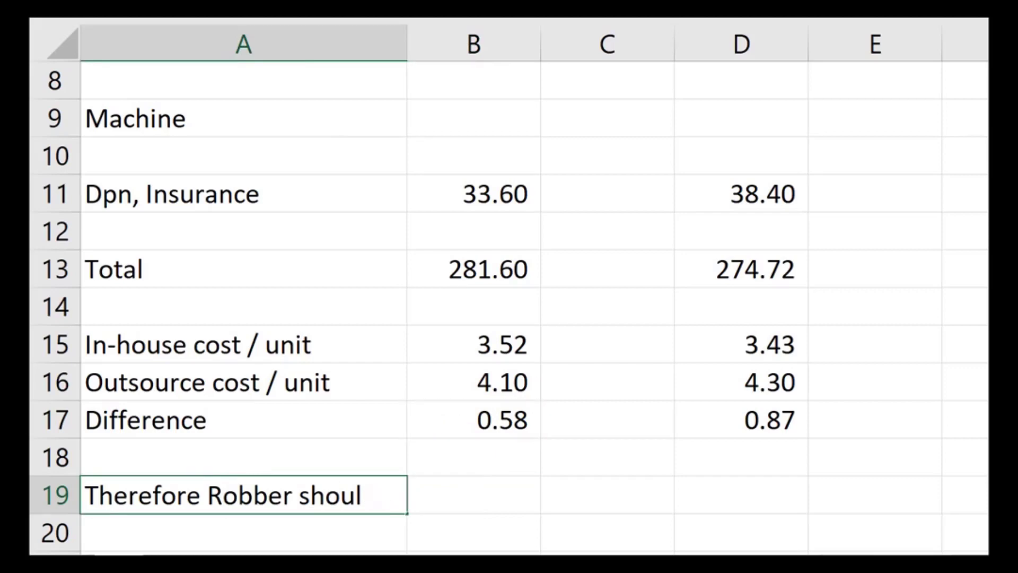
pyautogui.press('Escape')
pyautogui.write('make bo')
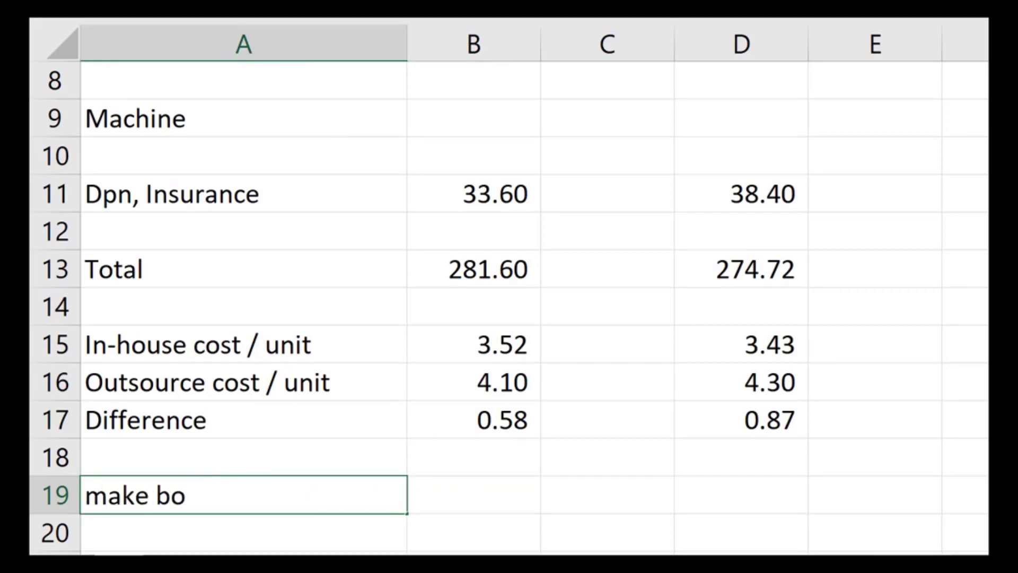
pyautogui.write('th compo')
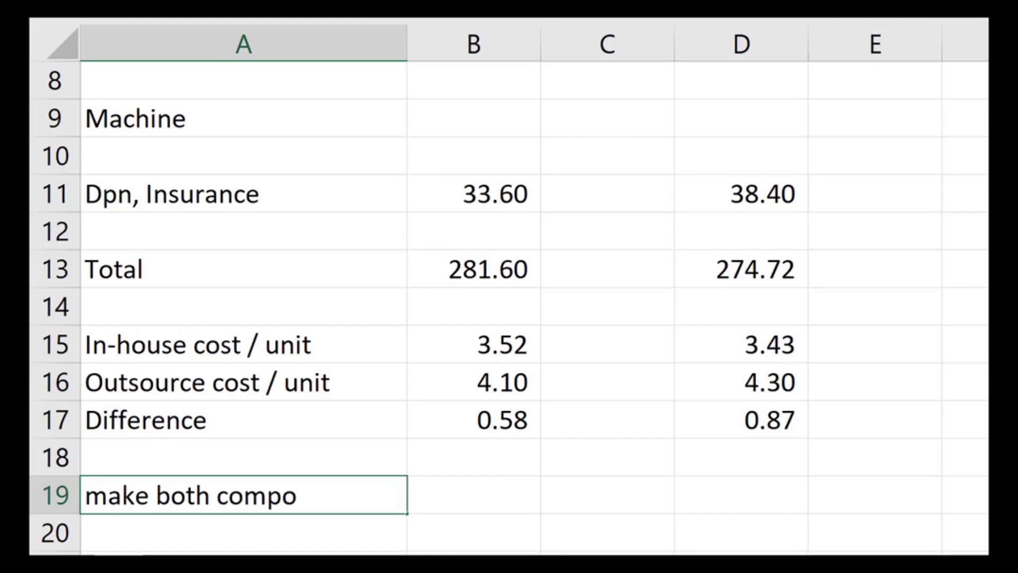
pyautogui.write('nents i')
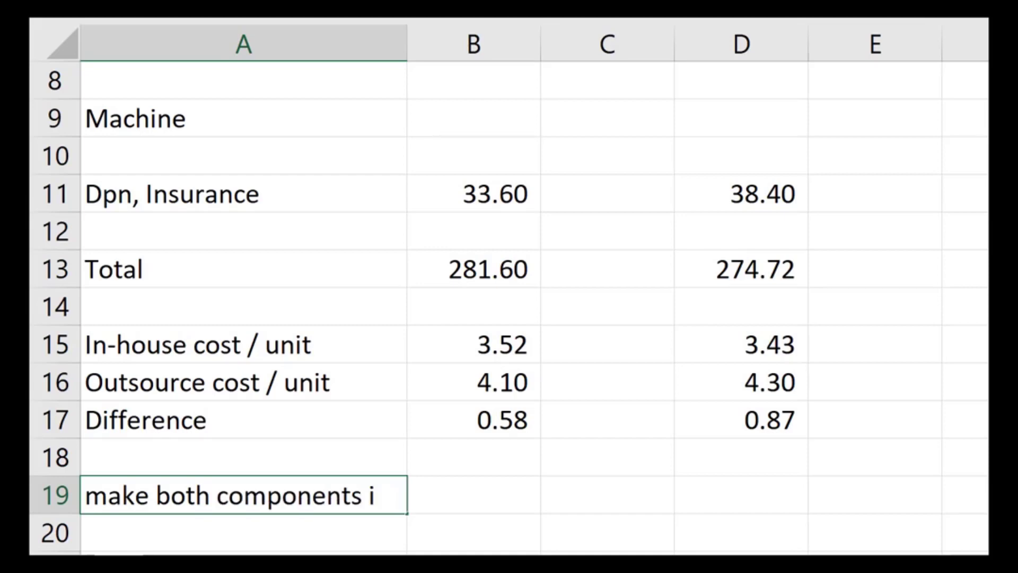
pyautogui.write('n-house')
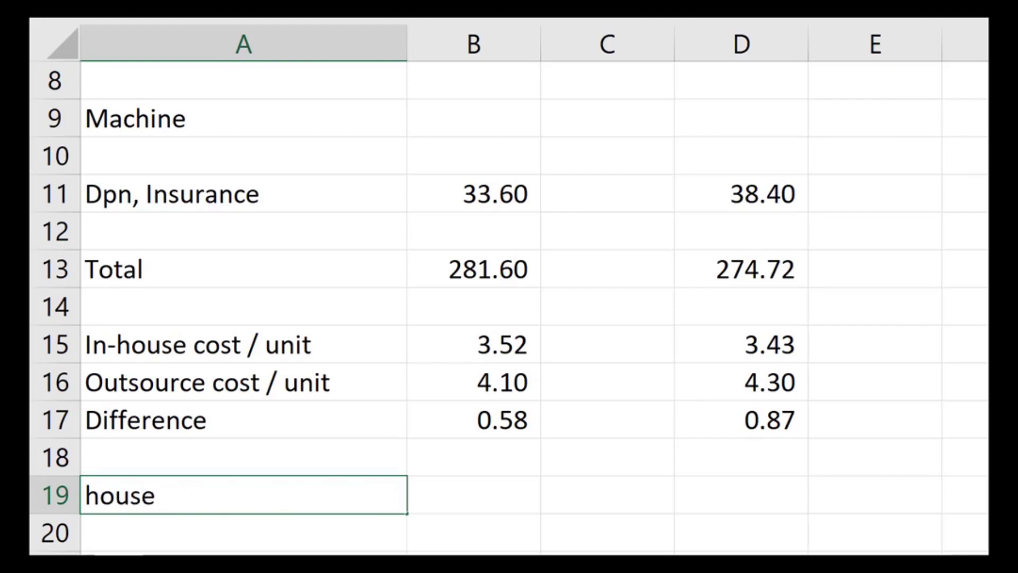
pyautogui.press('Return')
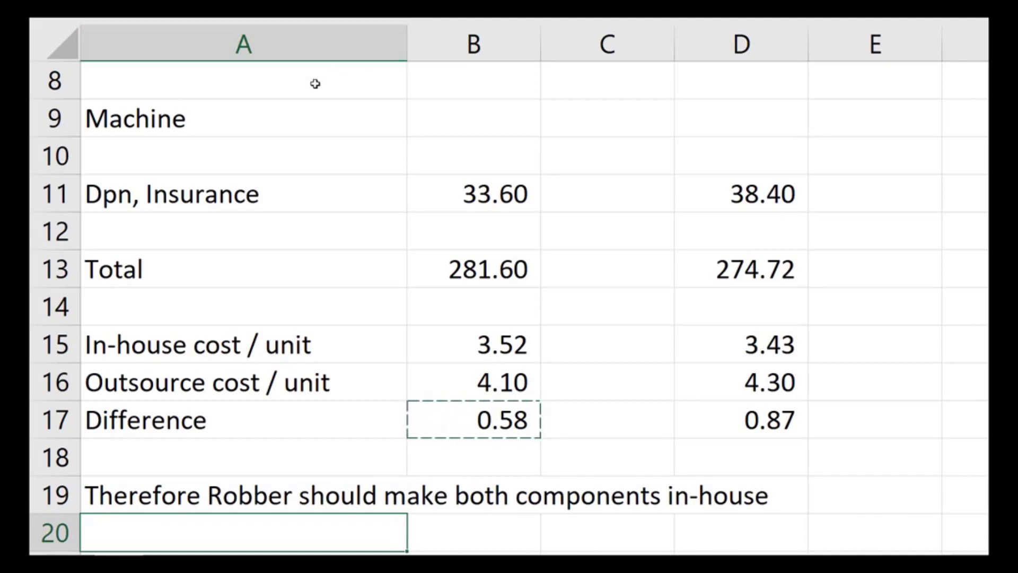
pyautogui.click(232, 496)
pyautogui.write('house.')
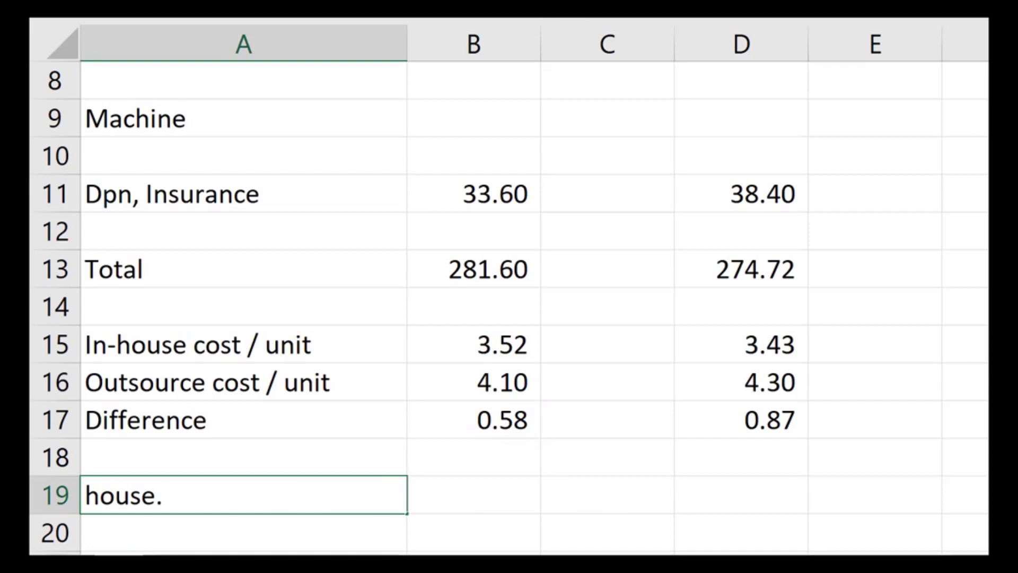
pyautogui.click(495, 50)
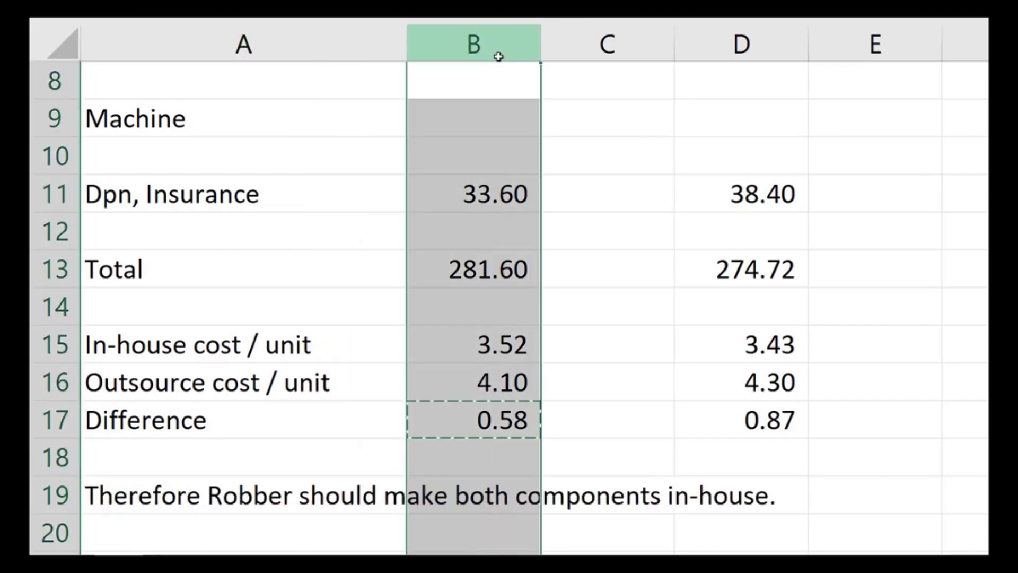
pyautogui.click(310, 87)
pyautogui.scroll(2, 311, 87)
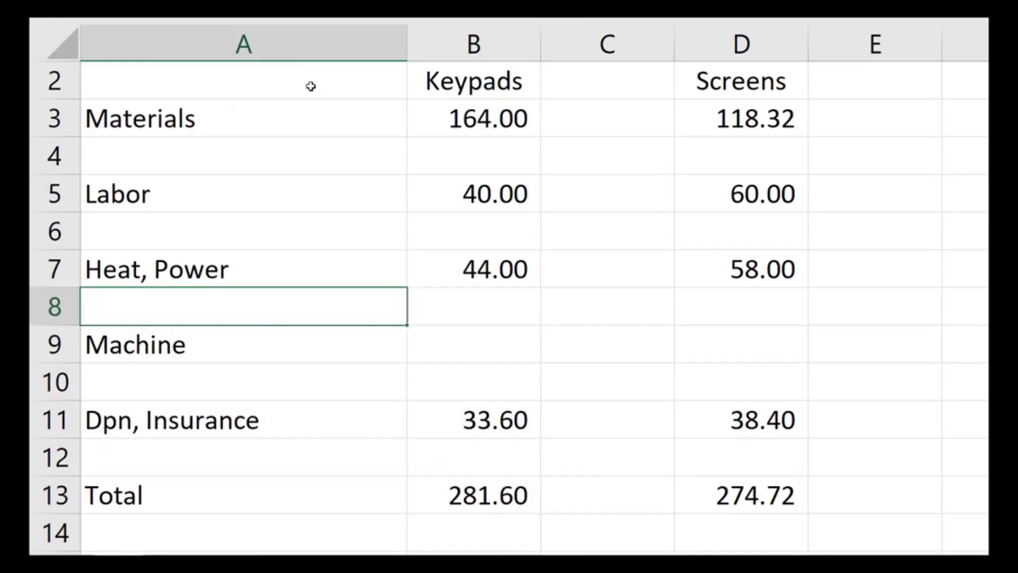
pyautogui.scroll(-1, 311, 86)
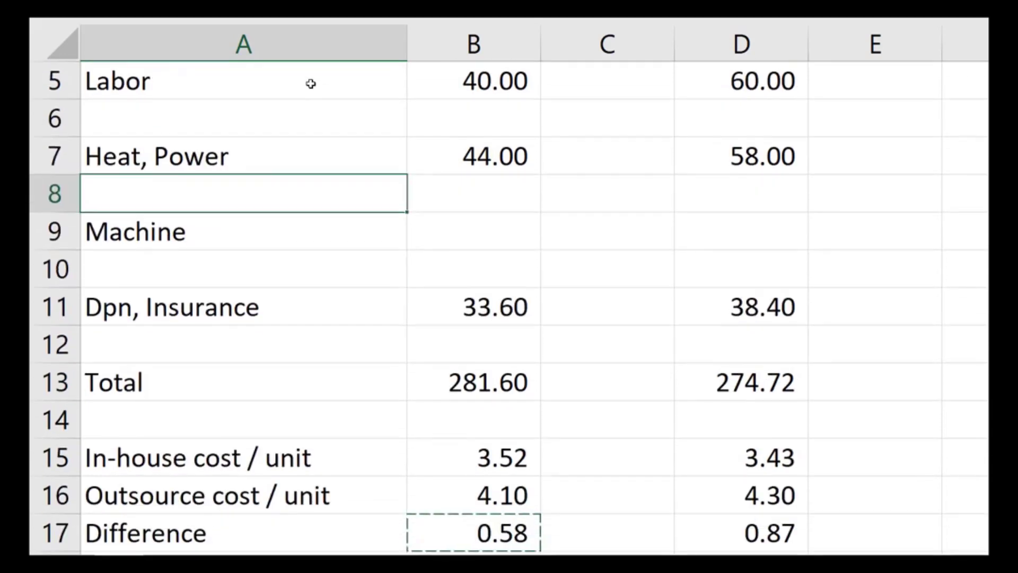
pyautogui.click(246, 240)
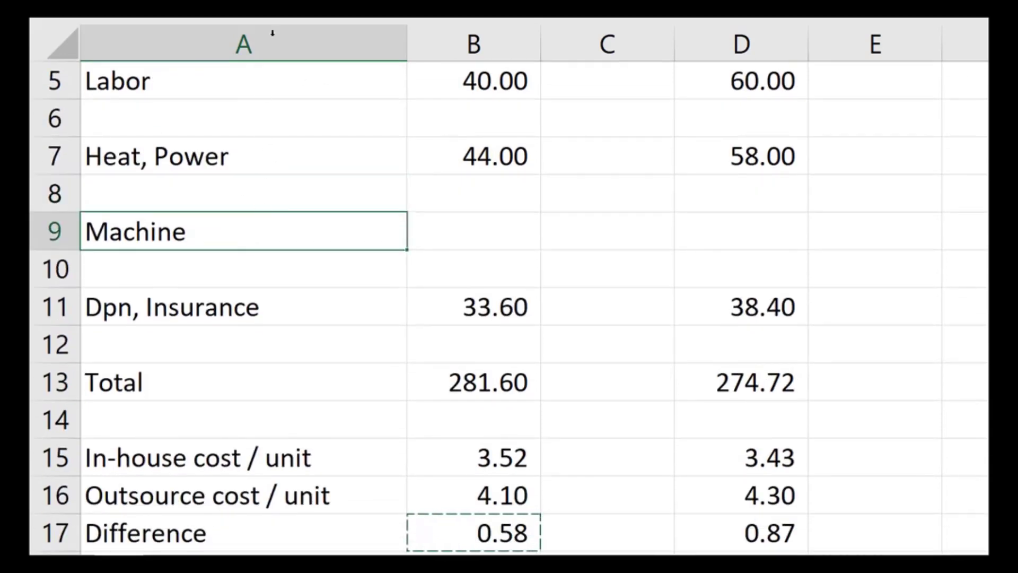
pyautogui.press('Escape')
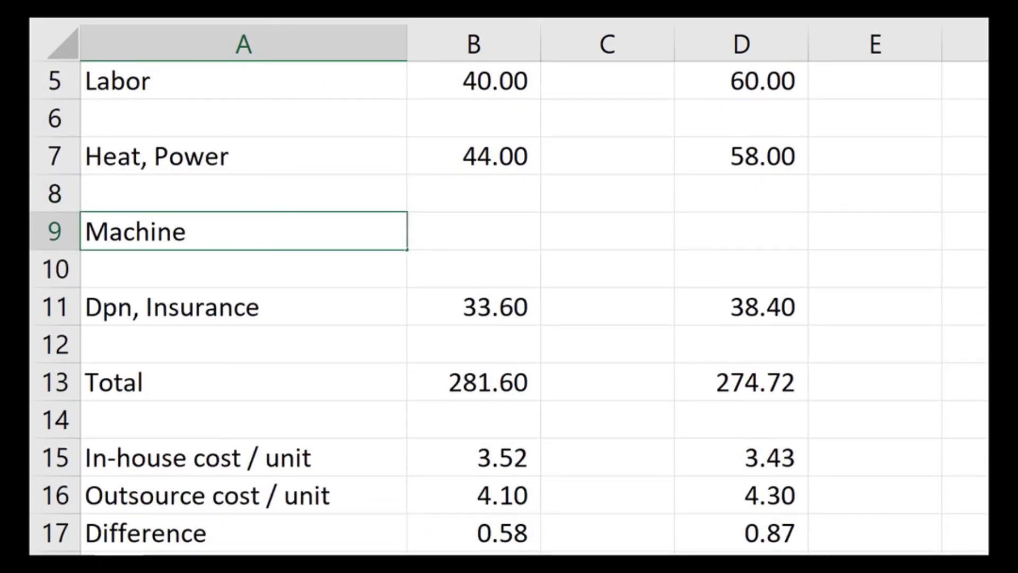
# Complete the label in cell A9 as "Machine W1 VC" and enter "Machine FC" in cell A10.
pyautogui.write('W1')
pyautogui.write('VC')
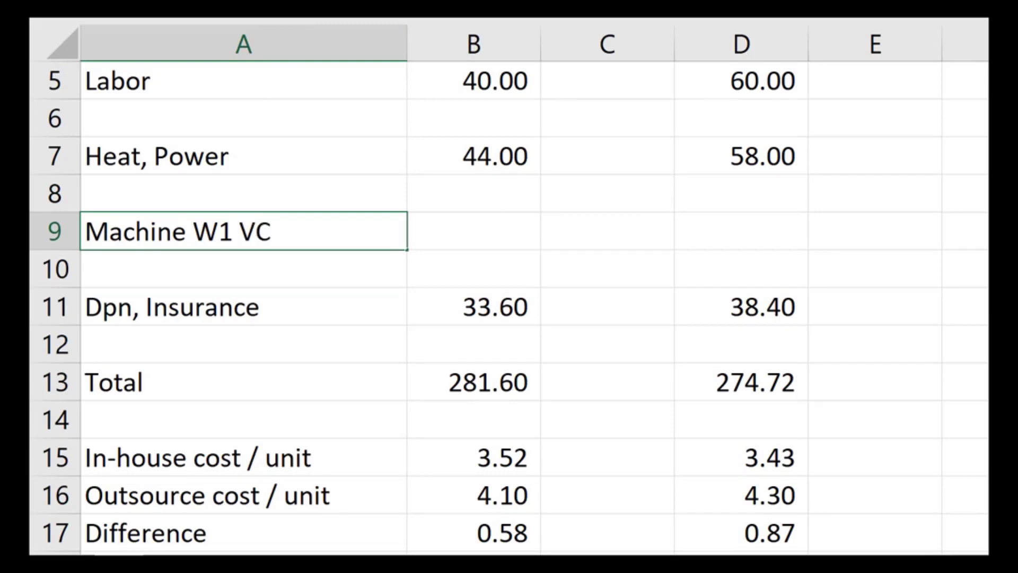
pyautogui.click(189, 255)
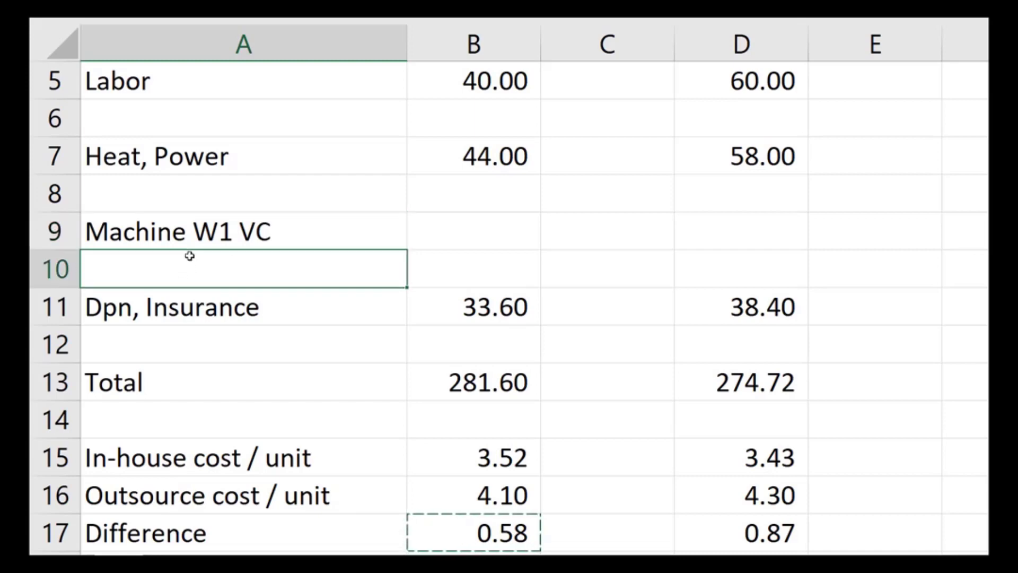
pyautogui.write('Machine ')
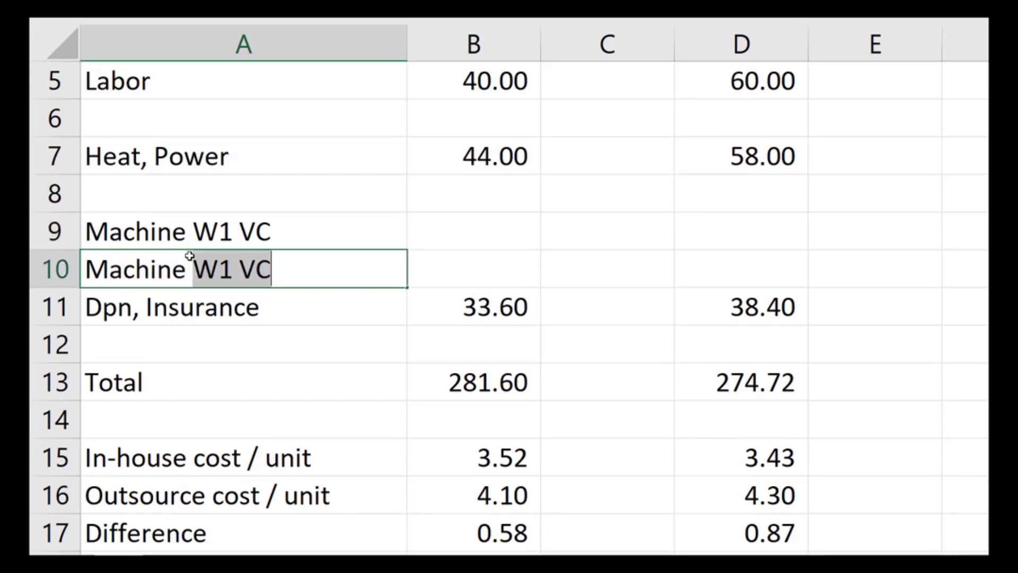
pyautogui.write('FC')
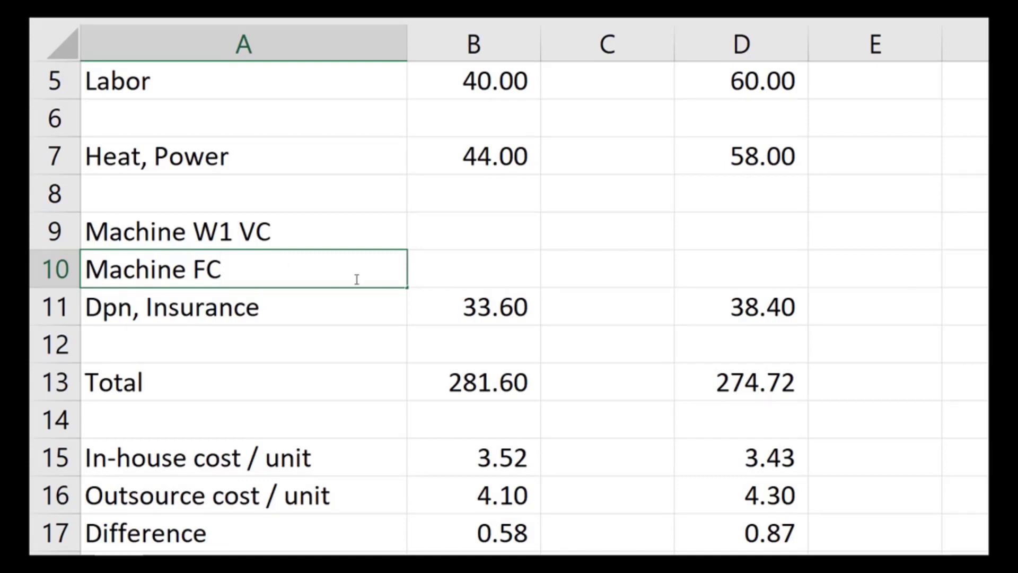
# Enter the Machine FC costs in row 10: 4 for Keypads in B10 and 6 for Screens in D10.
pyautogui.click(451, 274)
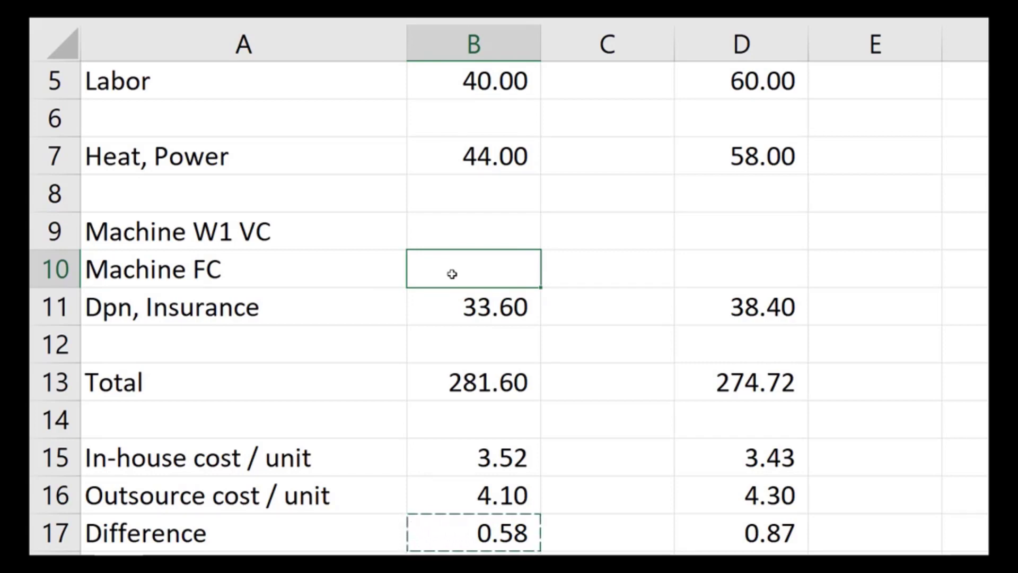
pyautogui.write('4')
pyautogui.click(731, 260)
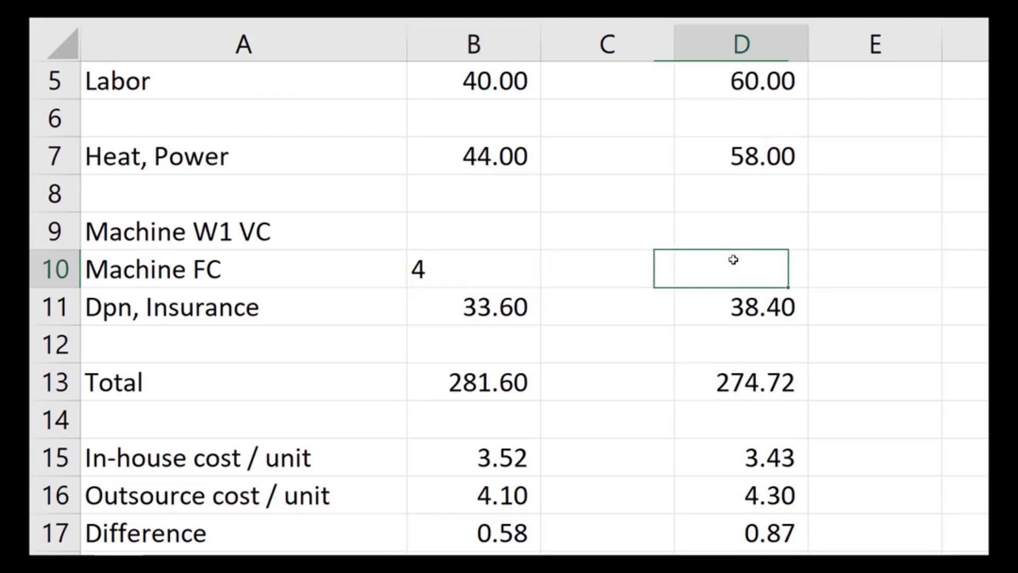
pyautogui.write('6')
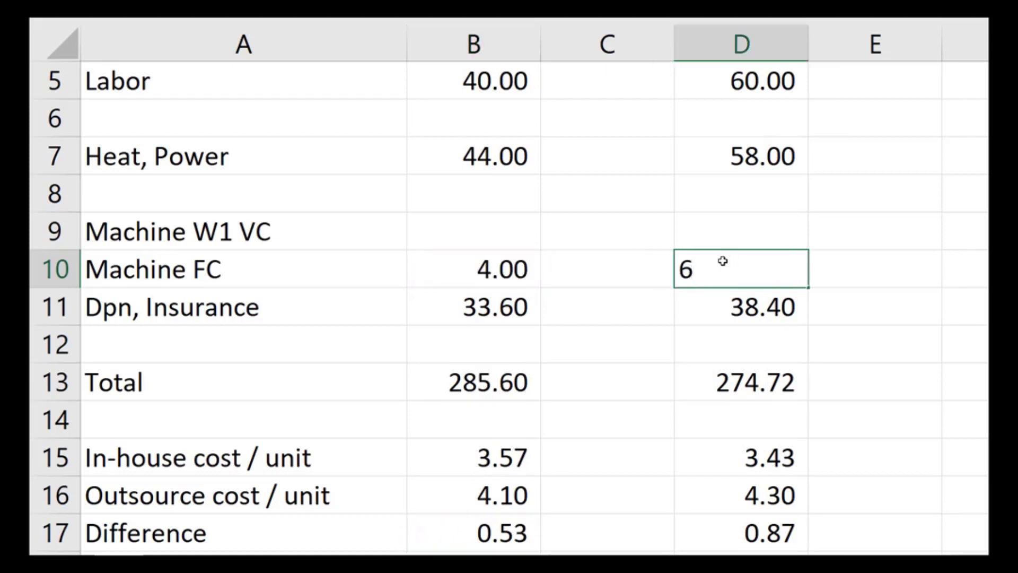
pyautogui.press('Return')
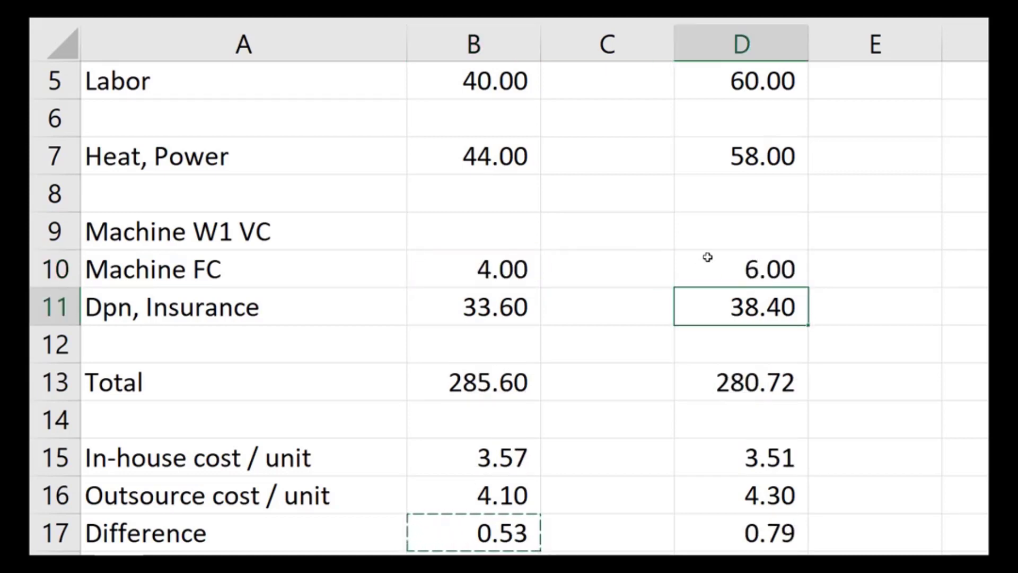
# Start a workings table beside the cost comparison by entering the title "Working 1" in cell E8.
pyautogui.click(733, 226)
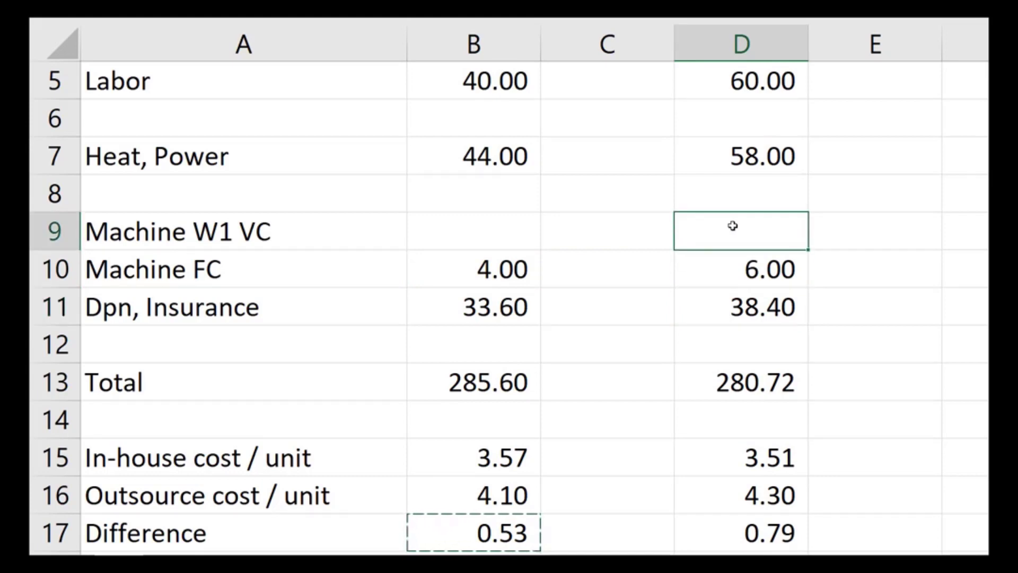
pyautogui.press('Right')
pyautogui.press('Right')
pyautogui.press('Right')
pyautogui.press('Right')
pyautogui.press('Right')
pyautogui.press('Right')
pyautogui.press('Right')
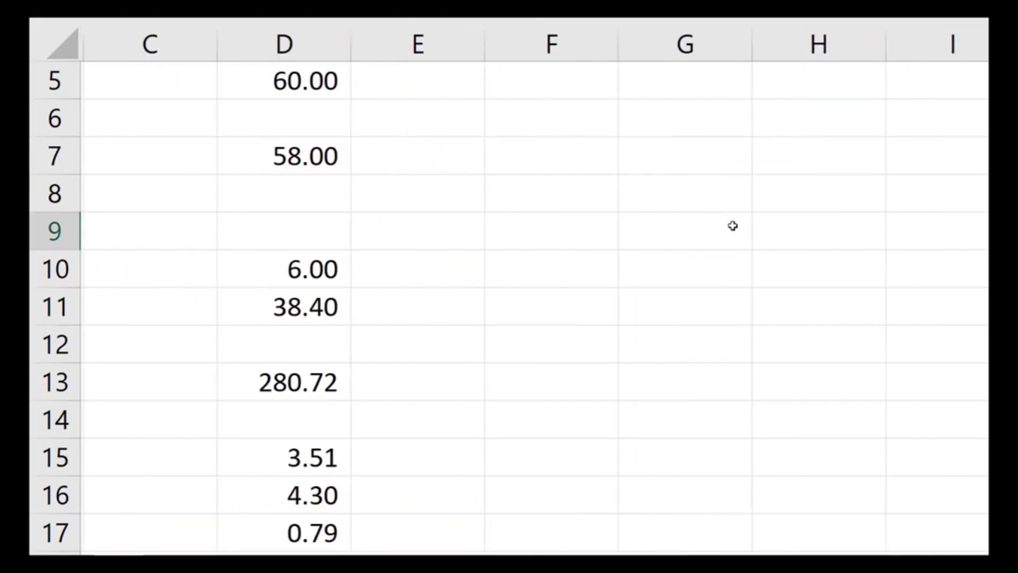
pyautogui.press('Right')
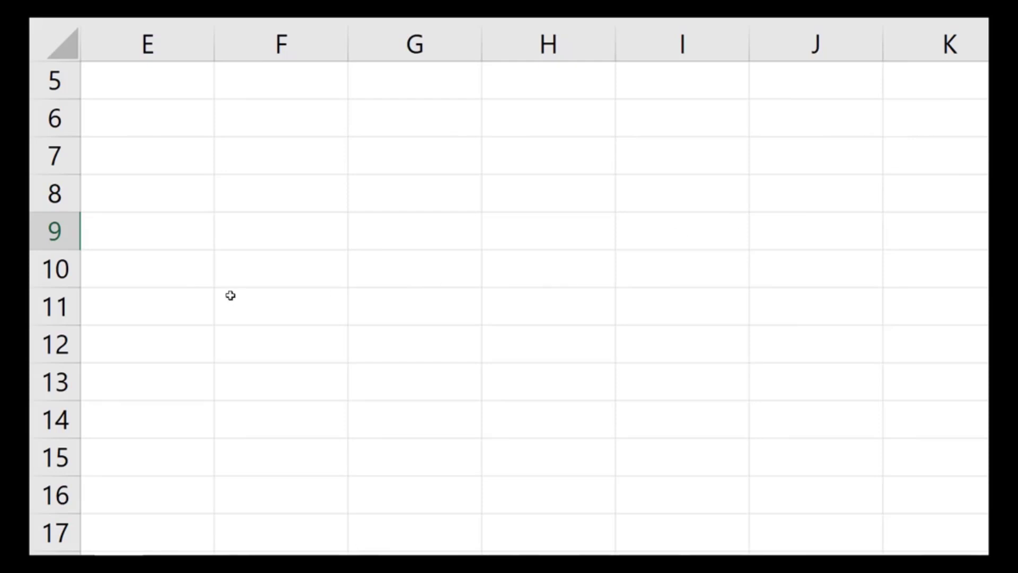
pyautogui.click(115, 191)
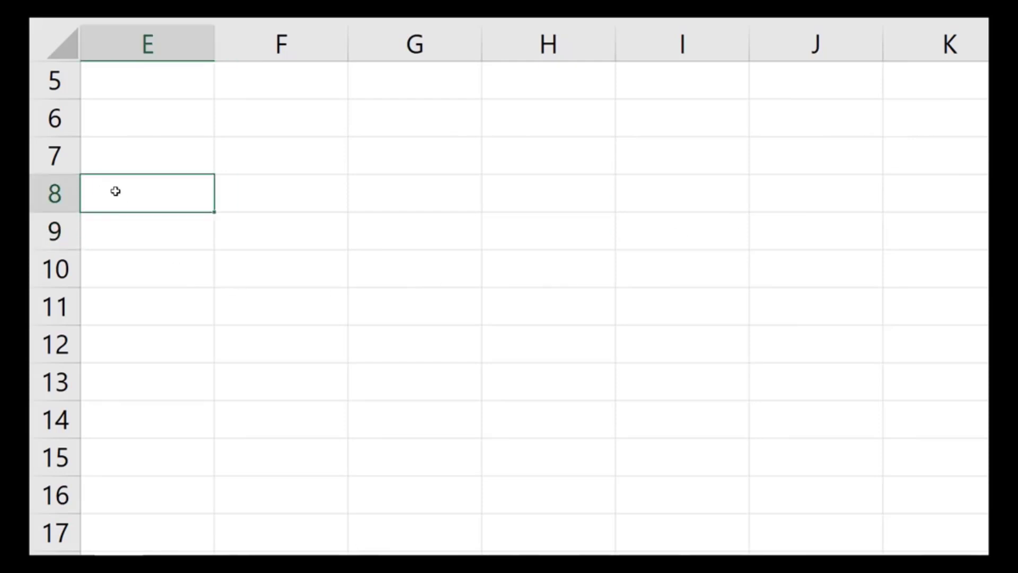
pyautogui.write('Woring')
pyautogui.press('BackSpace')
pyautogui.press('BackSpace')
pyautogui.press('BackSpace')
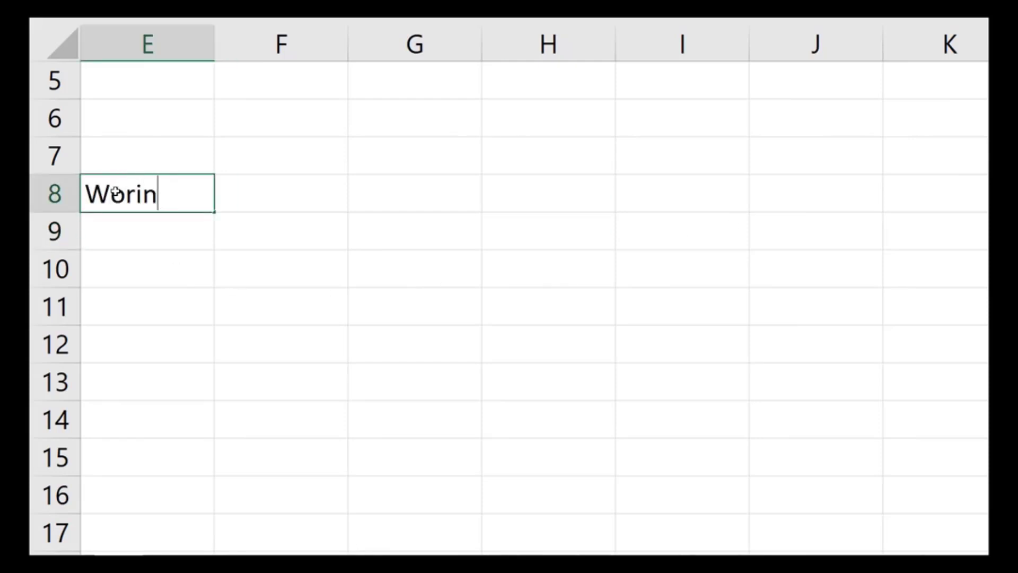
pyautogui.write('king 1')
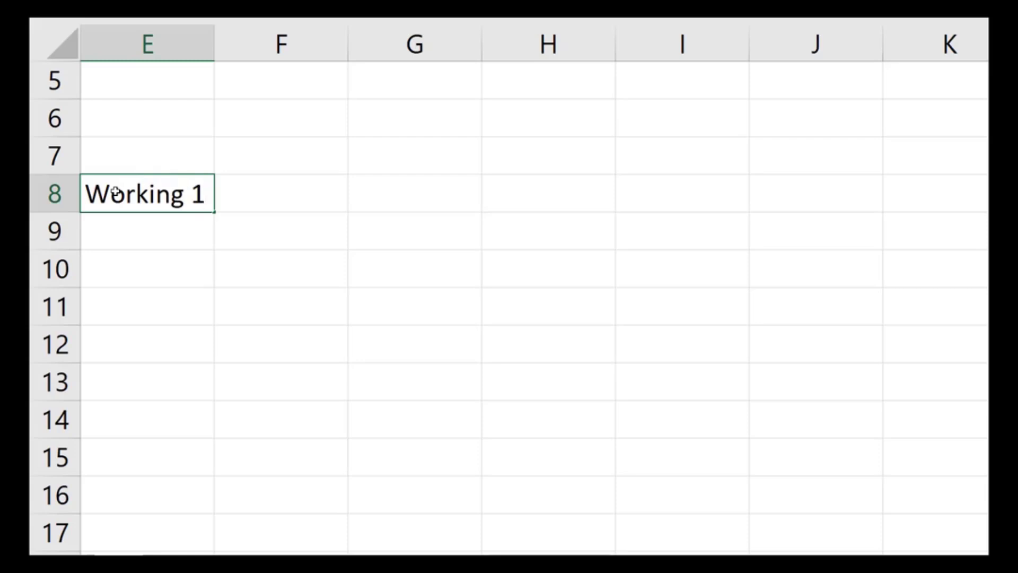
# Add the column headings "Keypads" in F8 and "Screens" in G8 of the Working 1 table.
pyautogui.click(273, 204)
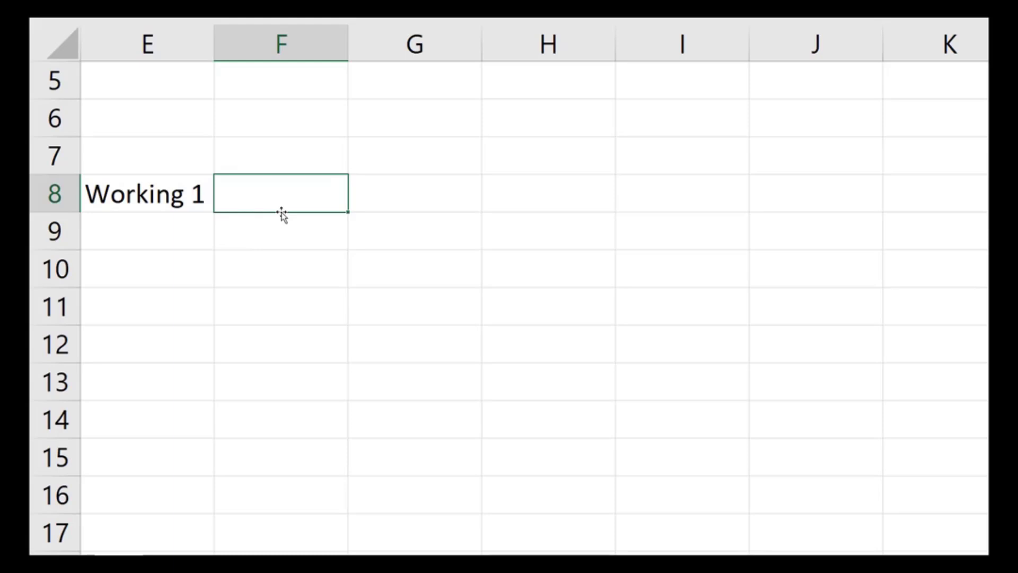
pyautogui.write('Keypads')
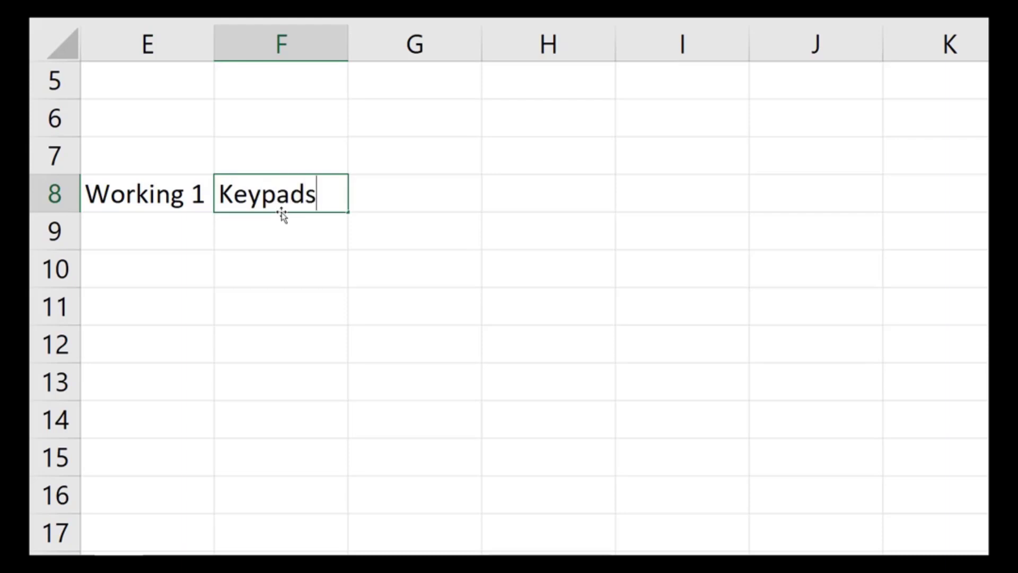
pyautogui.press('Tab')
pyautogui.write('Scre')
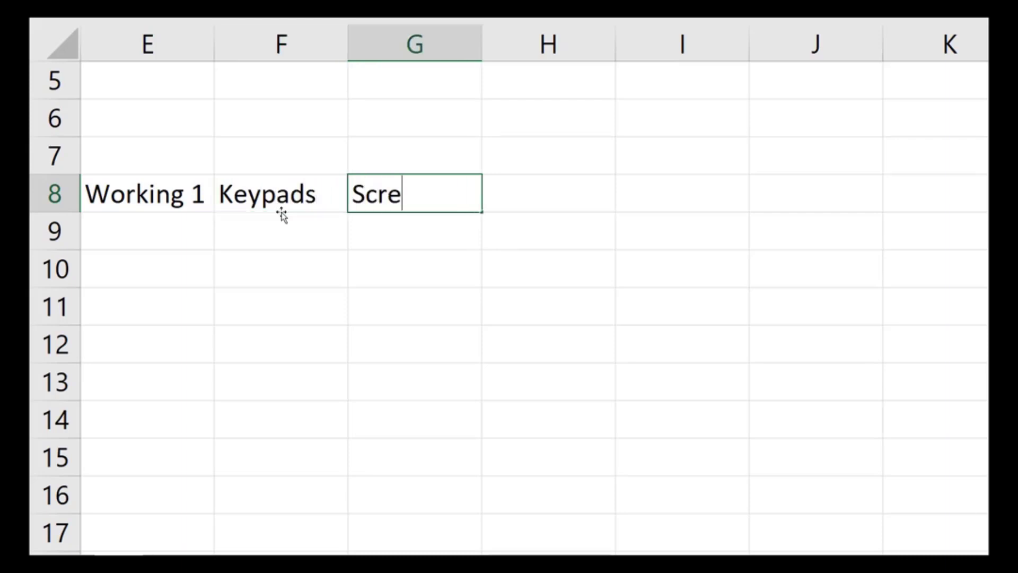
pyautogui.write('ens')
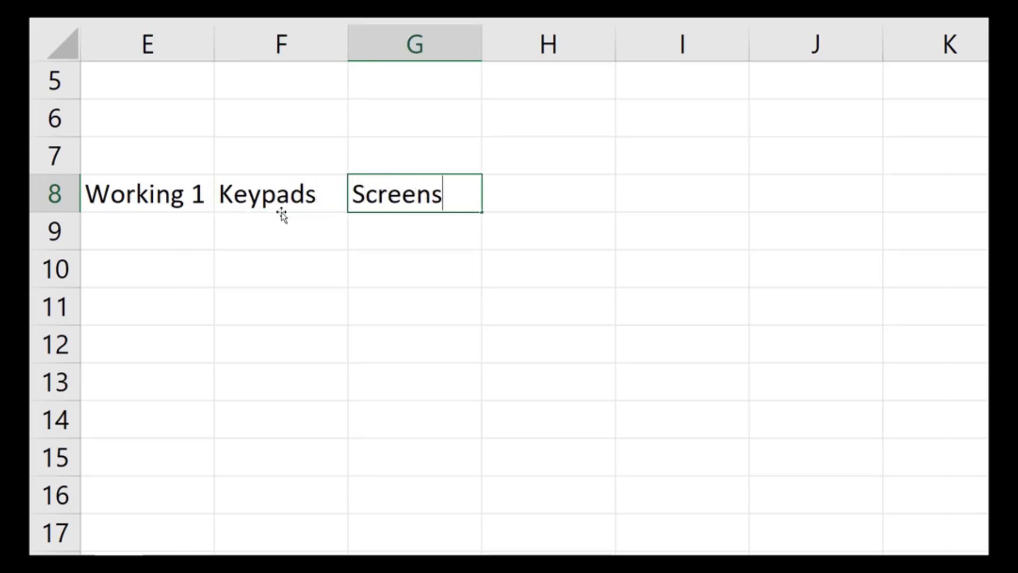
# Enter the row label "Current # batches" in cell E9.
pyautogui.press('Down')
pyautogui.press('Left')
pyautogui.press('Left')
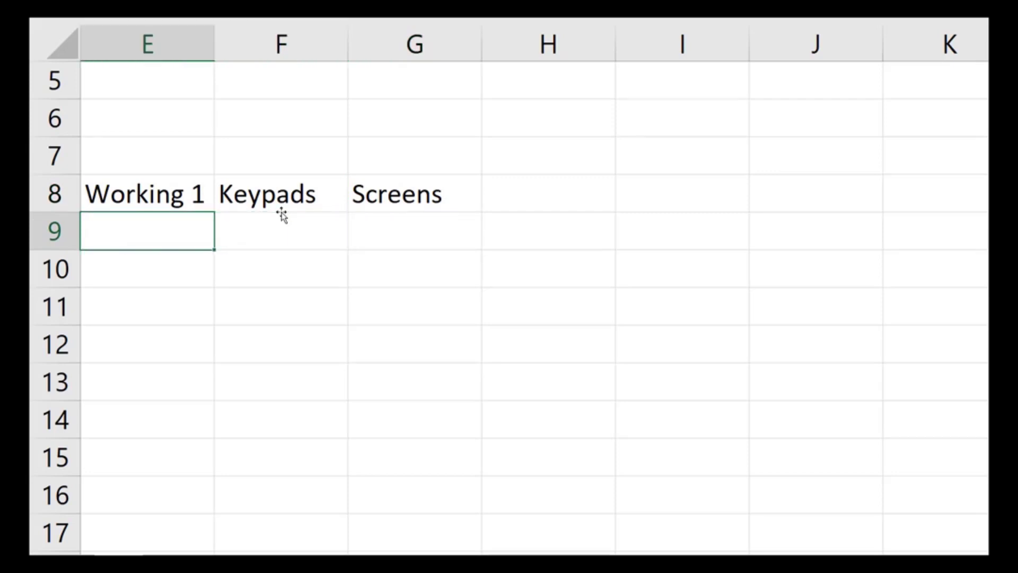
pyautogui.press('Down')
pyautogui.press('Up')
pyautogui.write('Current')
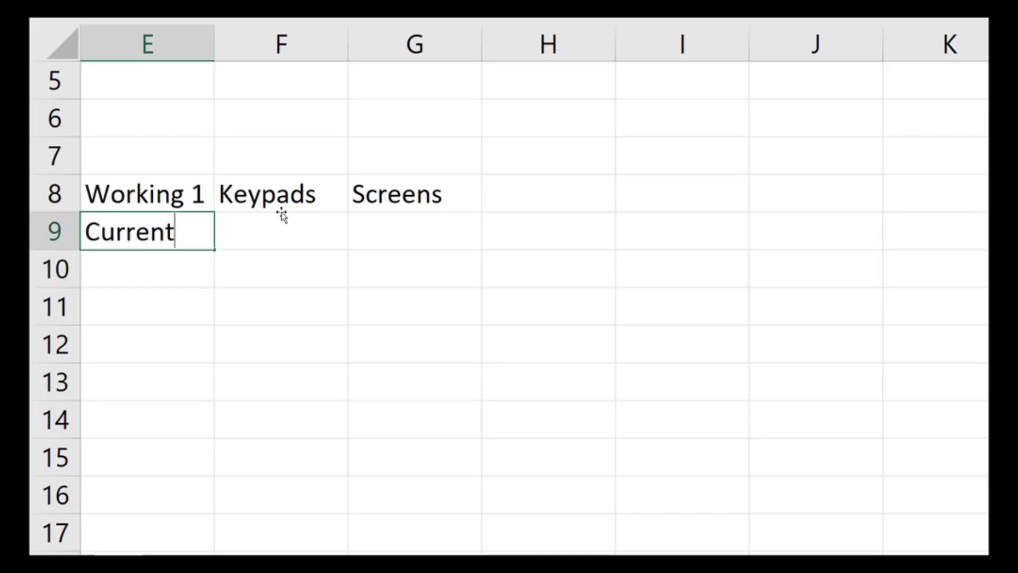
pyautogui.write(' # batch')
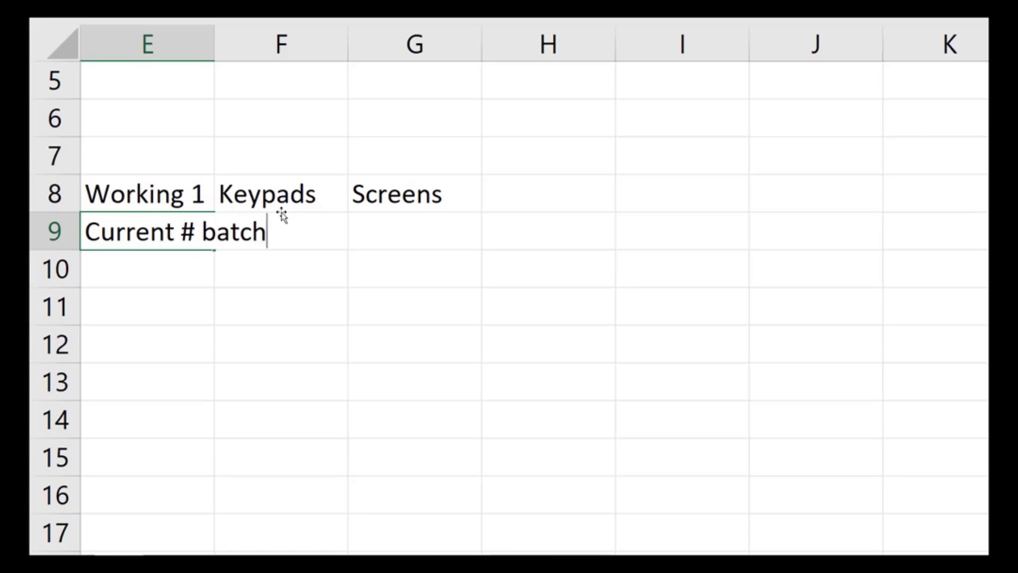
pyautogui.write('es')
pyautogui.hotkey('ctrl', 'Return')
# Enter the row label "Cost per batch" in cell E10.
pyautogui.press('Down')
pyautogui.press('Down')
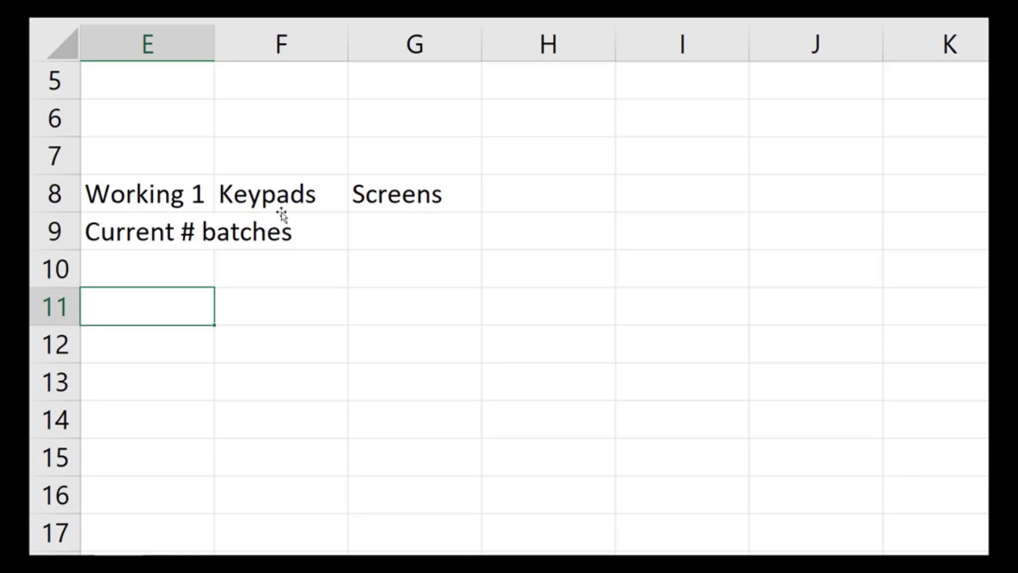
pyautogui.press('Up')
pyautogui.write('Cost ')
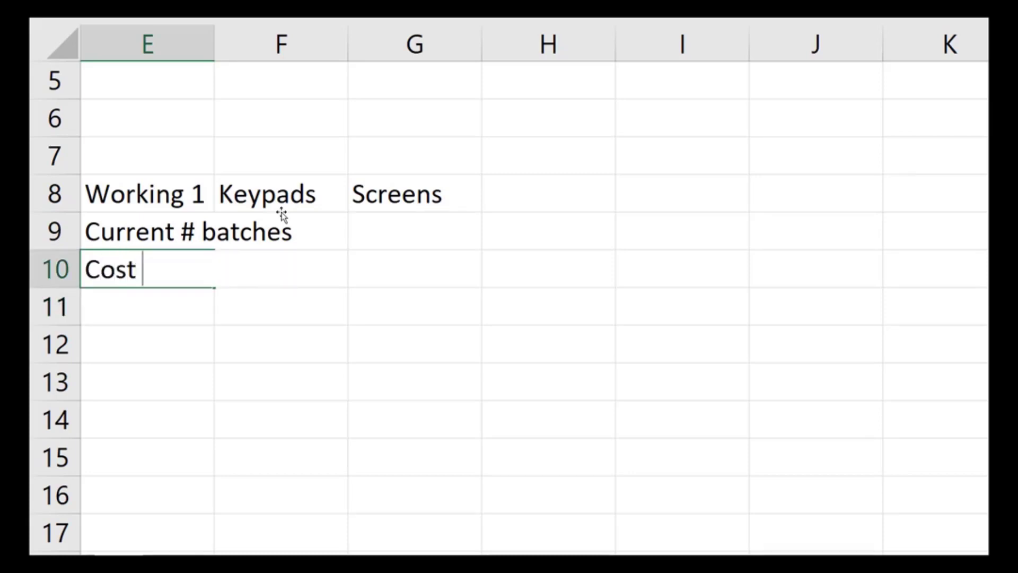
pyautogui.write('per ')
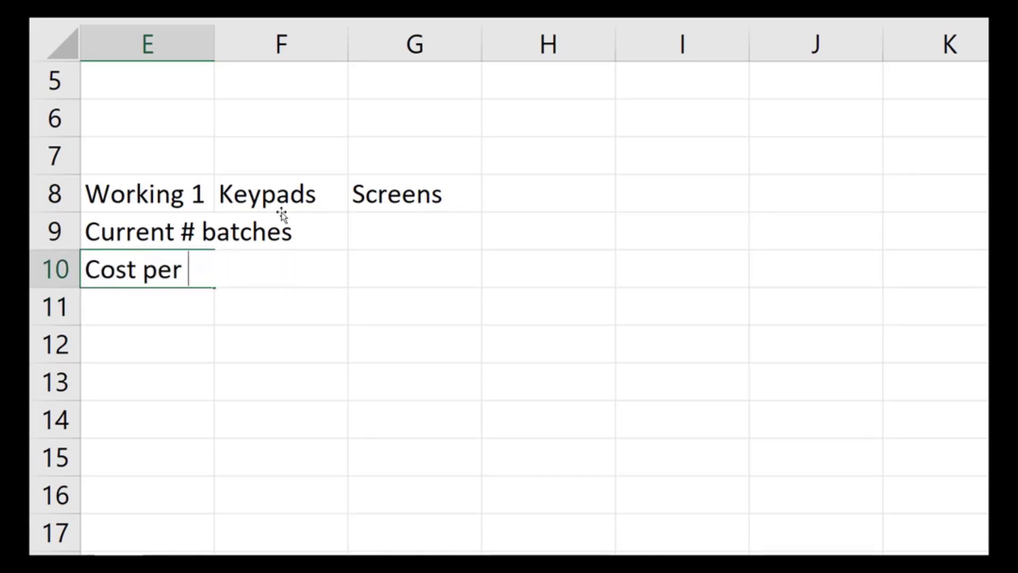
pyautogui.write('batch')
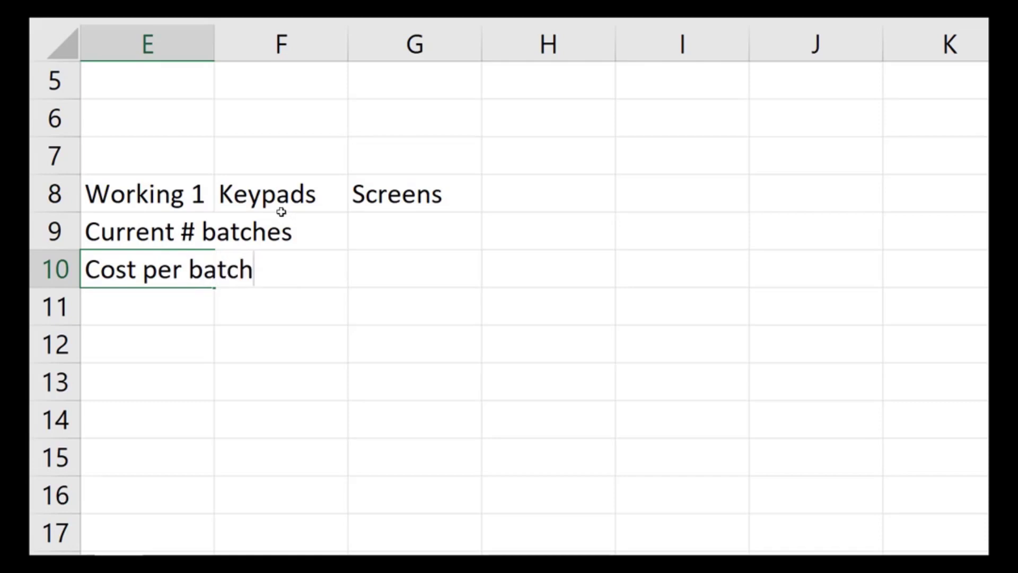
pyautogui.press('Return')
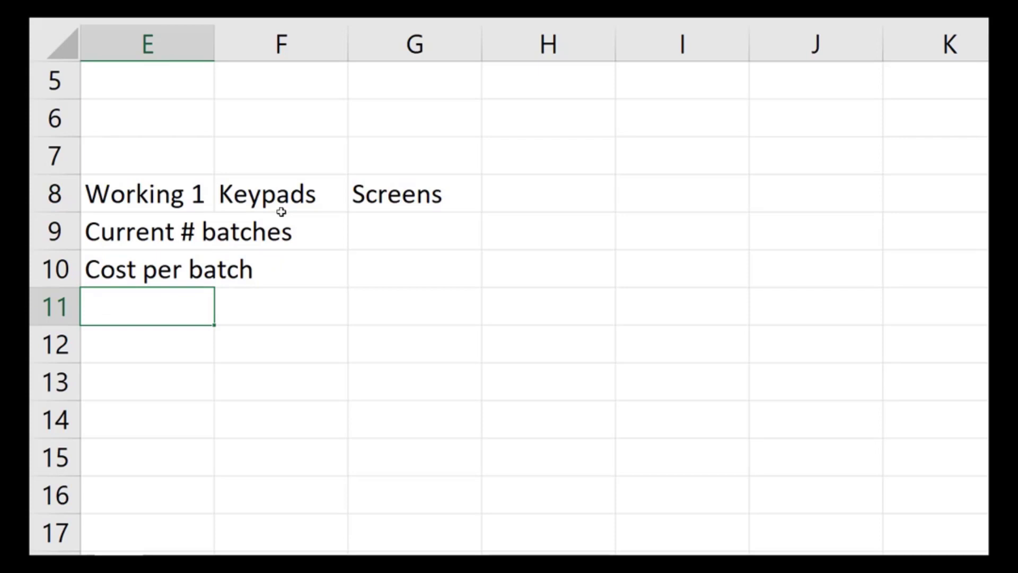
# Enter the row label "New # batches" in cell E11.
pyautogui.write('New ')
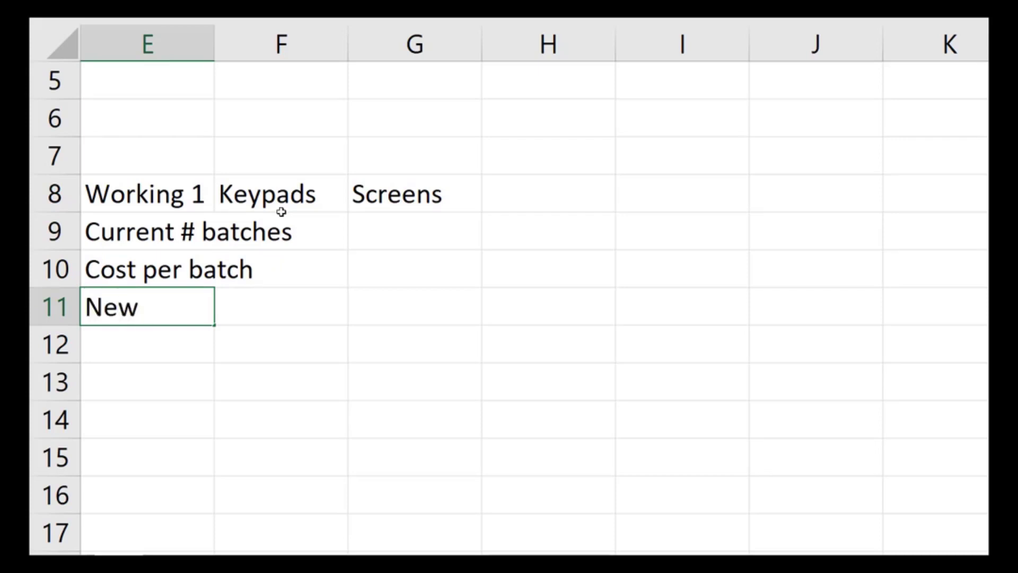
pyautogui.write('# Batc')
pyautogui.press('BackSpace')
pyautogui.press('BackSpace')
pyautogui.press('BackSpace')
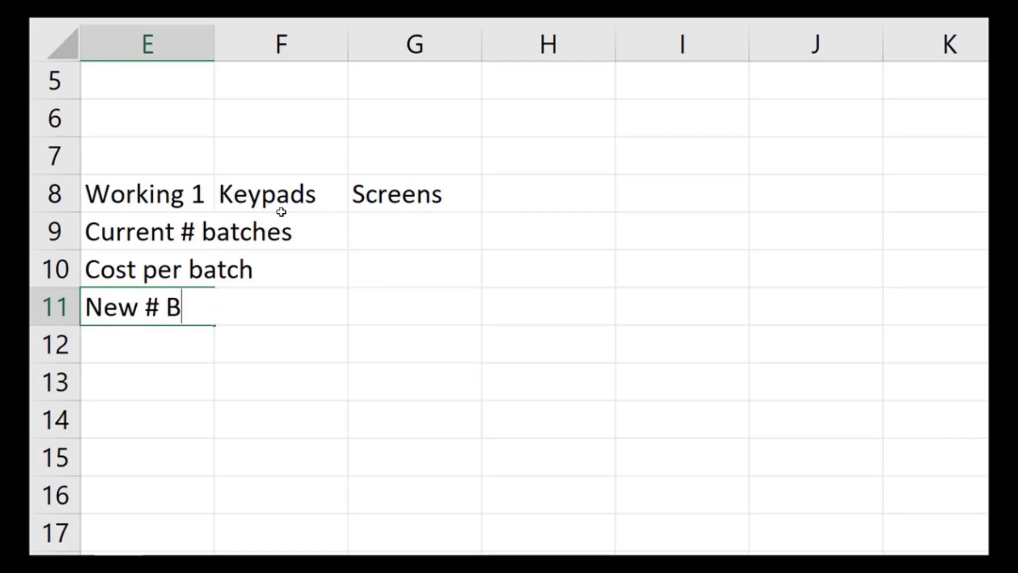
pyautogui.press('BackSpace')
pyautogui.write('n')
pyautogui.press('BackSpace')
pyautogui.write('batches')
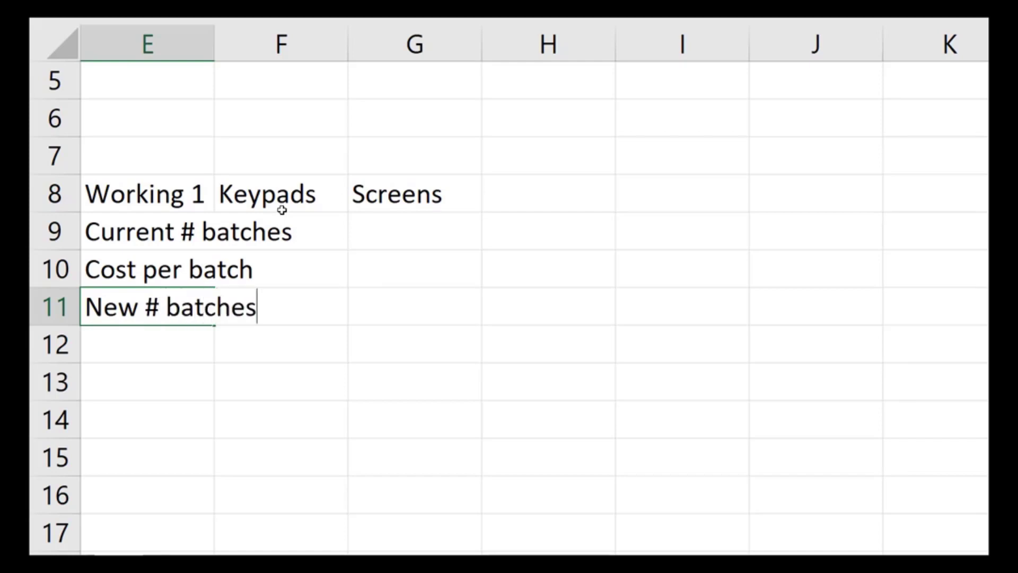
pyautogui.press('Return')
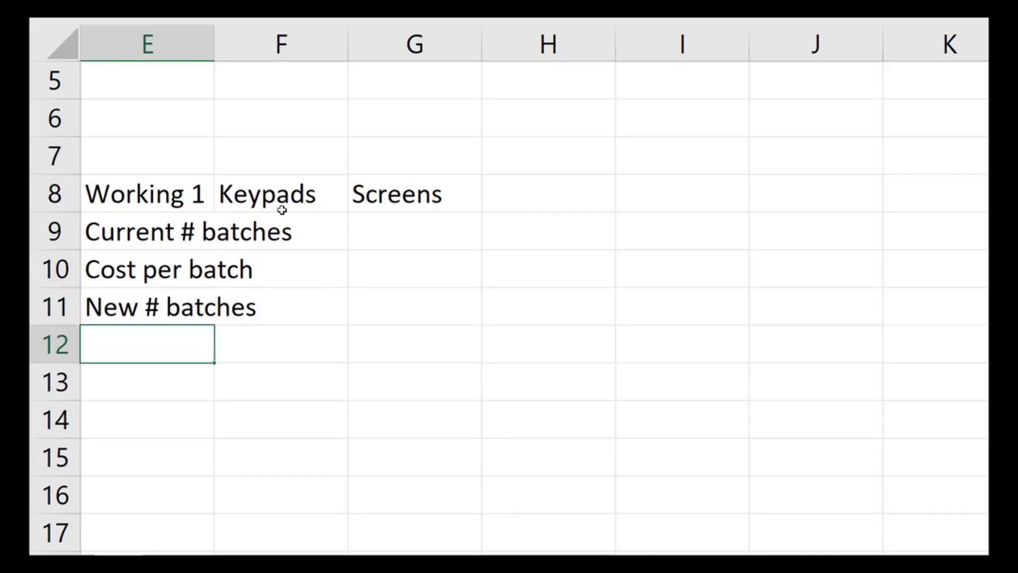
# Enter the row label "New VC" in cell E12 and auto-fit the width of column E to its labels.
pyautogui.write('New VC')
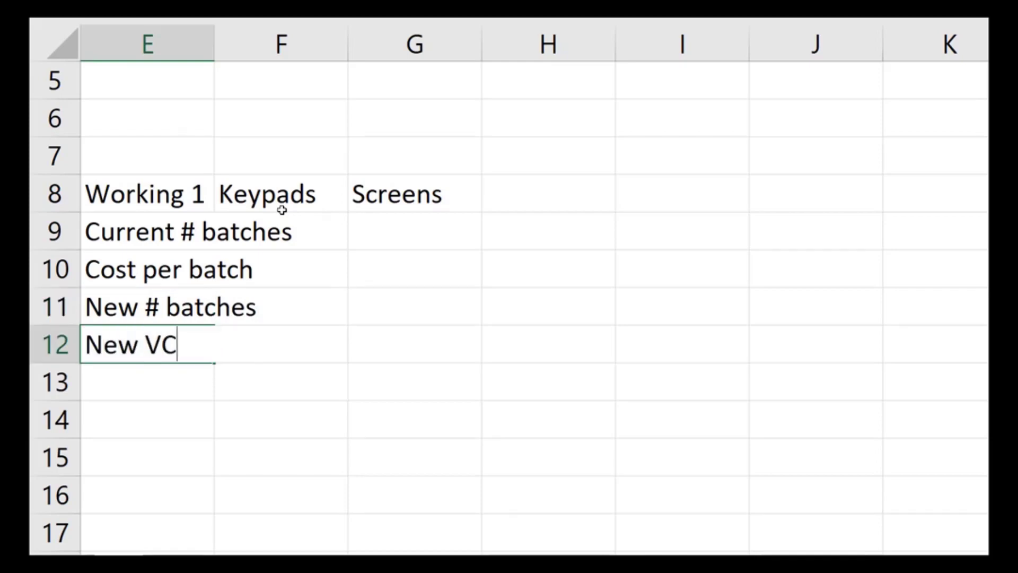
pyautogui.doubleClick(215, 45)
pyautogui.click(366, 241)
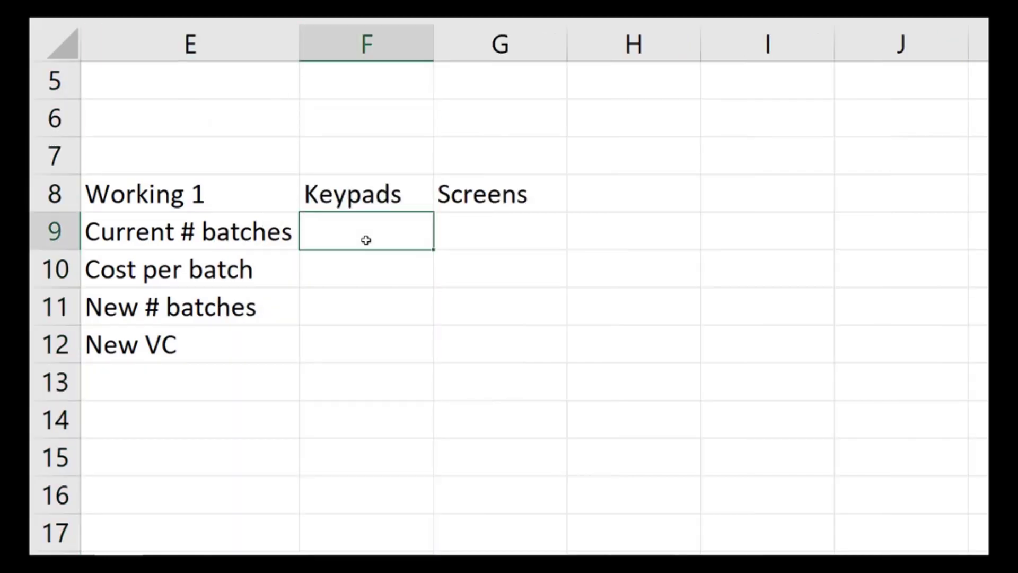
# Center the Keypads and Screens headings in cells F8:G8.
pyautogui.moveTo(385, 197); pyautogui.dragTo(447, 193)
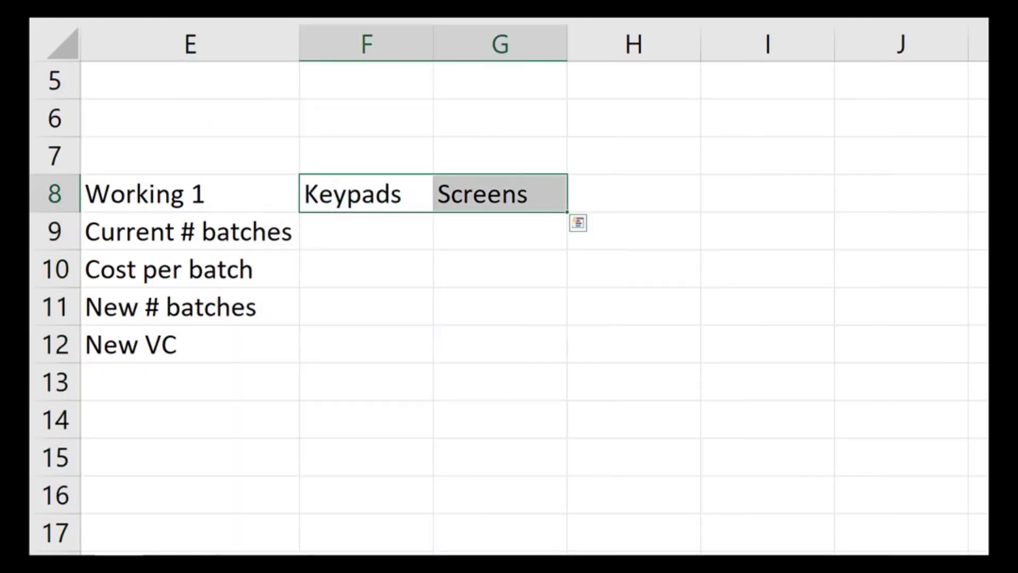
pyautogui.click(322, 27)
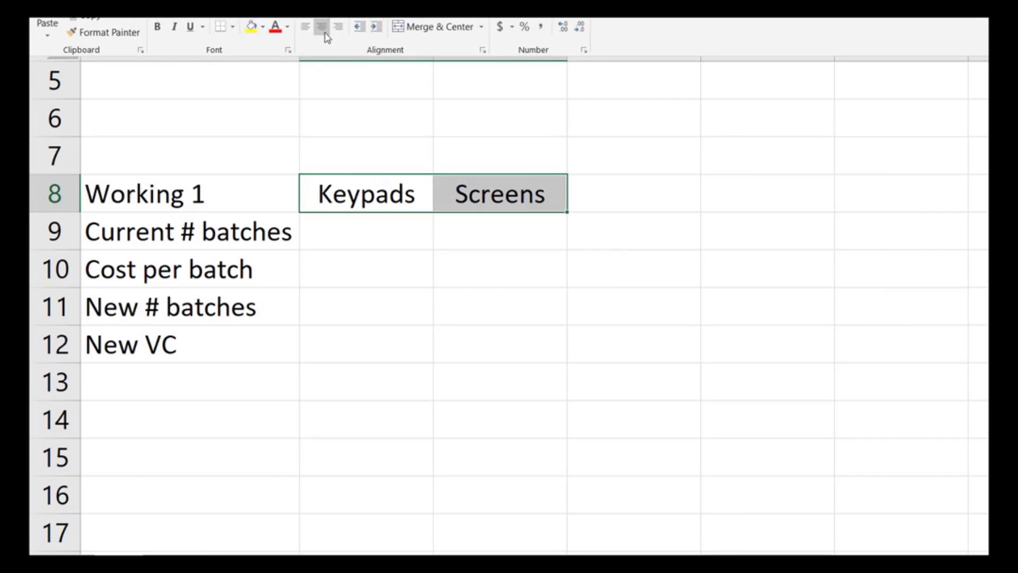
pyautogui.click(373, 243)
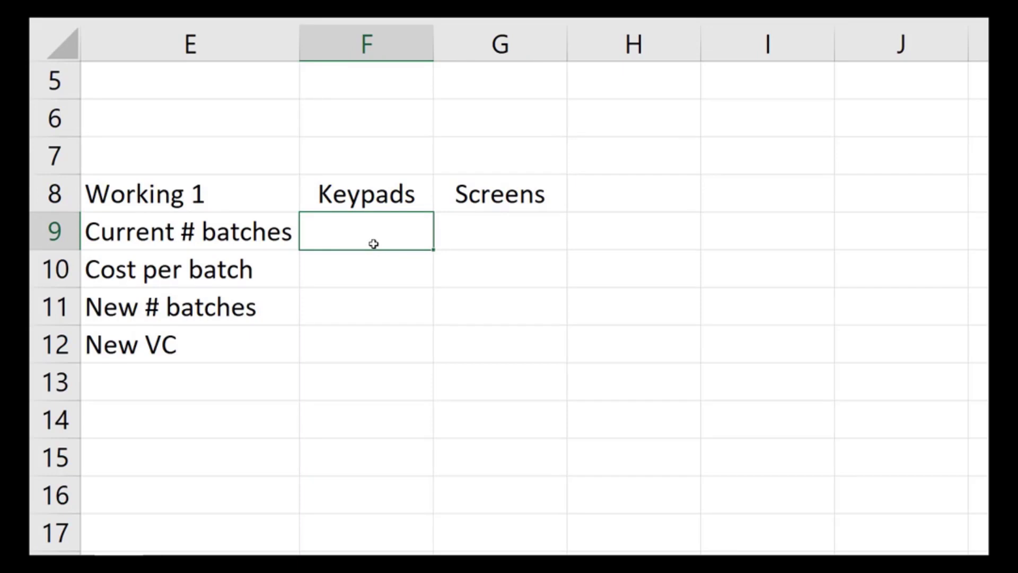
# Calculate the current number of keypad batches in cell F9 as =80/.5 and copy it to the Screens cell G9.
pyautogui.write('=80')
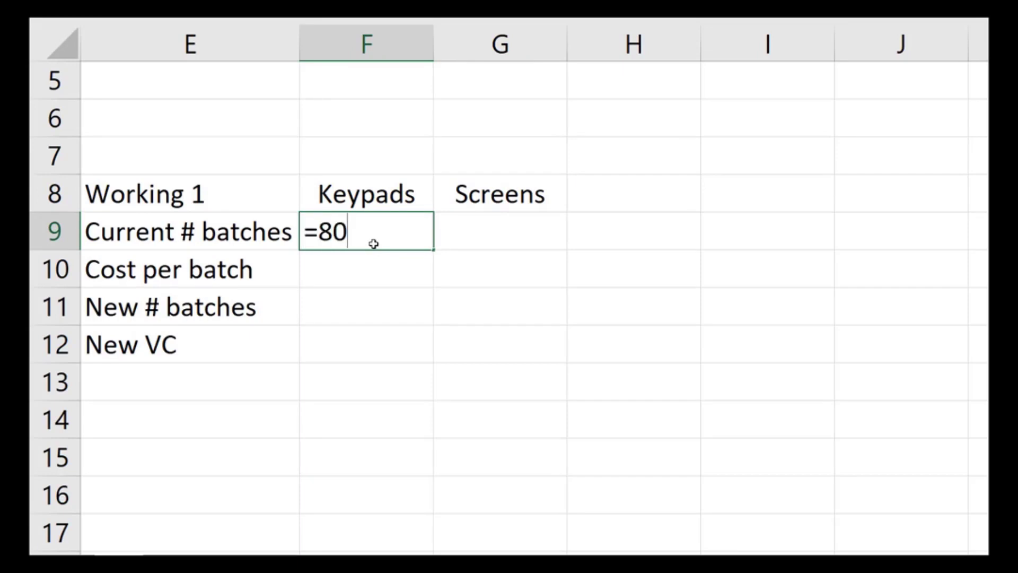
pyautogui.write('/.5')
pyautogui.press('Return')
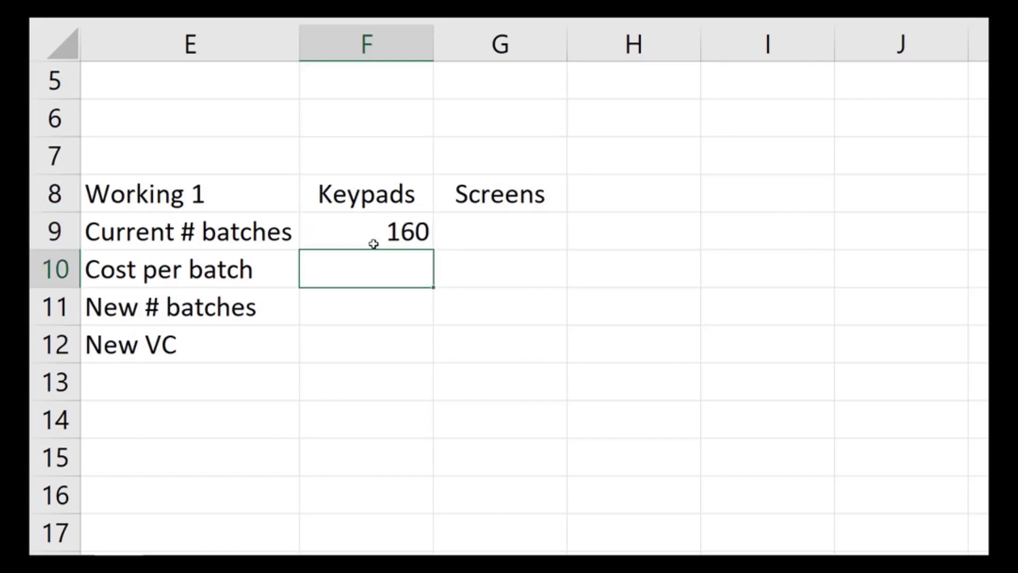
pyautogui.click(374, 243)
pyautogui.hotkey('ctrl', 'c')
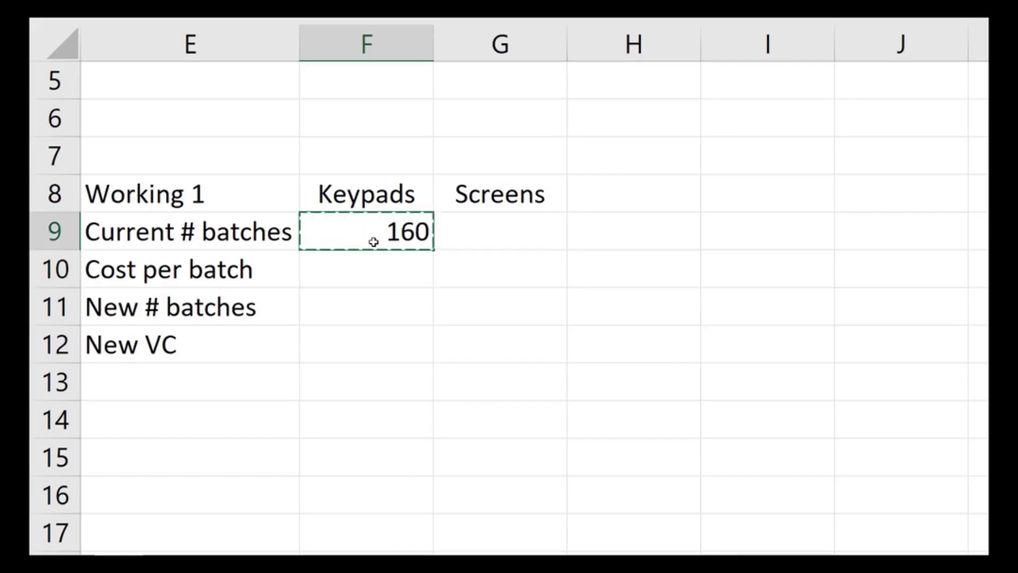
pyautogui.click(479, 229)
pyautogui.hotkey('ctrl', 'v')
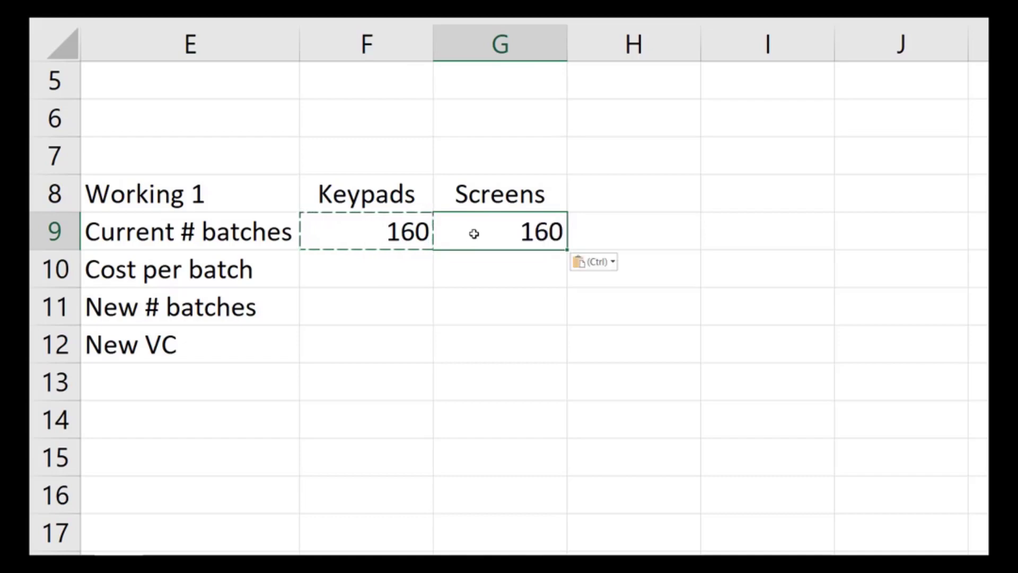
# Calculate the keypads' cost per batch in cell F10 with the formula =(26-4)/F9.
pyautogui.click(380, 262)
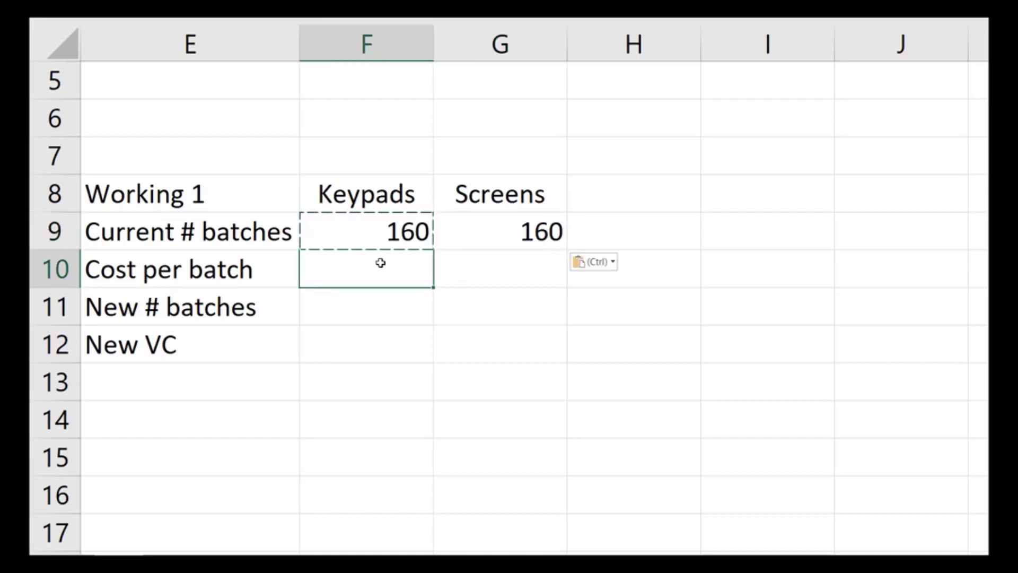
pyautogui.write('=')
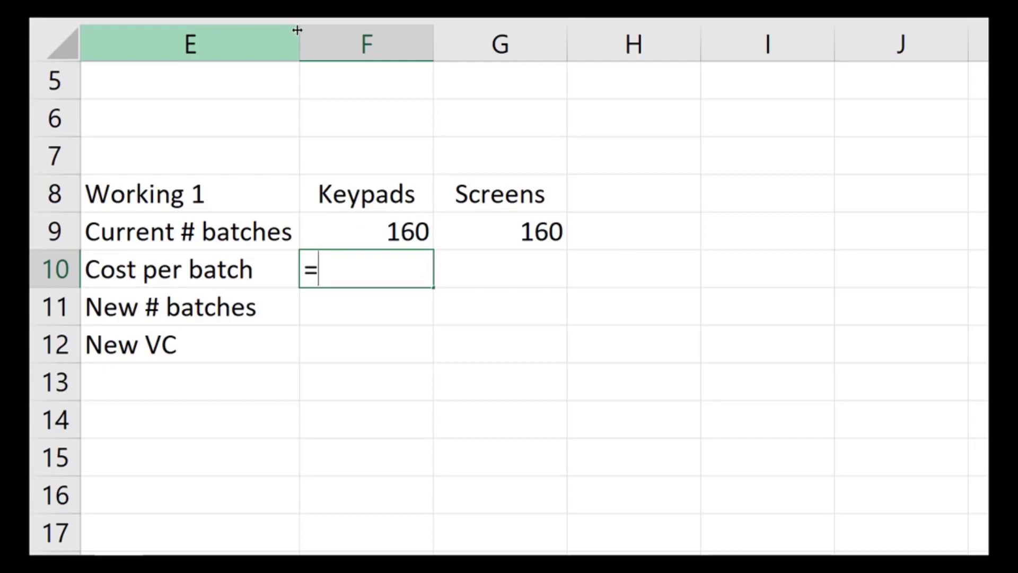
pyautogui.write('(26-')
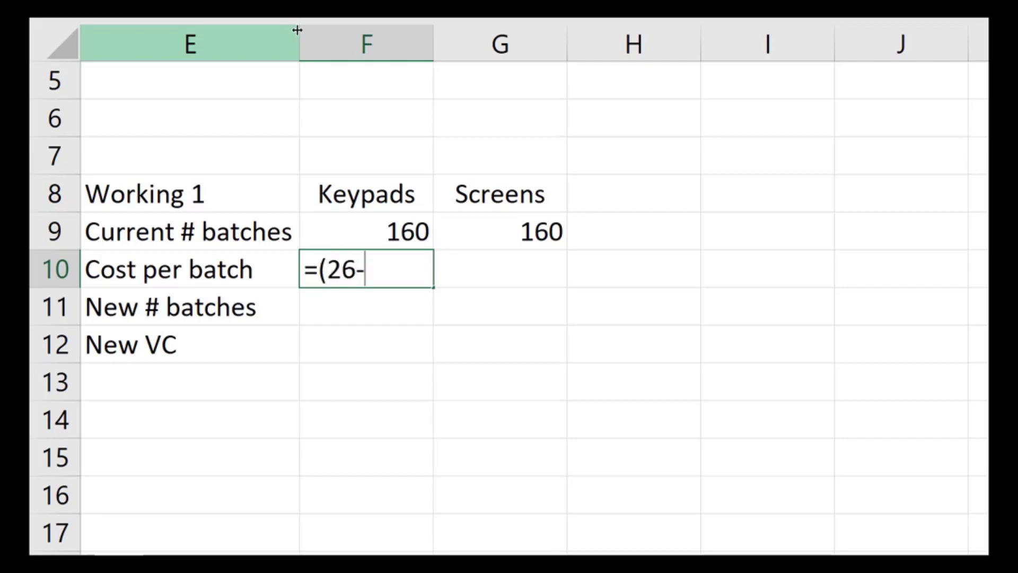
pyautogui.write('4)/')
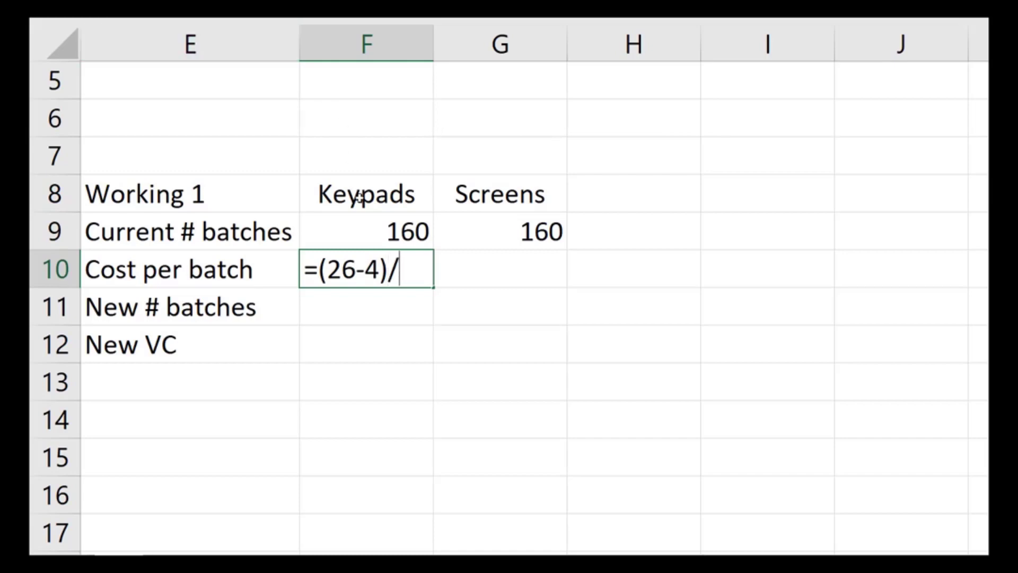
pyautogui.click(370, 232)
pyautogui.press('Return')
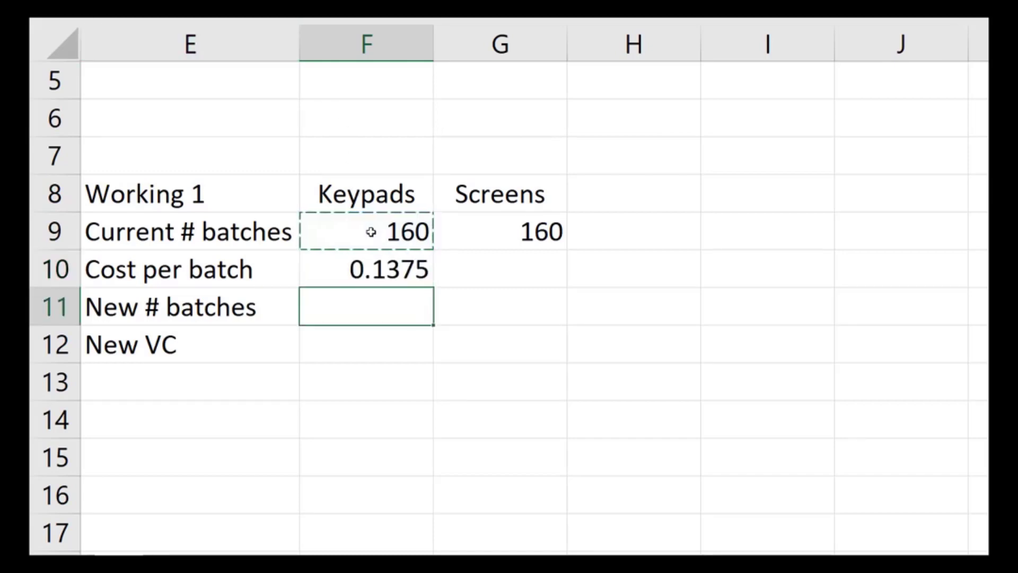
# Calculate the screens' cost per batch in cell G10 with the formula =(30-6)/G9.
pyautogui.click(471, 272)
pyautogui.write('=')
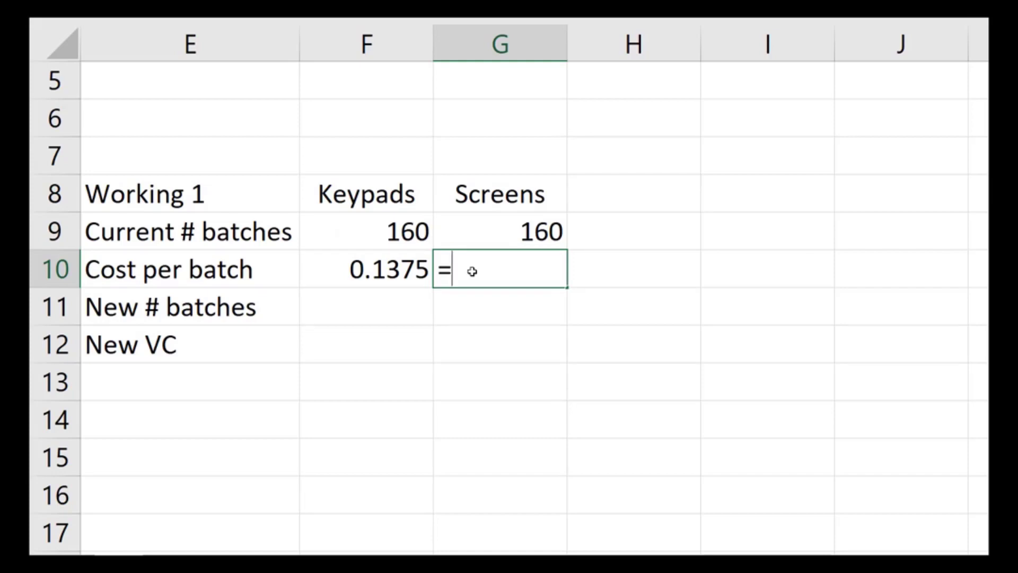
pyautogui.write('30-6)')
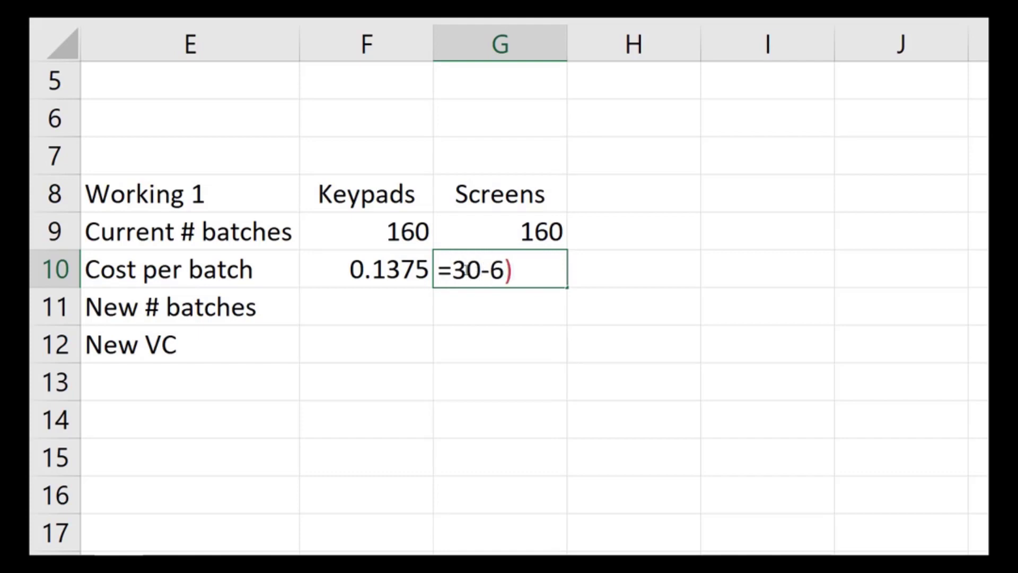
pyautogui.click(454, 270)
pyautogui.write('(')
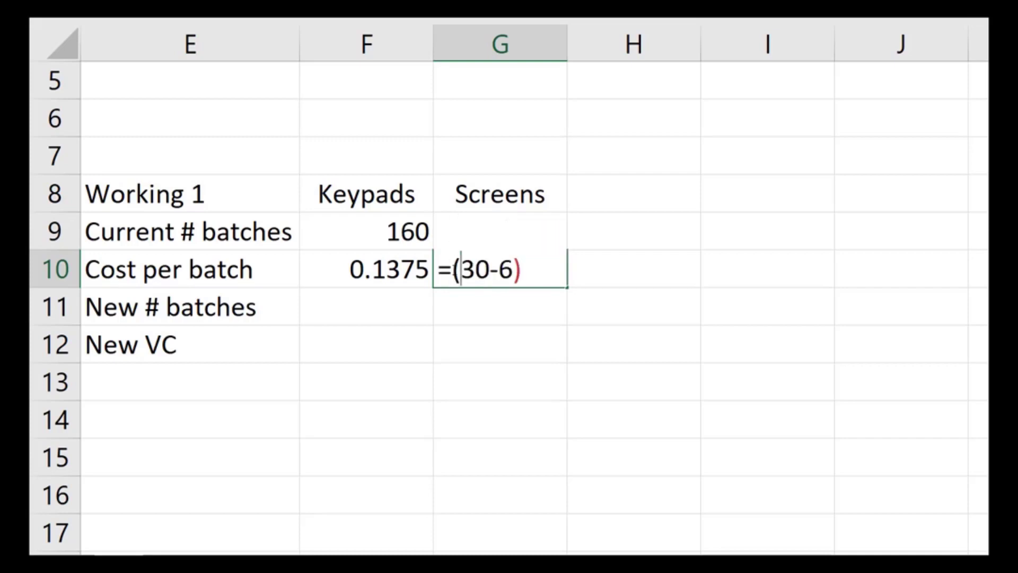
pyautogui.click(542, 271)
pyautogui.write('/G')
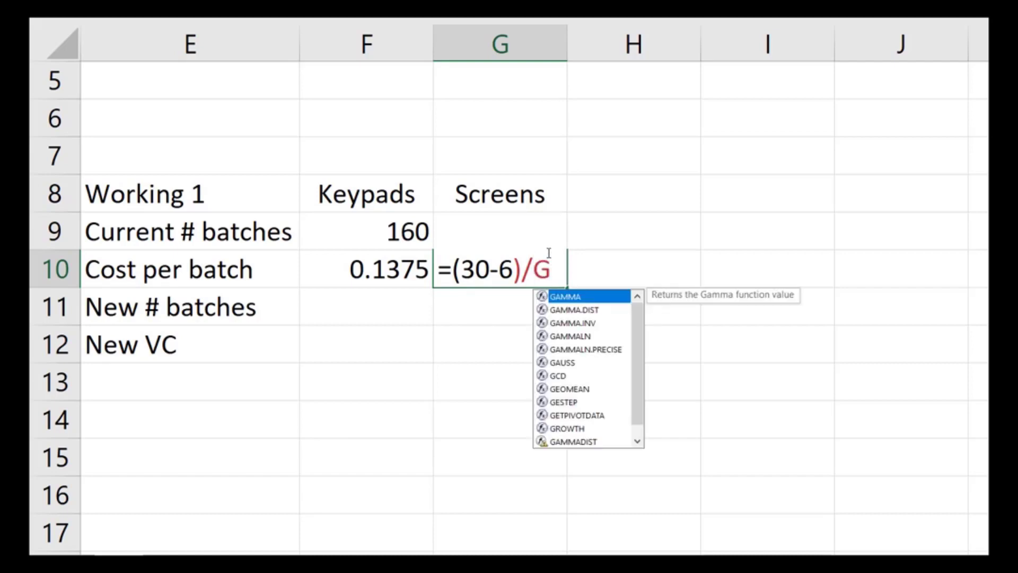
pyautogui.write('9')
pyautogui.press('Return')
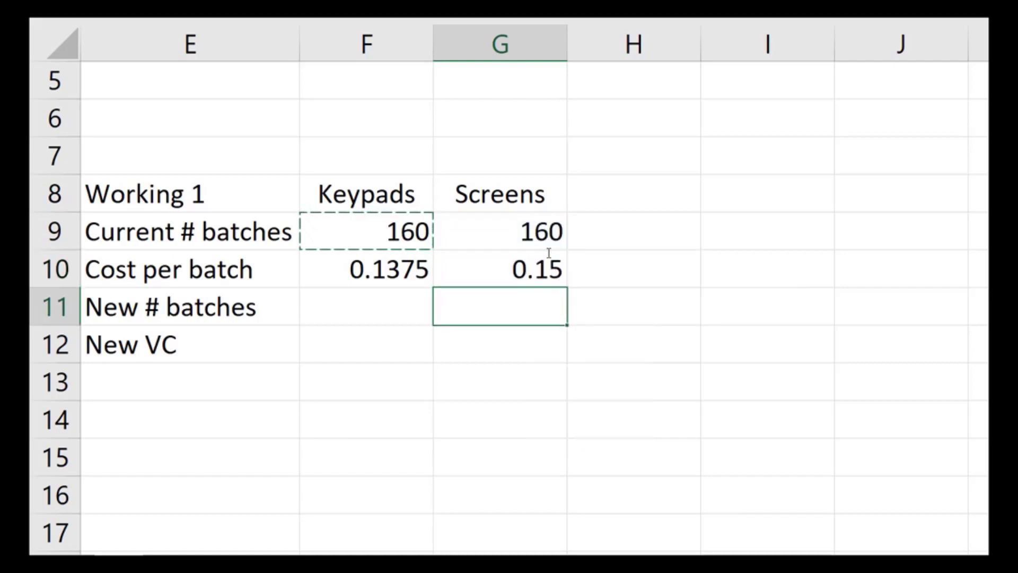
# Copy the current batches formula from F9 to F11 and change it to =80/0.4 for the new number of keypad batches.
pyautogui.click(370, 234)
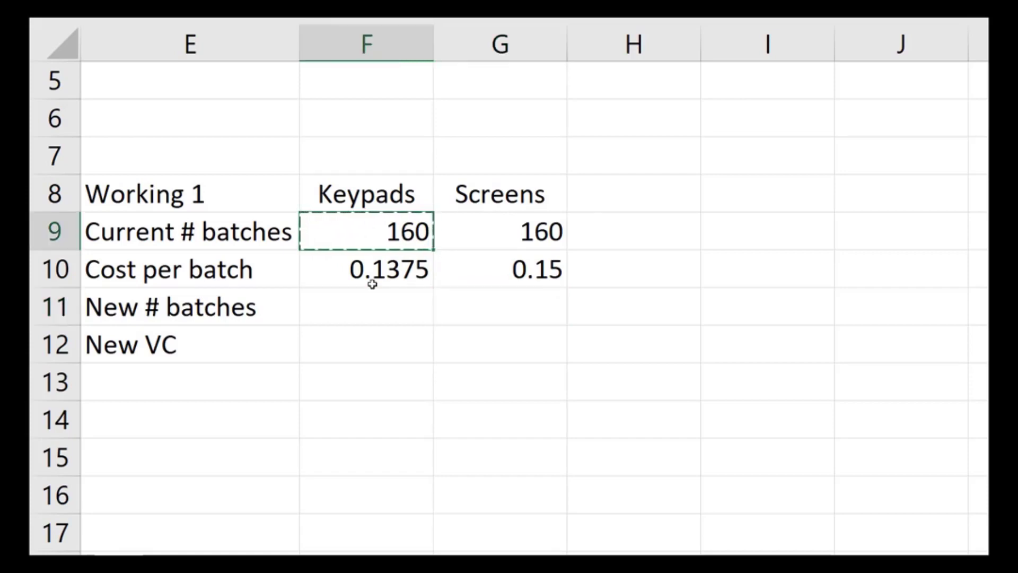
pyautogui.click(373, 307)
pyautogui.hotkey('ctrl', 'v')
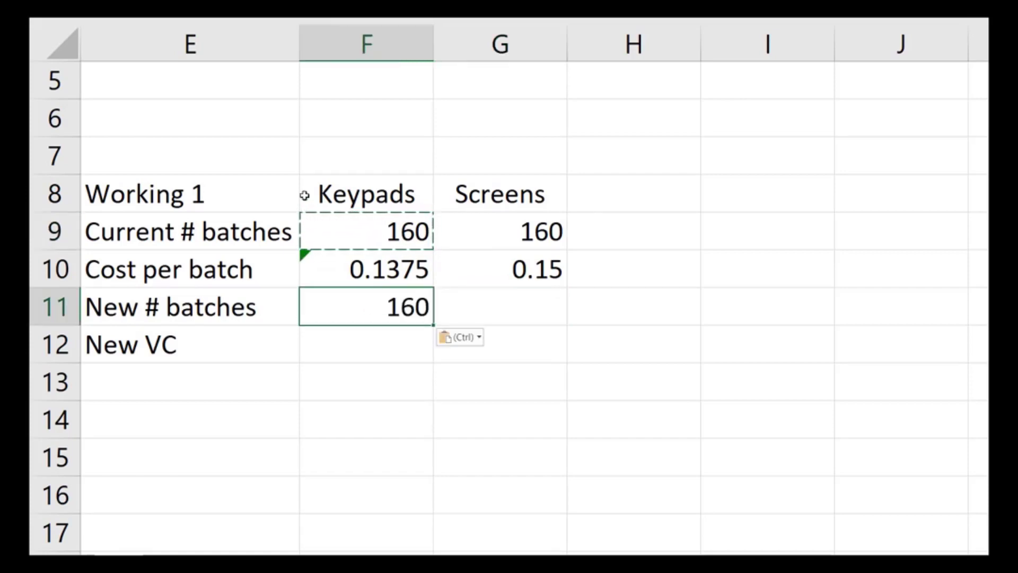
pyautogui.write('=80/0.5')
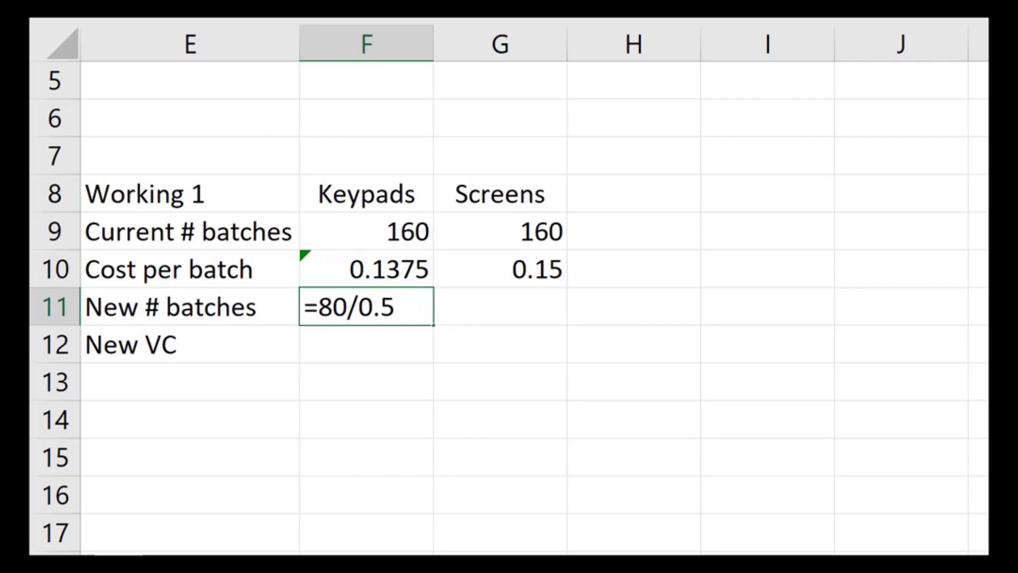
pyautogui.press('BackSpace')
pyautogui.write('4')
pyautogui.press('Return')
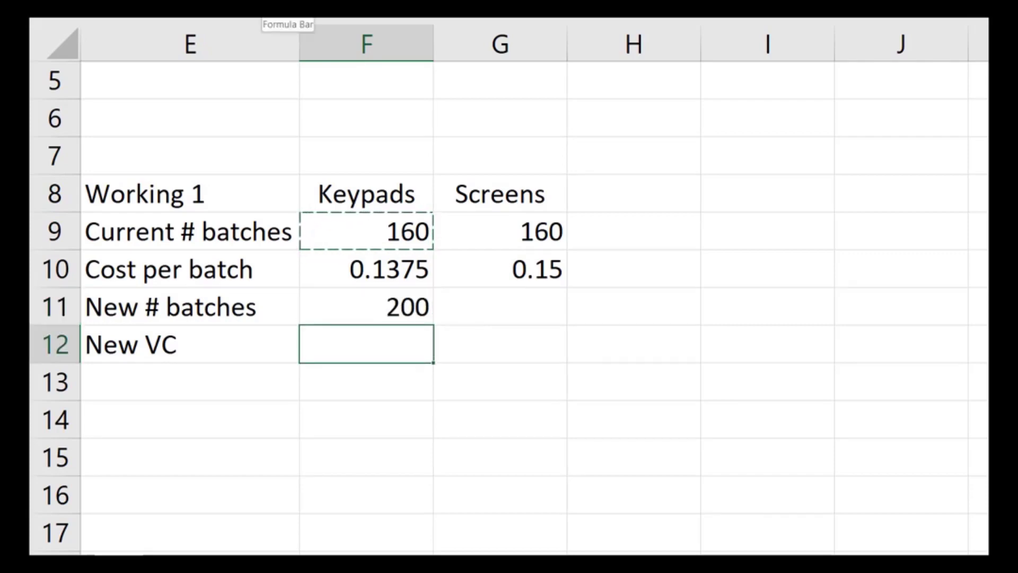
# Copy the new number of batches formula from cell F11 to the Screens cell G11.
pyautogui.click(371, 302)
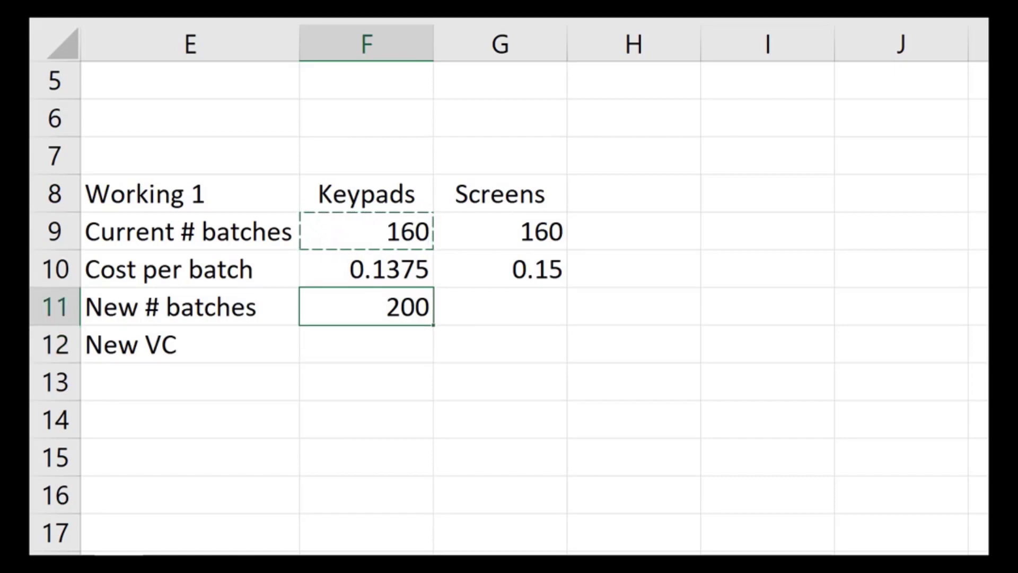
pyautogui.hotkey('ctrl', 'c')
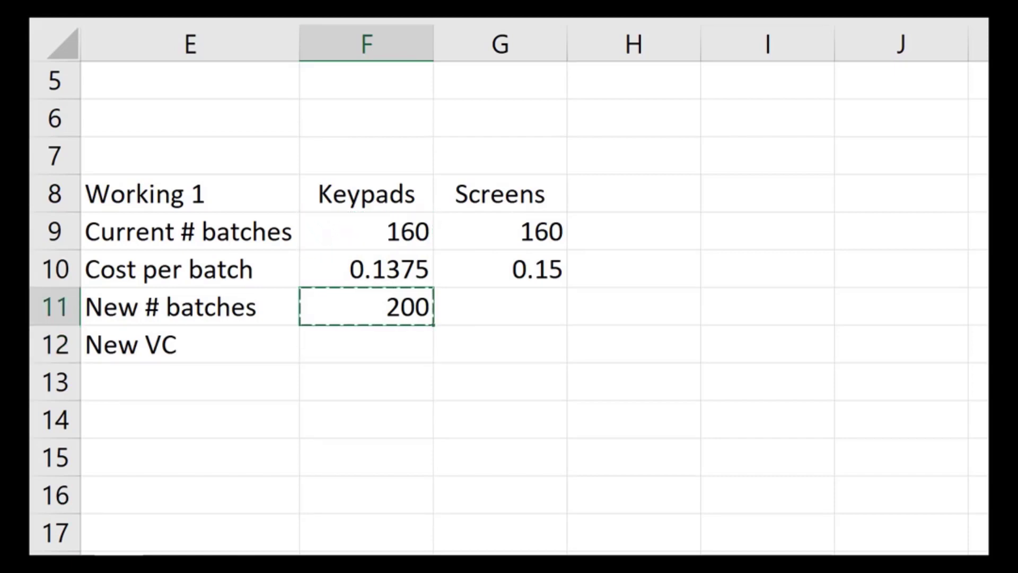
pyautogui.click(494, 304)
pyautogui.hotkey('ctrl', 'v')
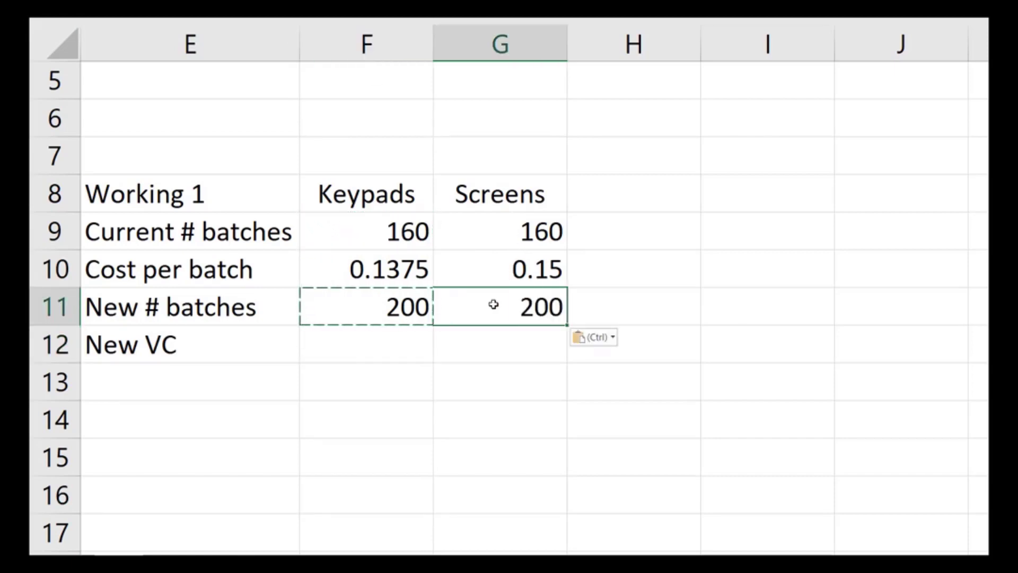
# Calculate the keypads' New VC in cell F12 as =F11*F10 and copy the formula to the Screens cell G12.
pyautogui.click(378, 344)
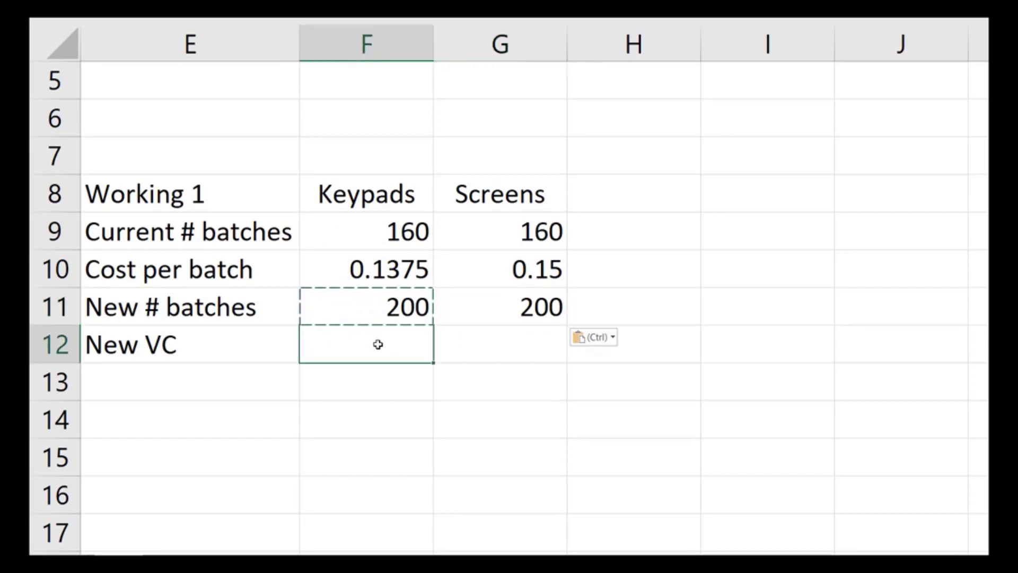
pyautogui.write('=')
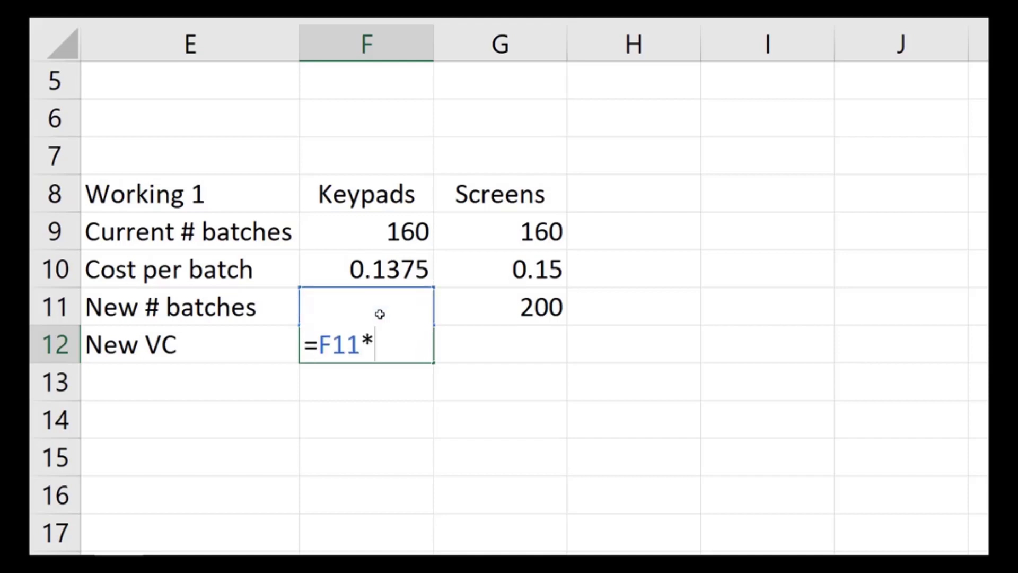
pyautogui.click(392, 272)
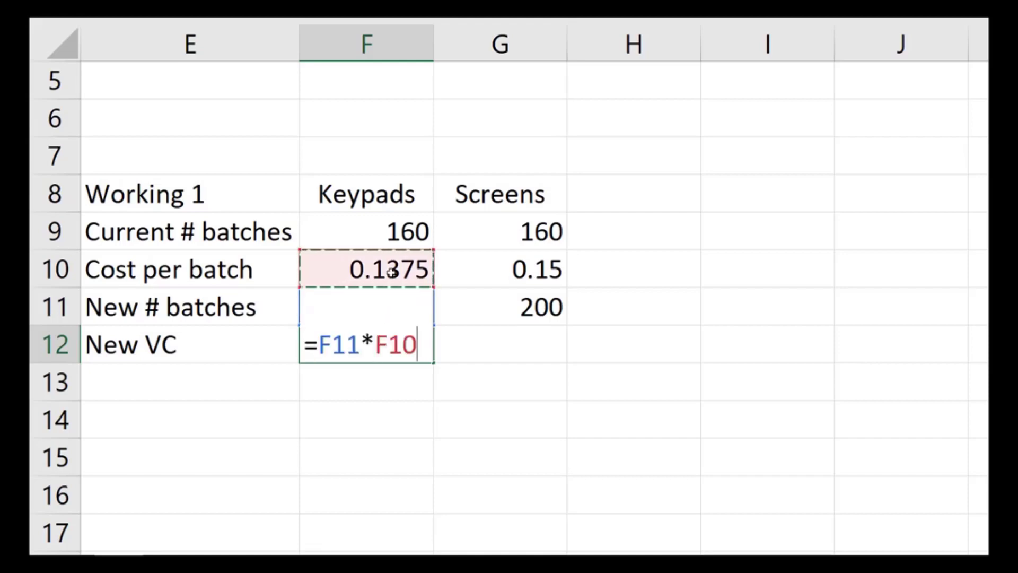
pyautogui.press('Return')
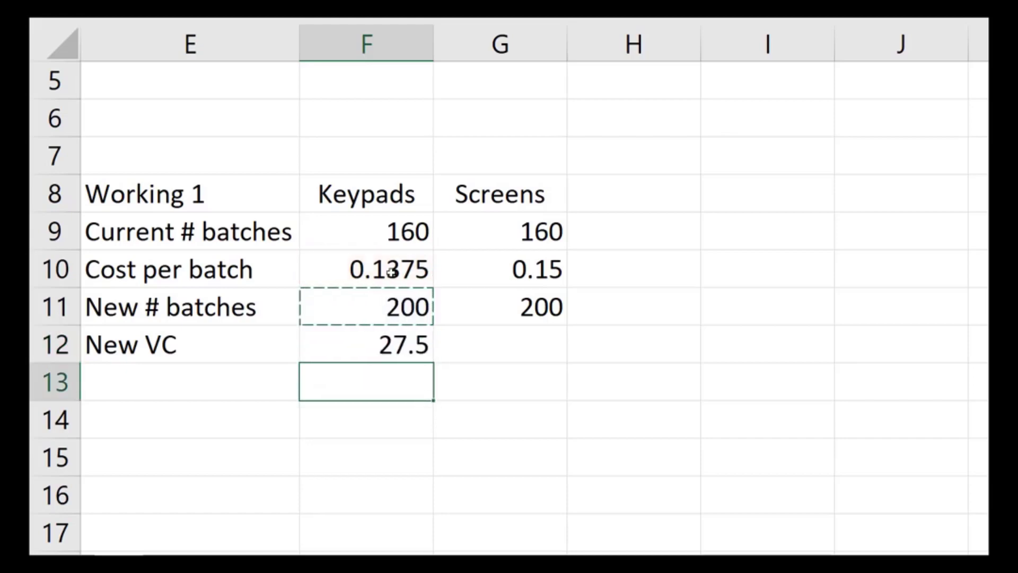
pyautogui.click(404, 348)
pyautogui.hotkey('ctrl', 'c')
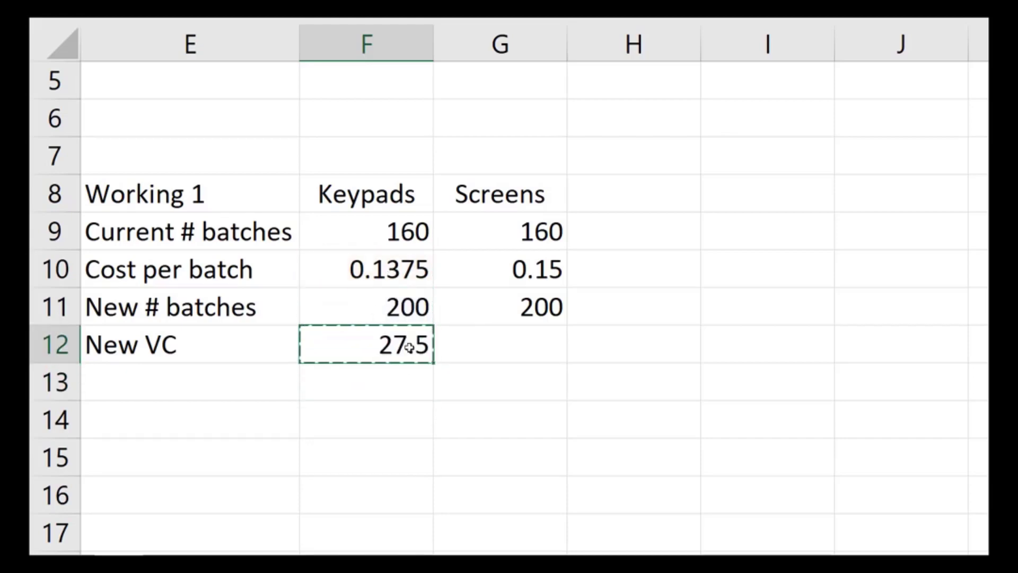
pyautogui.click(464, 347)
pyautogui.hotkey('ctrl', 'v')
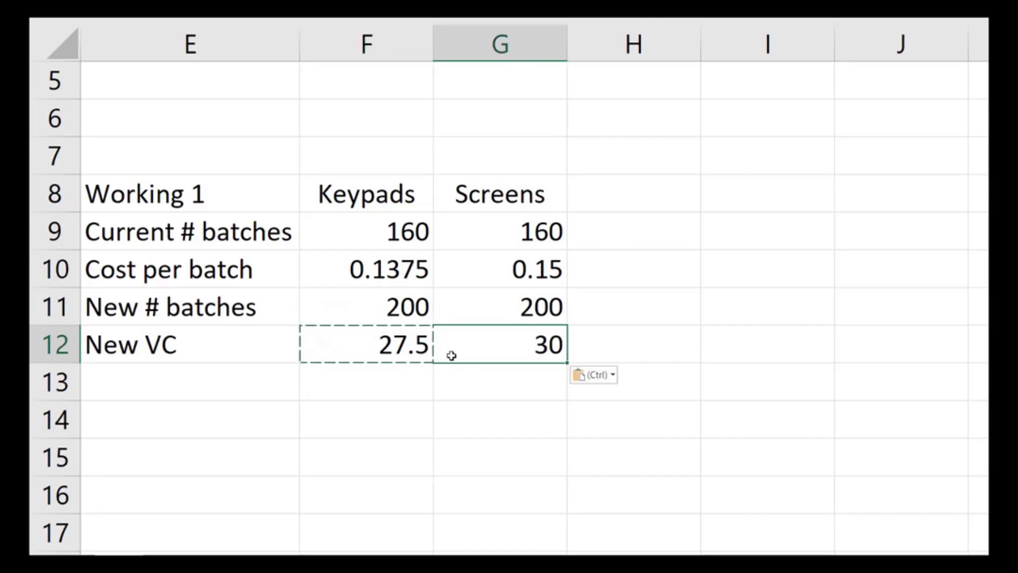
# Link the keypads' Machine W1 VC in cell B9 to the New VC in cell F12.
pyautogui.press('Left')
pyautogui.press('Left')
pyautogui.press('Left')
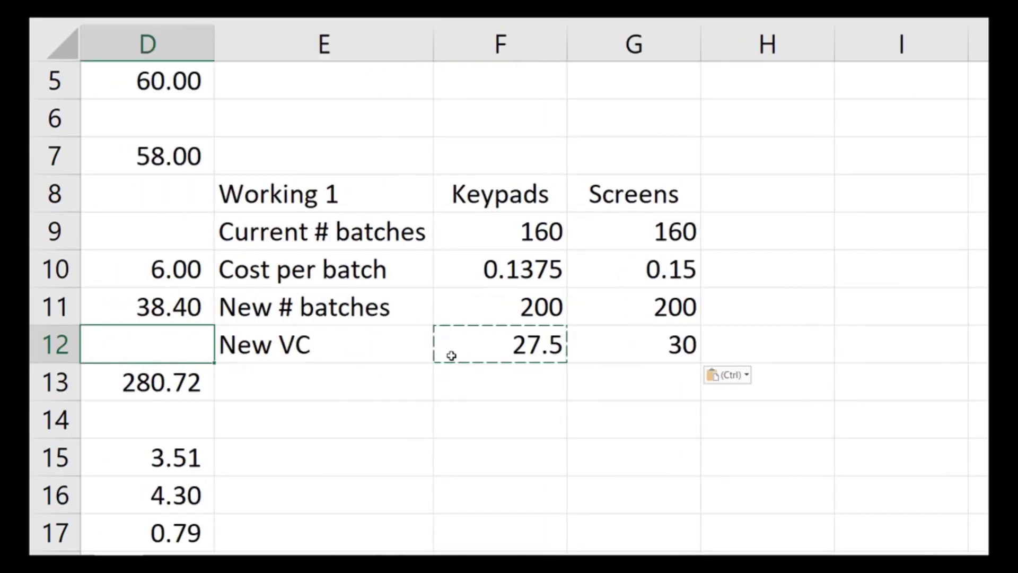
pyautogui.press('Left')
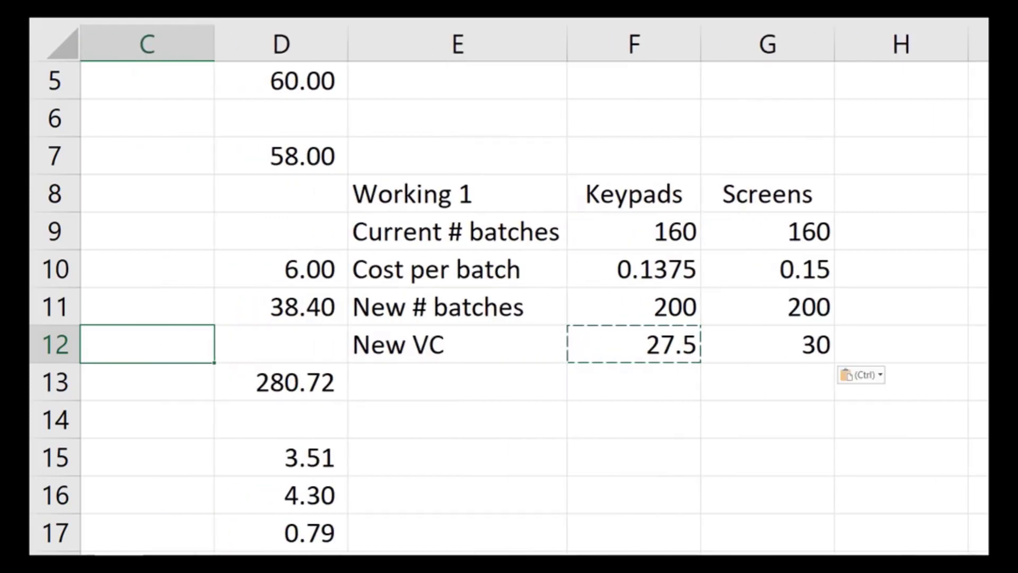
pyautogui.scroll(-5, 295, 136)
pyautogui.scroll(2, 311, 200)
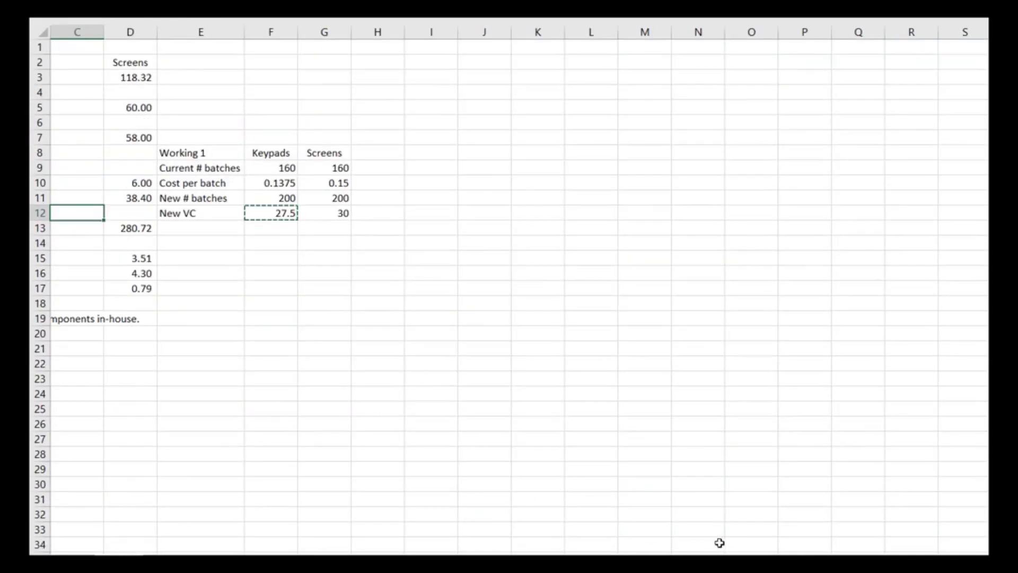
pyautogui.moveTo(830, 562); pyautogui.dragTo(811, 562)
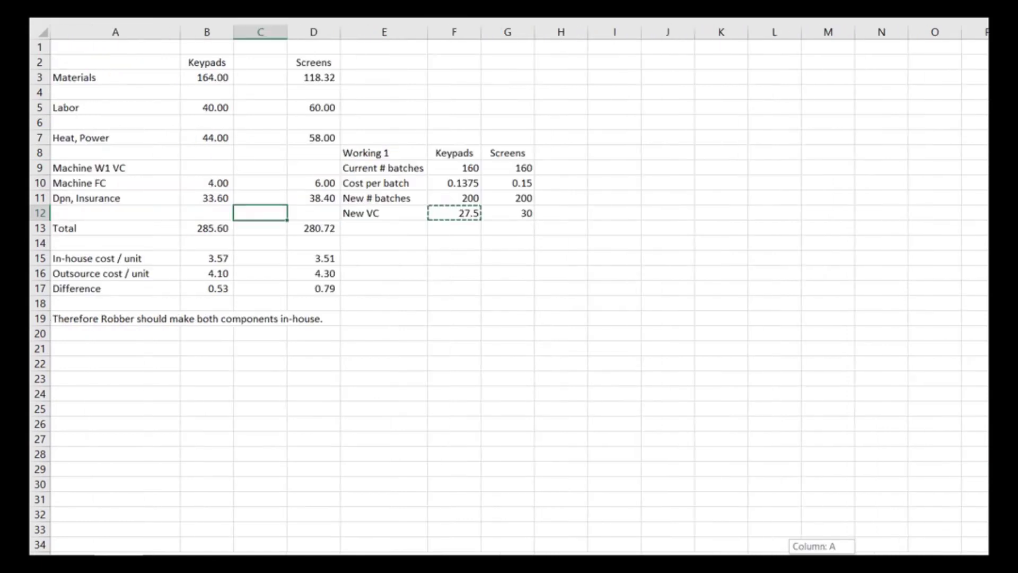
pyautogui.click(81, 96)
pyautogui.moveTo(80, 96); pyautogui.dragTo(533, 285)
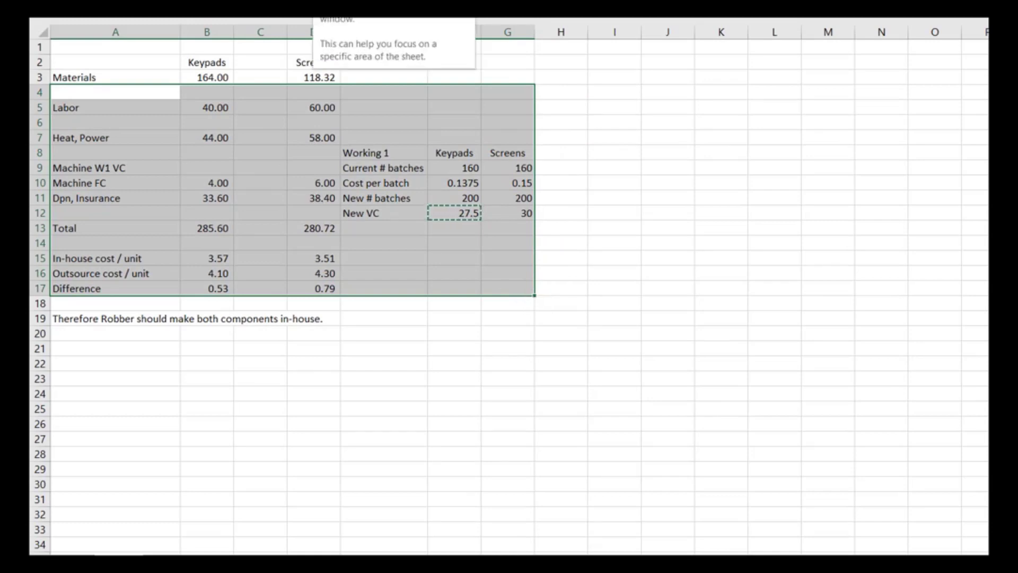
pyautogui.click(238, 79)
pyautogui.moveTo(105, 49); pyautogui.dragTo(622, 317)
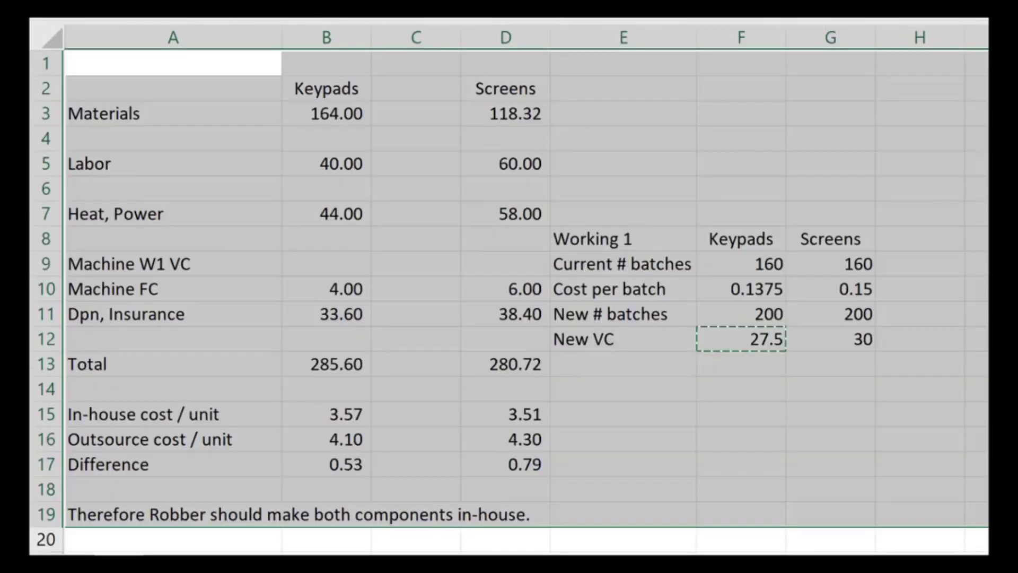
pyautogui.click(348, 277)
pyautogui.write('=')
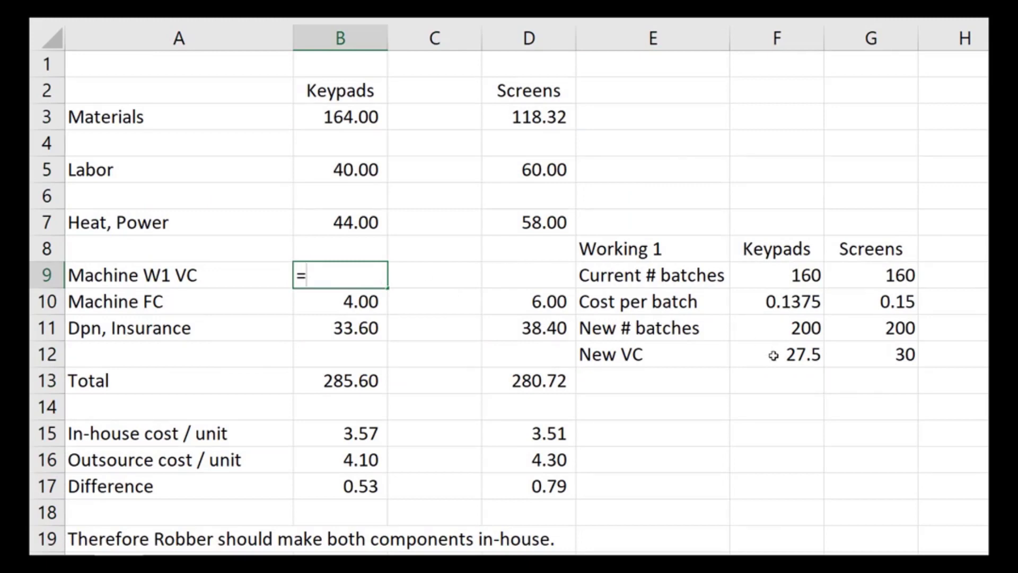
pyautogui.click(752, 354)
pyautogui.press('Return')
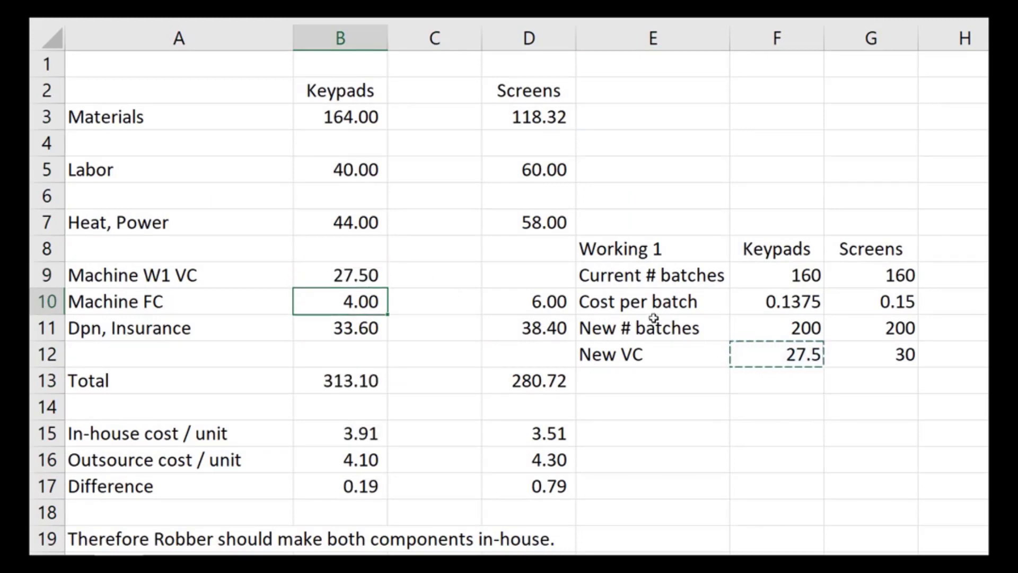
# Link the Screens' Machine W1 VC in cell D9 to the New VC in cell G12.
pyautogui.click(543, 281)
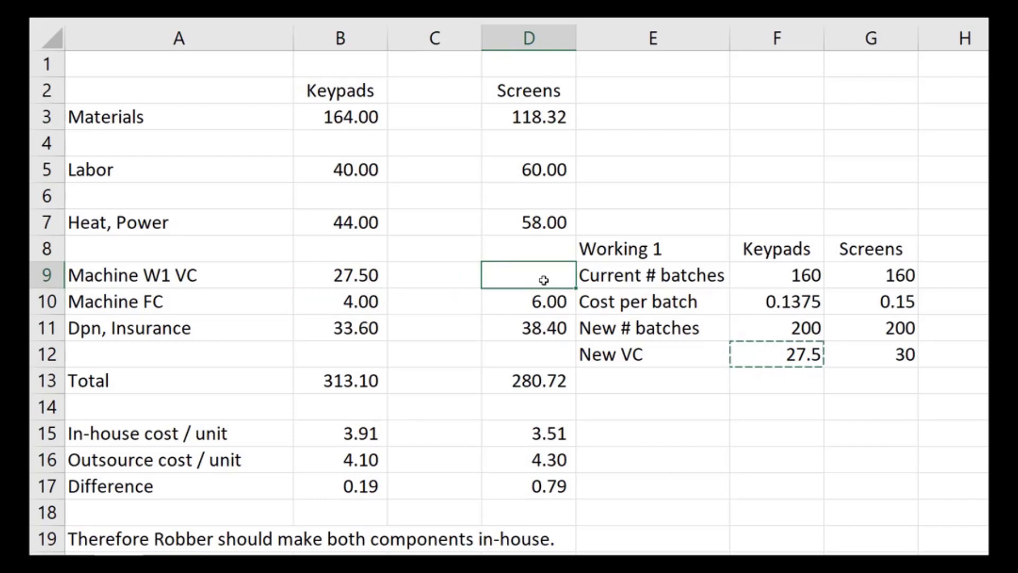
pyautogui.doubleClick(544, 280)
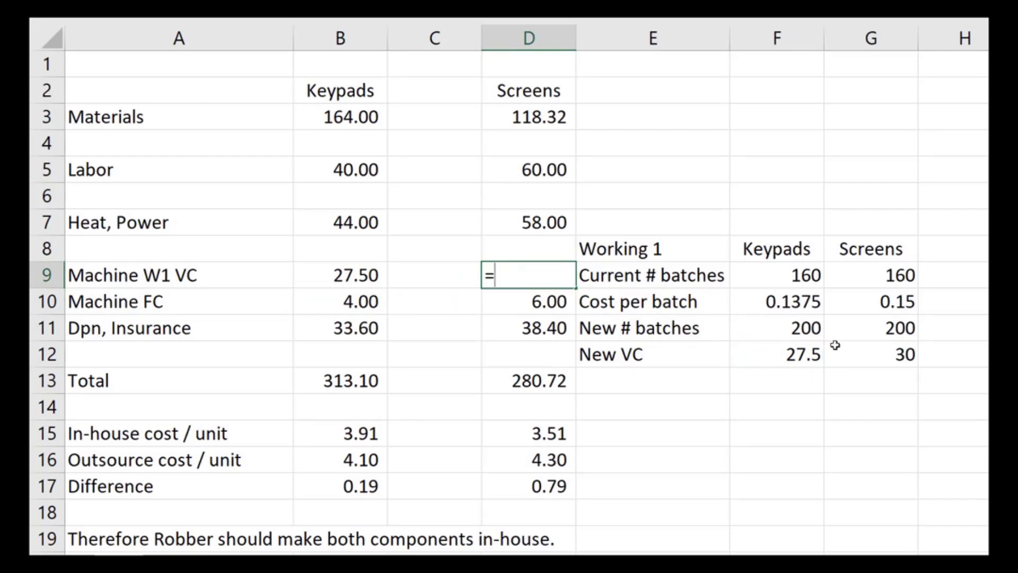
pyautogui.click(868, 348)
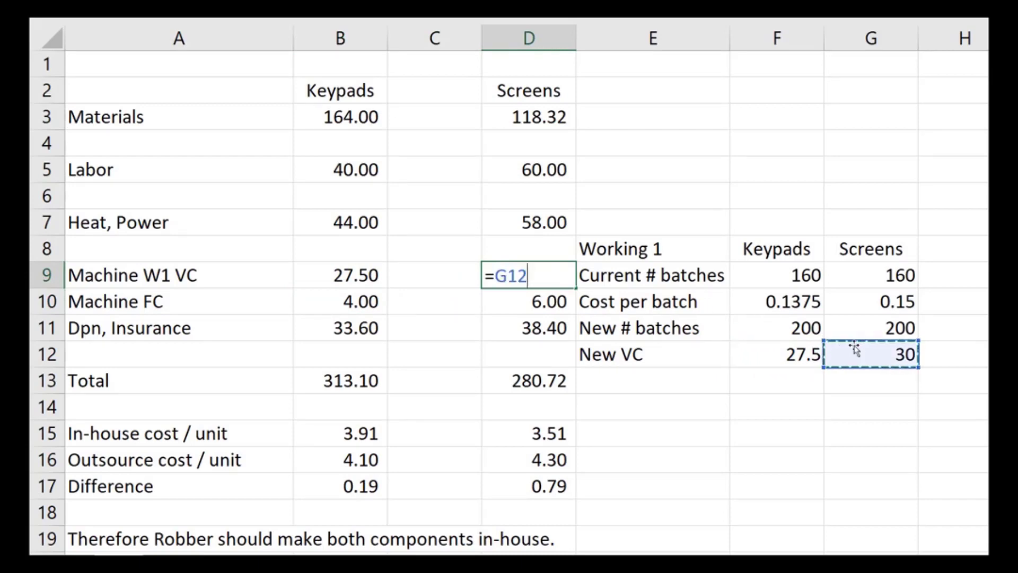
pyautogui.press('Return')
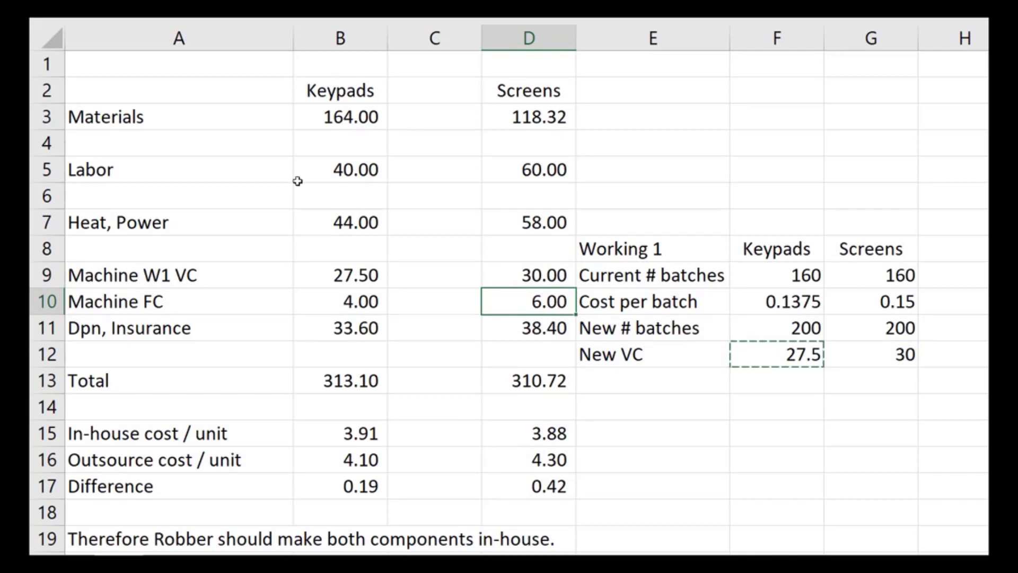
pyautogui.scroll(-2, 269, 177)
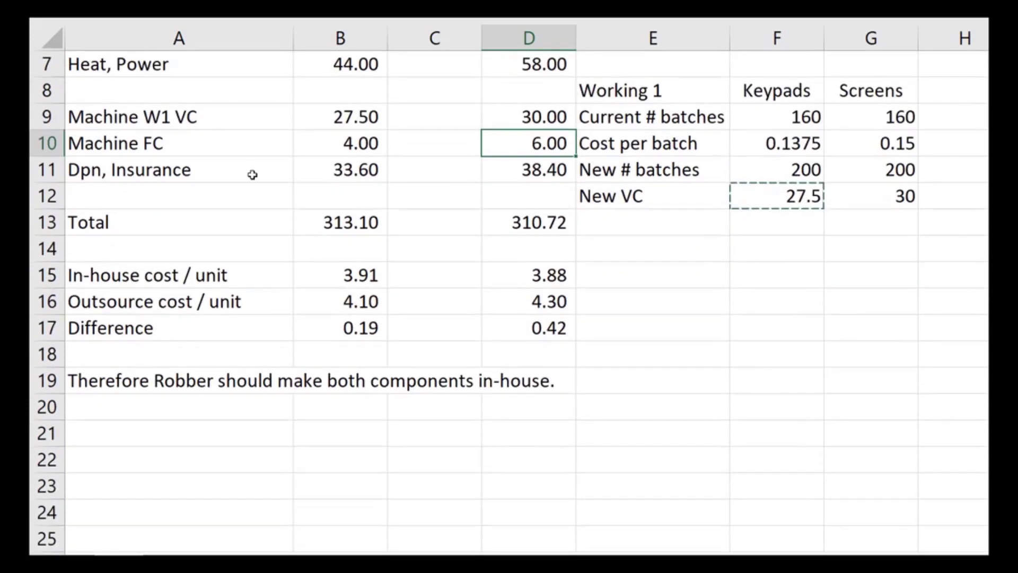
pyautogui.moveTo(118, 251); pyautogui.dragTo(559, 420)
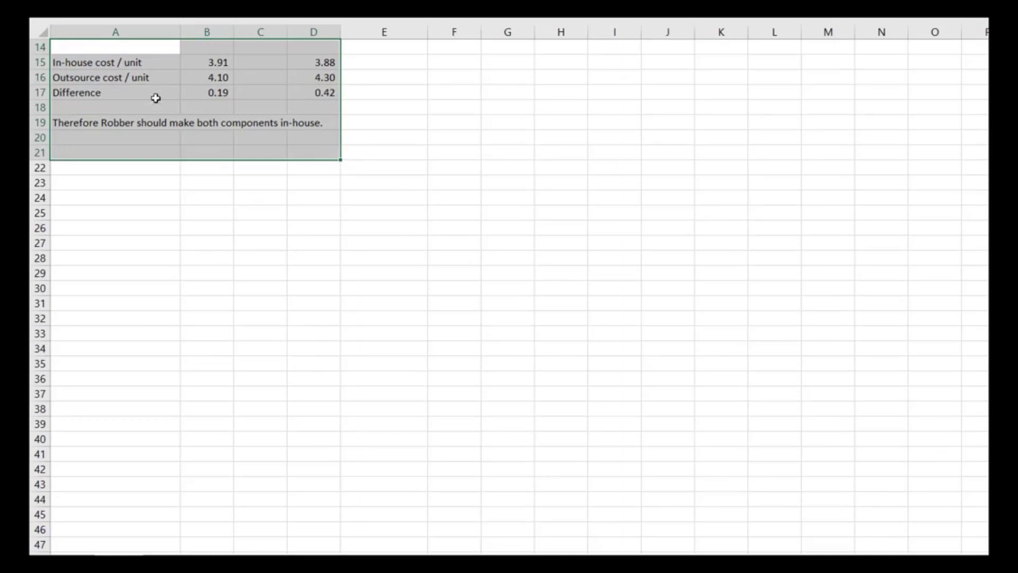
pyautogui.scroll(2, 173, 125)
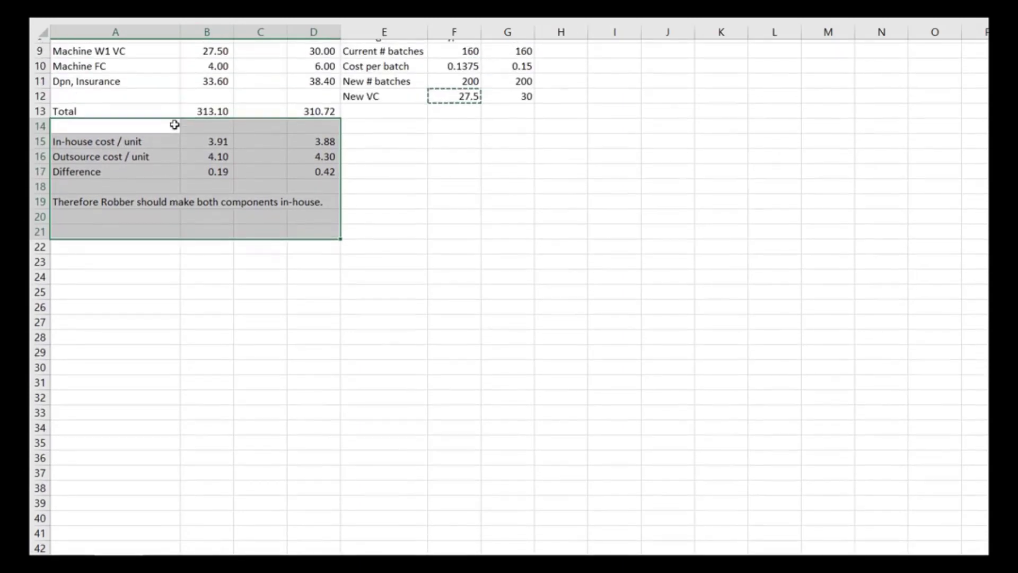
pyautogui.moveTo(72, 107); pyautogui.dragTo(484, 254)
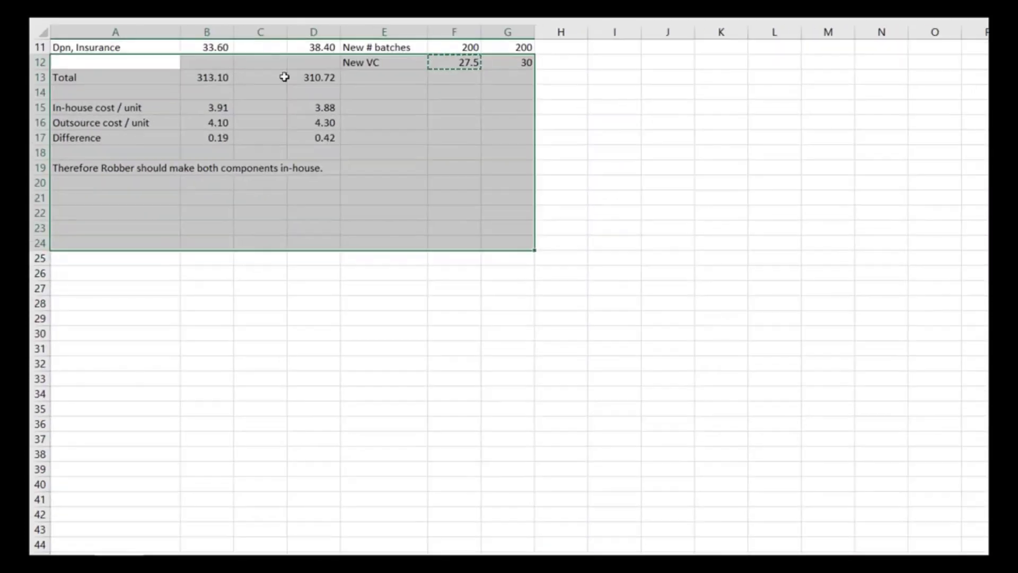
pyautogui.scroll(4, 281, 75)
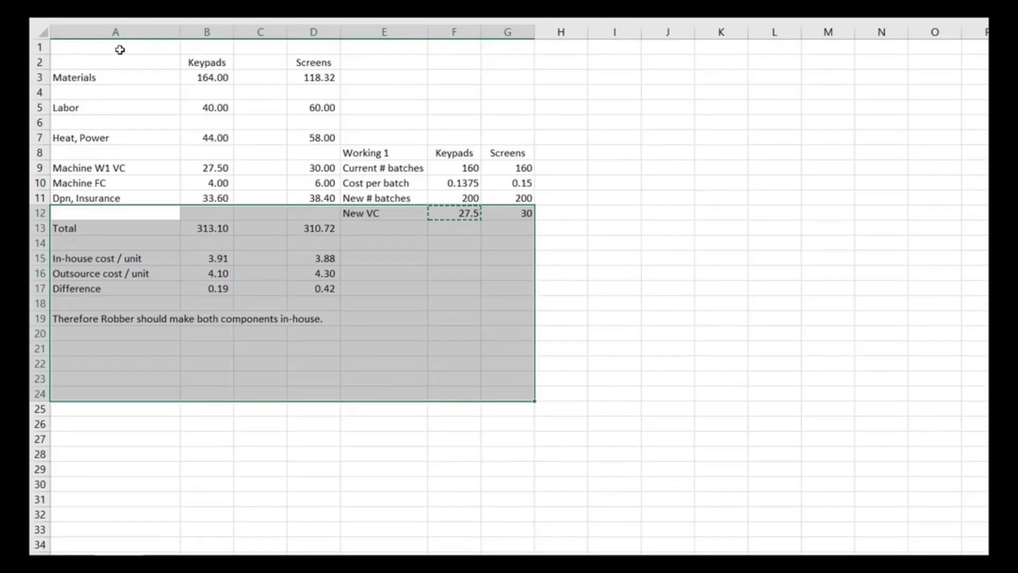
# Enter the unit heading '$ 000 as text in cell C1, above the Keypads and Screens columns.
pyautogui.moveTo(121, 49); pyautogui.dragTo(350, 80)
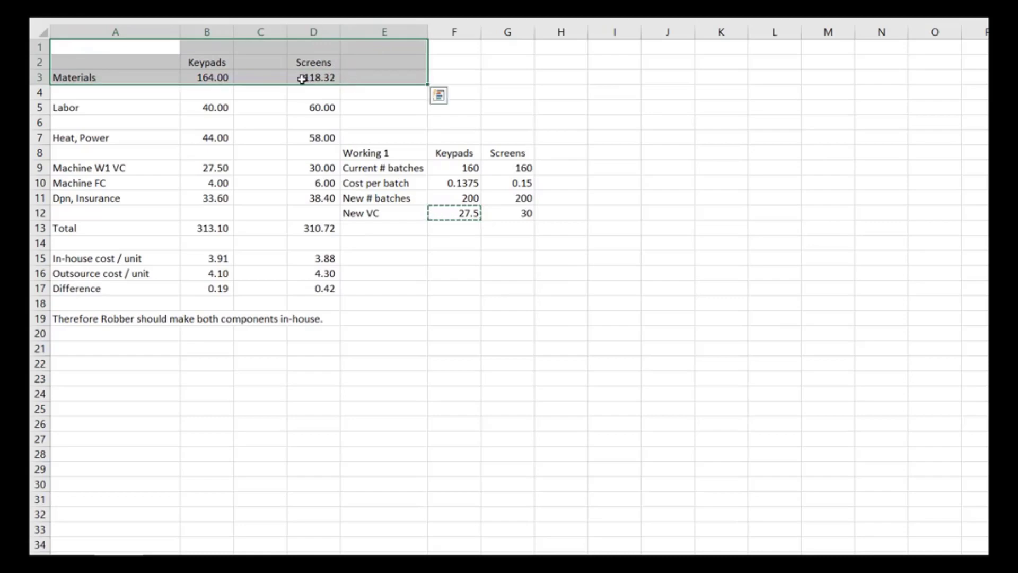
pyautogui.moveTo(130, 48); pyautogui.dragTo(443, 151)
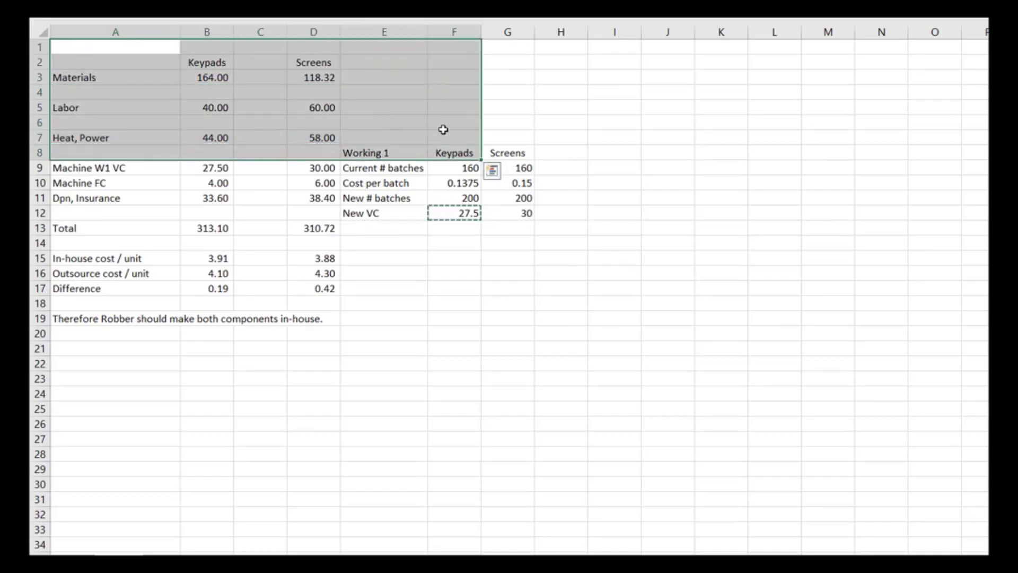
pyautogui.hotkey('alt', 'w')
pyautogui.press('g')
pyautogui.click(631, 72)
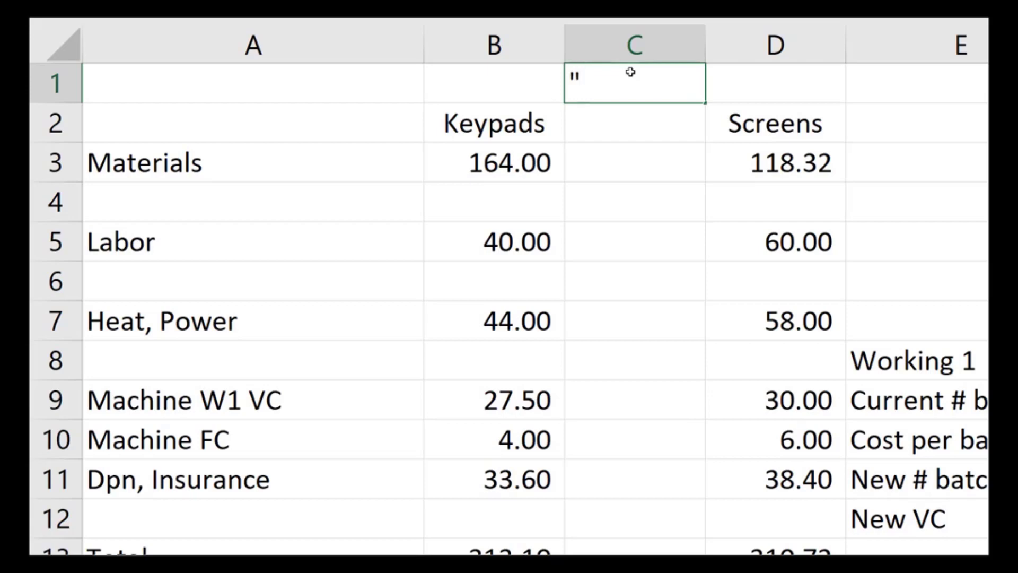
pyautogui.write("'$ 000")
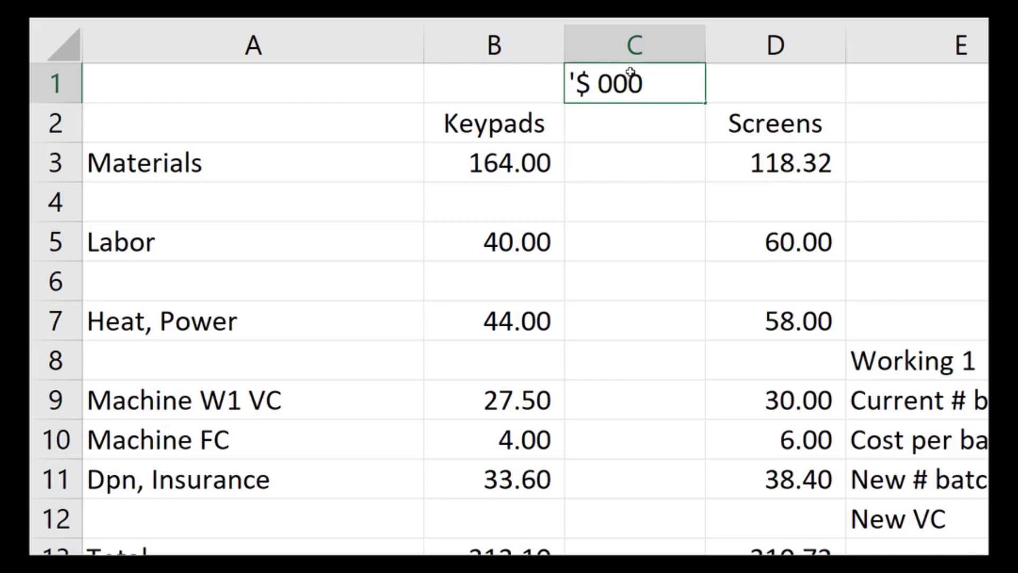
pyautogui.press('Return')
# Make the Keypads and Screens column headings in cells B2 and D2 bold.
pyautogui.click(506, 130)
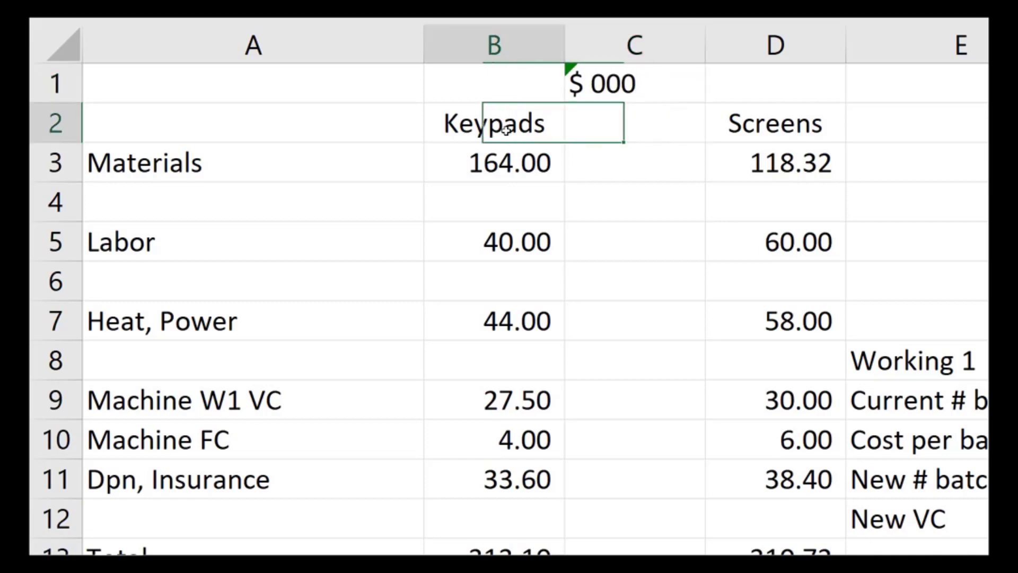
pyautogui.hotkey('ctrl', 'b')
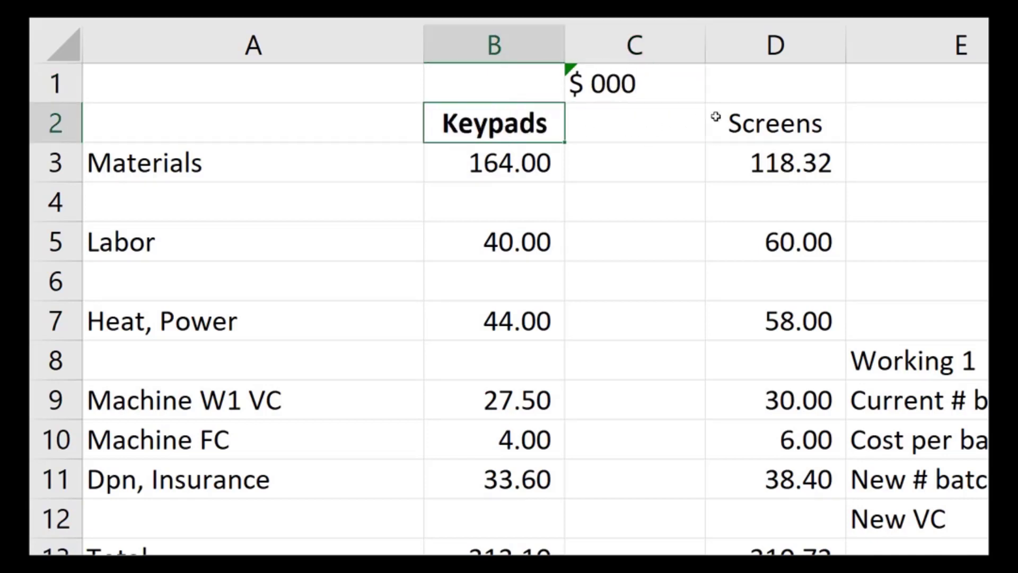
pyautogui.click(746, 122)
pyautogui.hotkey('ctrl', 'b')
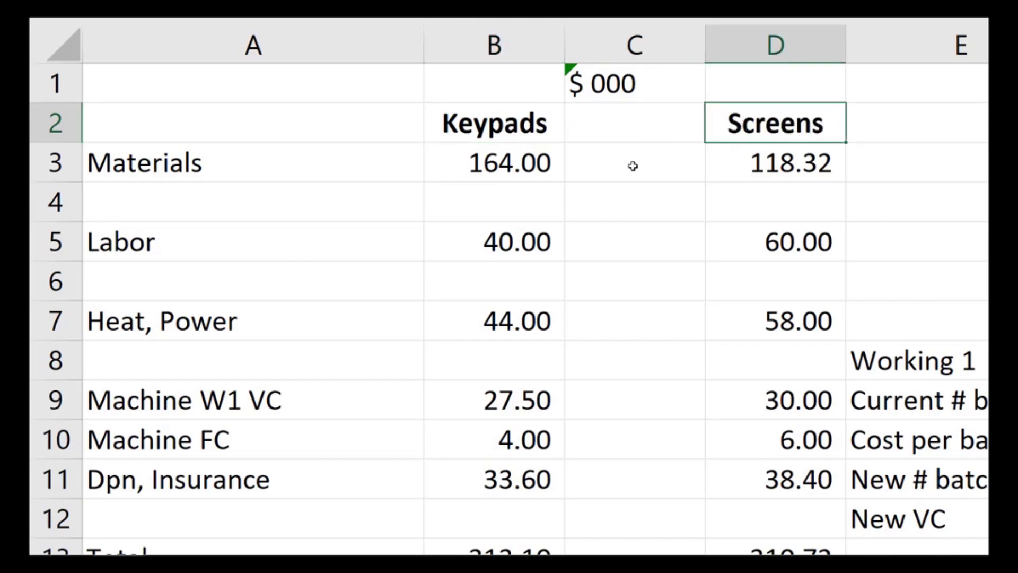
# Make the Working 1 heading in cell E8 bold.
pyautogui.scroll(-3, 633, 166)
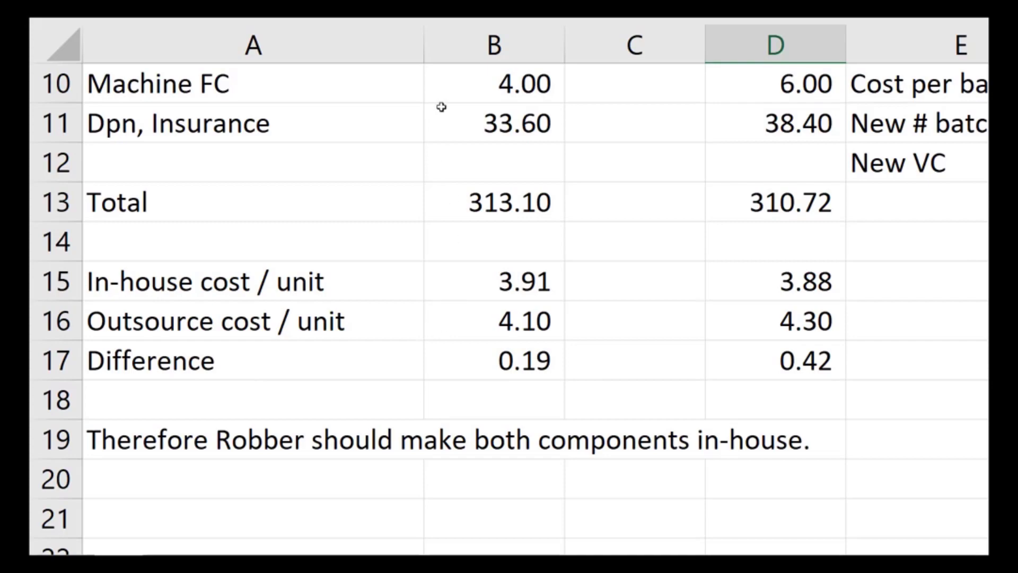
pyautogui.scroll(5, 329, 107)
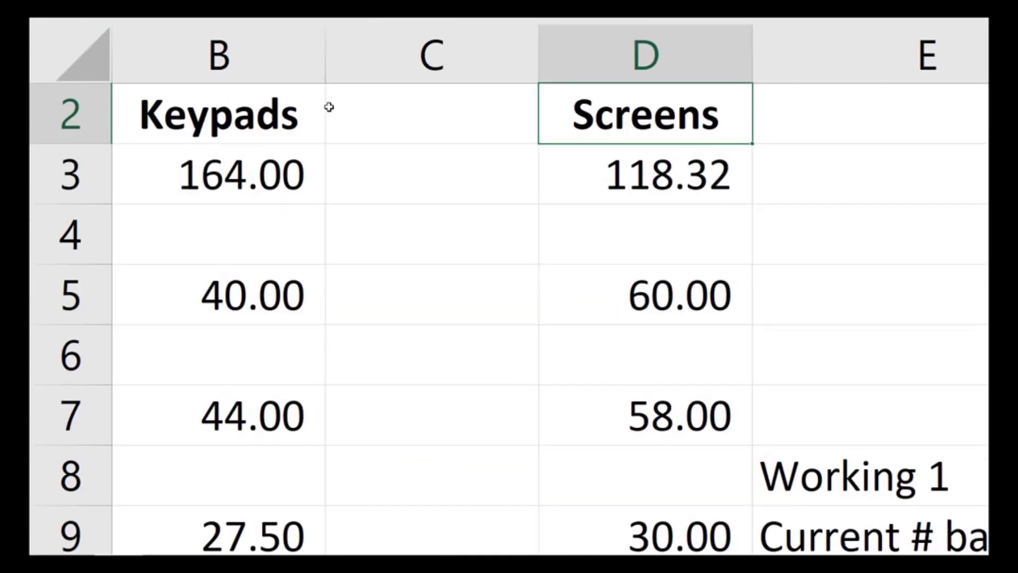
pyautogui.scroll(-5, 297, 48)
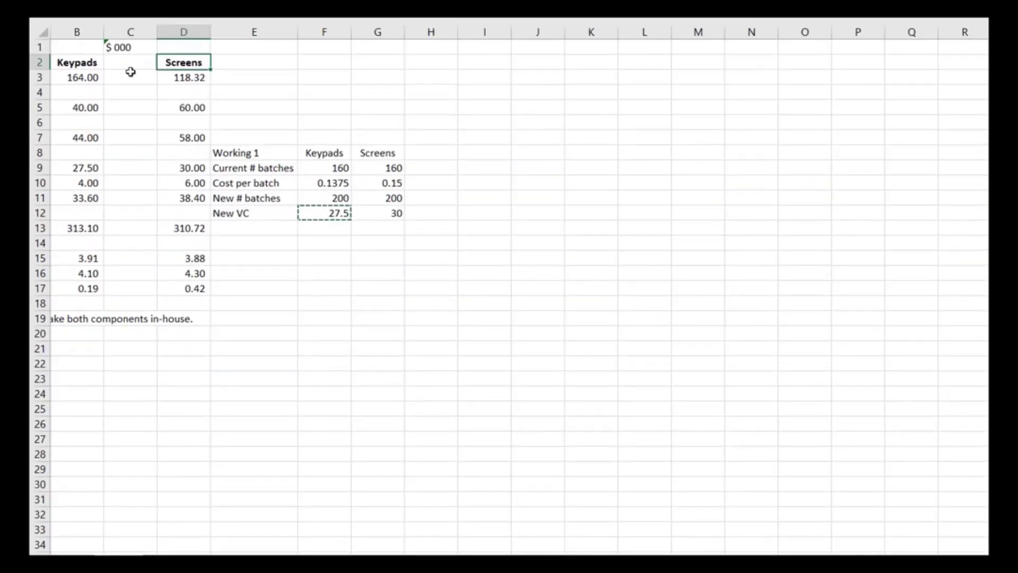
pyautogui.hscroll(-1, 318, 297)
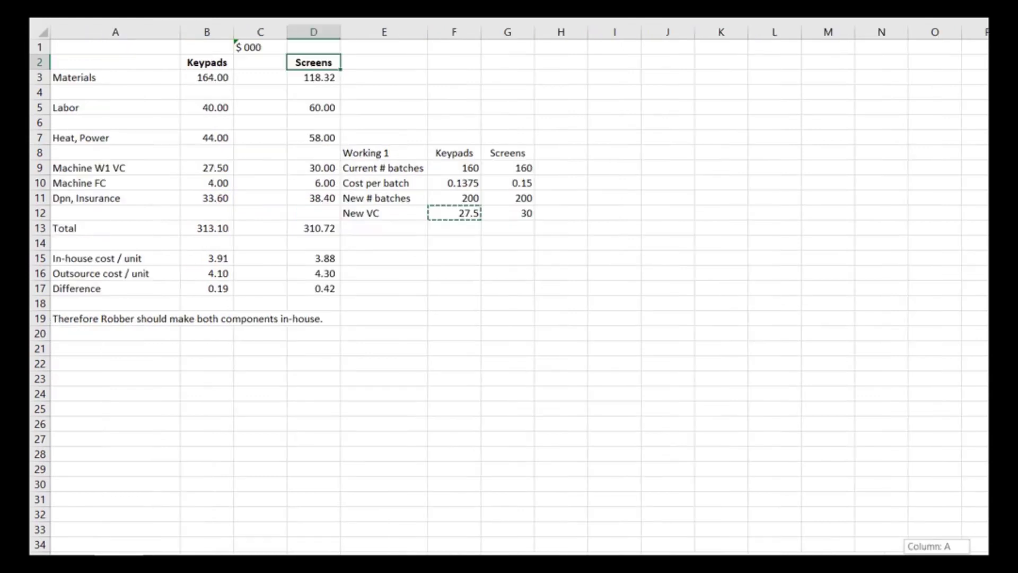
pyautogui.click(373, 155)
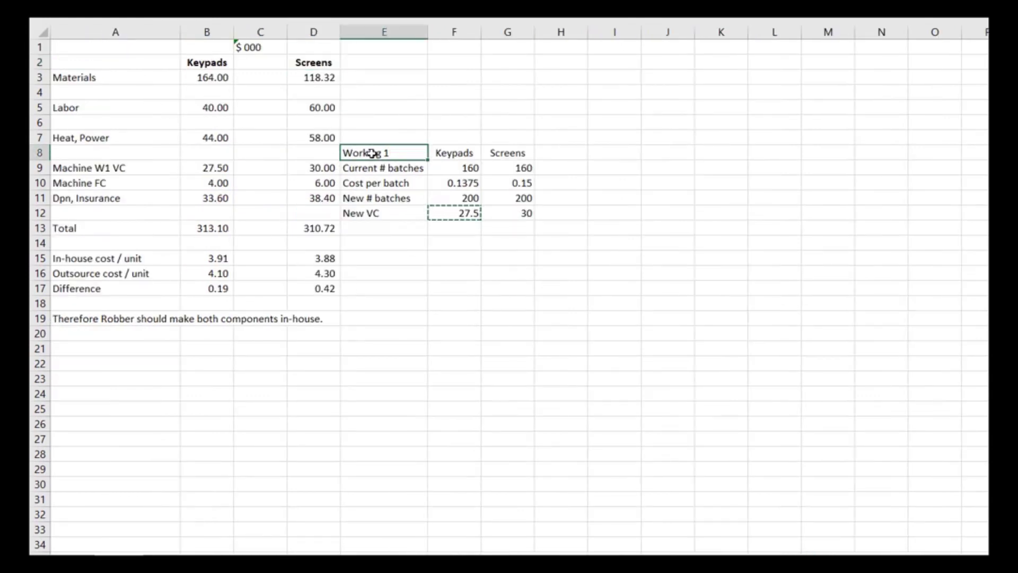
pyautogui.hotkey('ctrl', 'b')
# Zoom the worksheet to fit the range A1:J21 to review the complete cost comparison and Working 1 table.
pyautogui.moveTo(118, 47)
pyautogui.mouseDown()
pyautogui.moveTo(484, 273)
pyautogui.moveTo(504, 321)
pyautogui.moveTo(645, 352)
pyautogui.mouseUp()
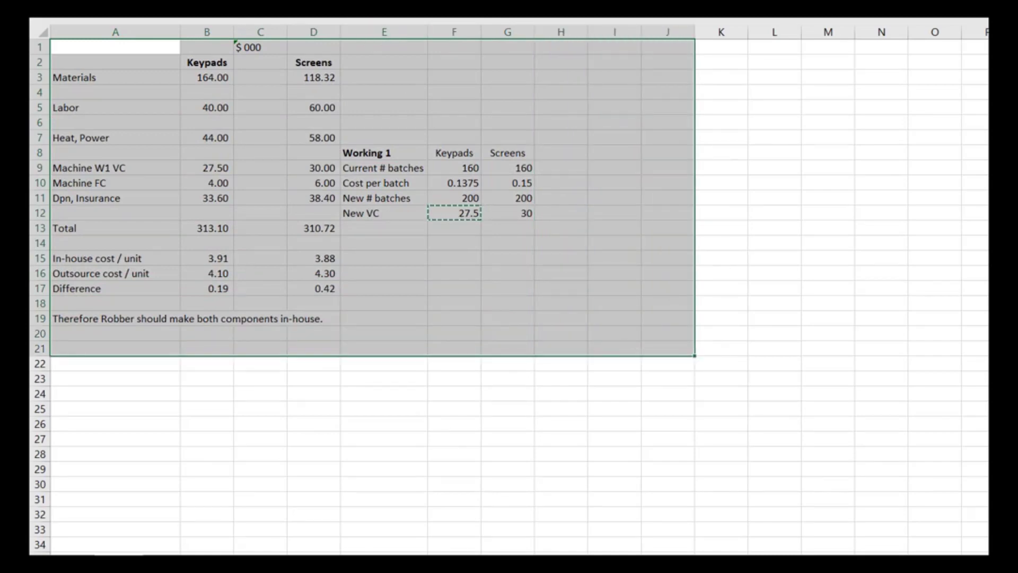
pyautogui.hotkey('alt', 'w')
pyautogui.press('g')
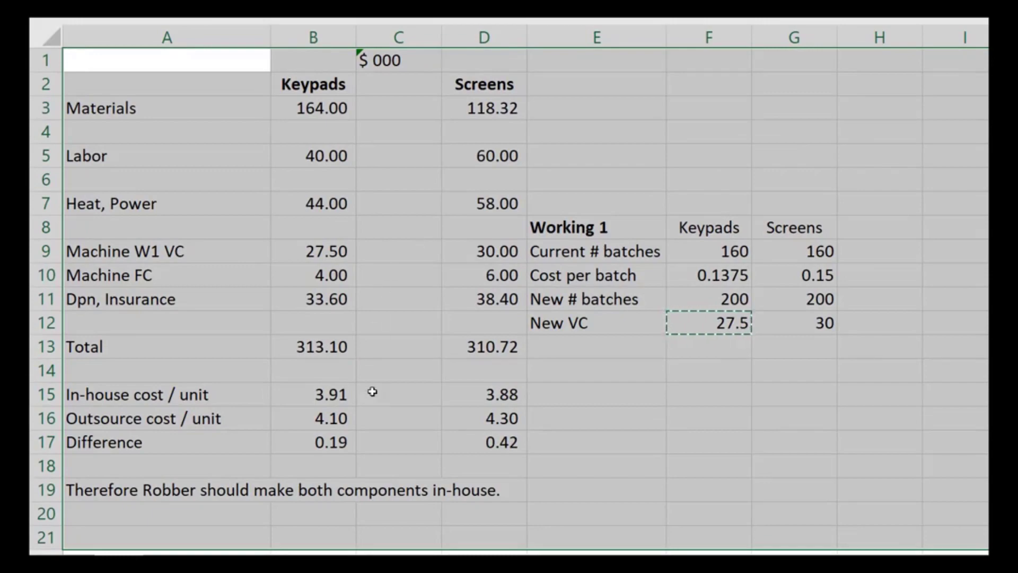
pyautogui.hotkey('alt', 'Tab')
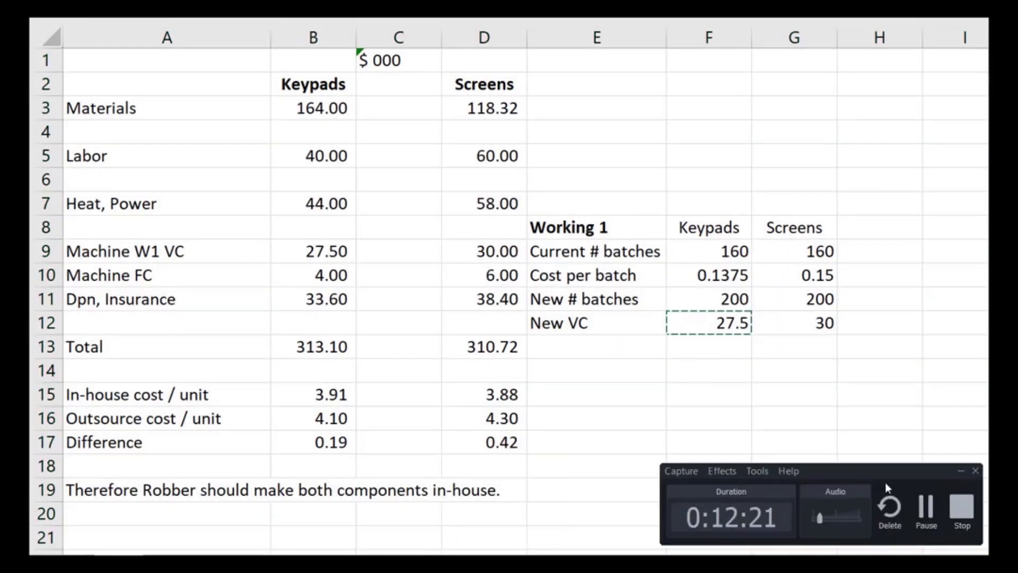